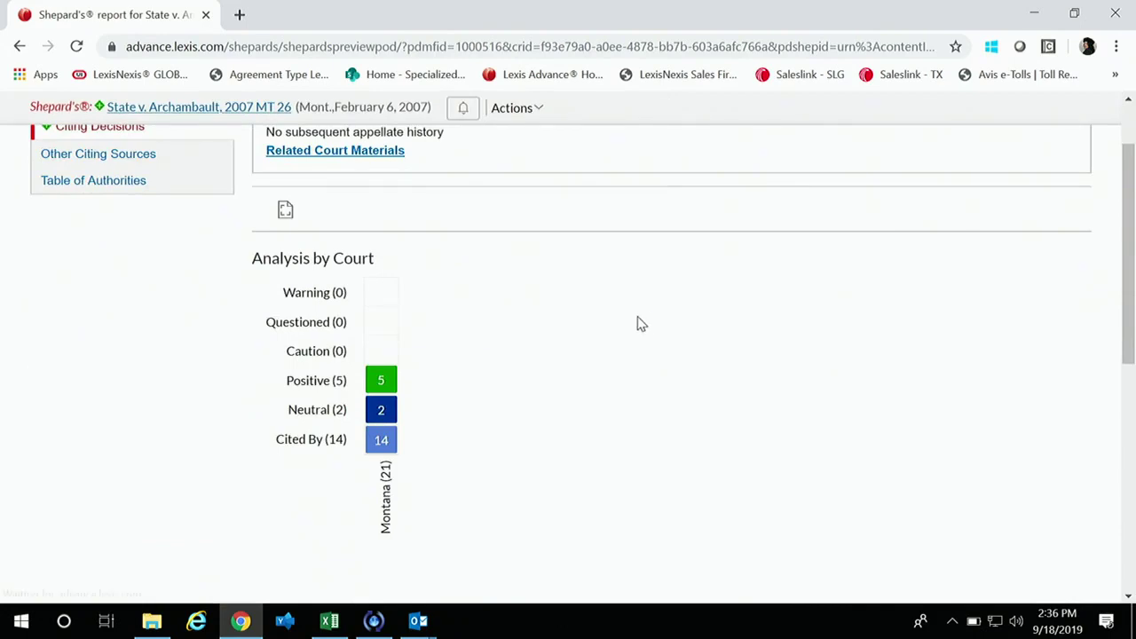
Step: Examine the Analysis by Court and Analysis by Date charts for the citing decisions of State v. Archambault
scroll(872, 365, up, 4)
scroll(872, 365, down, 2)
scroll(643, 435, down, 4)
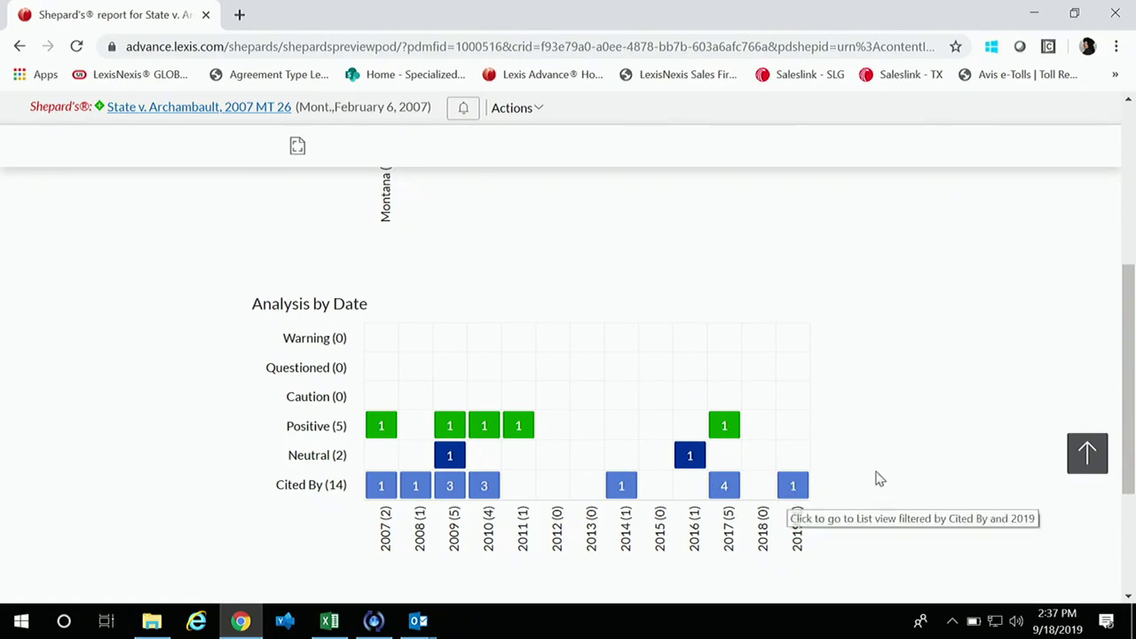
scroll(885, 477, up, 1)
scroll(885, 482, up, 8)
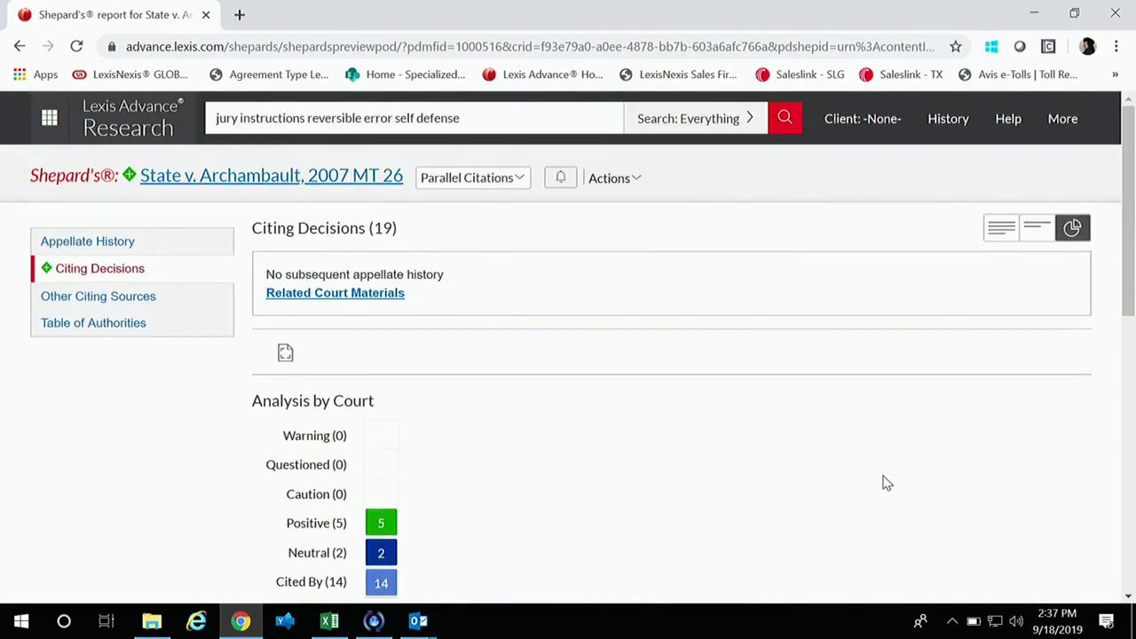
Step: Open the Table of Authorities for State v. Archambault and review the cases it cites
click(21, 47)
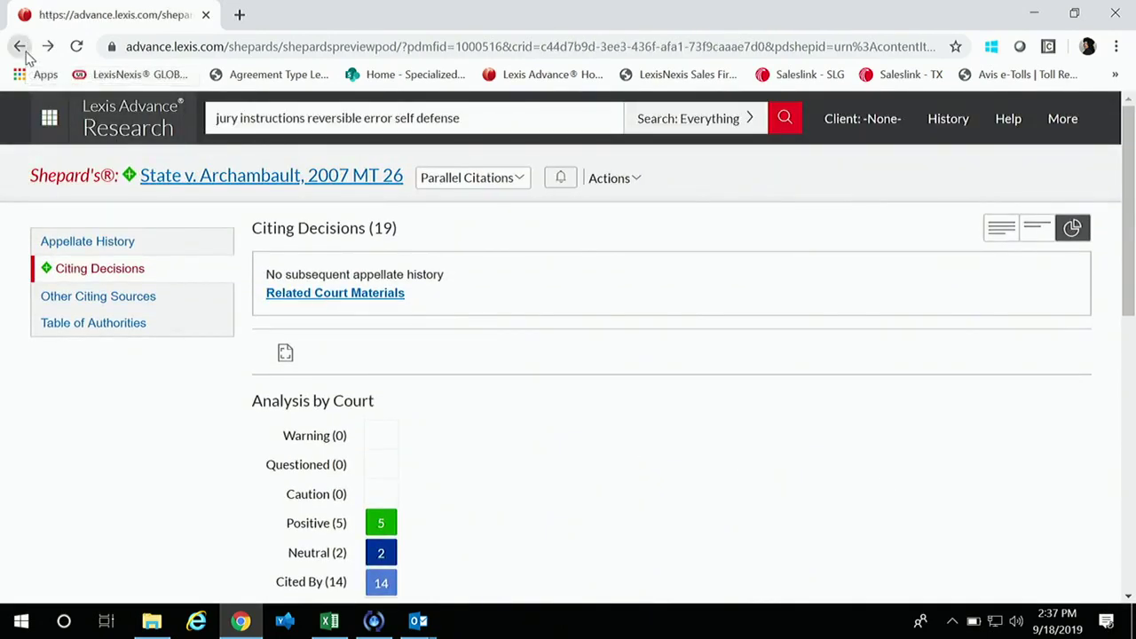
click(118, 325)
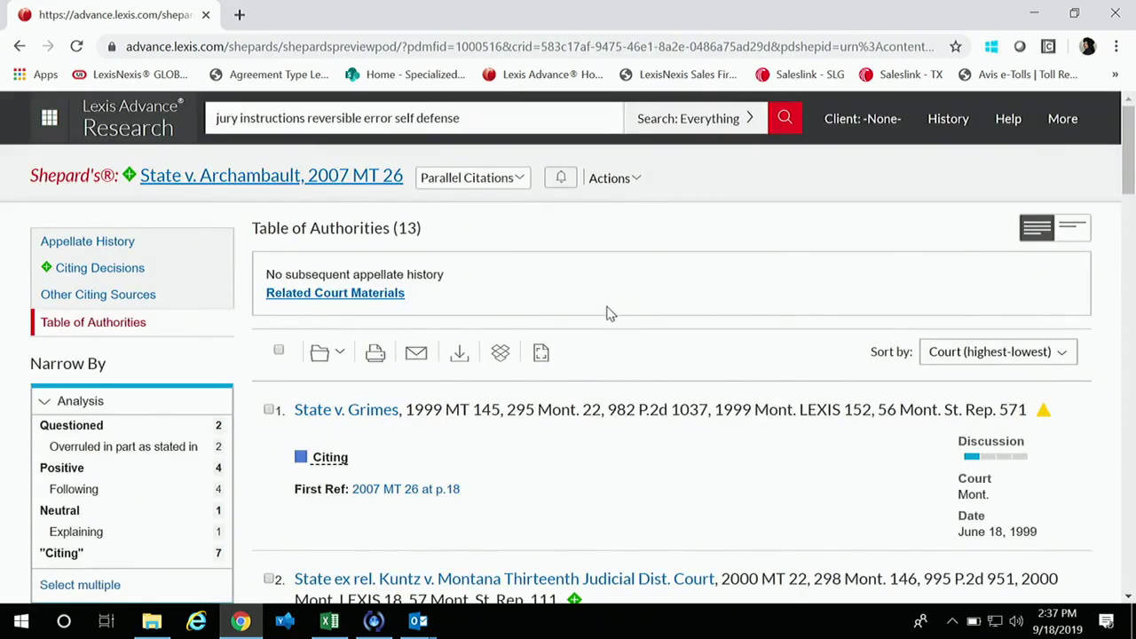
scroll(609, 301, down, 2)
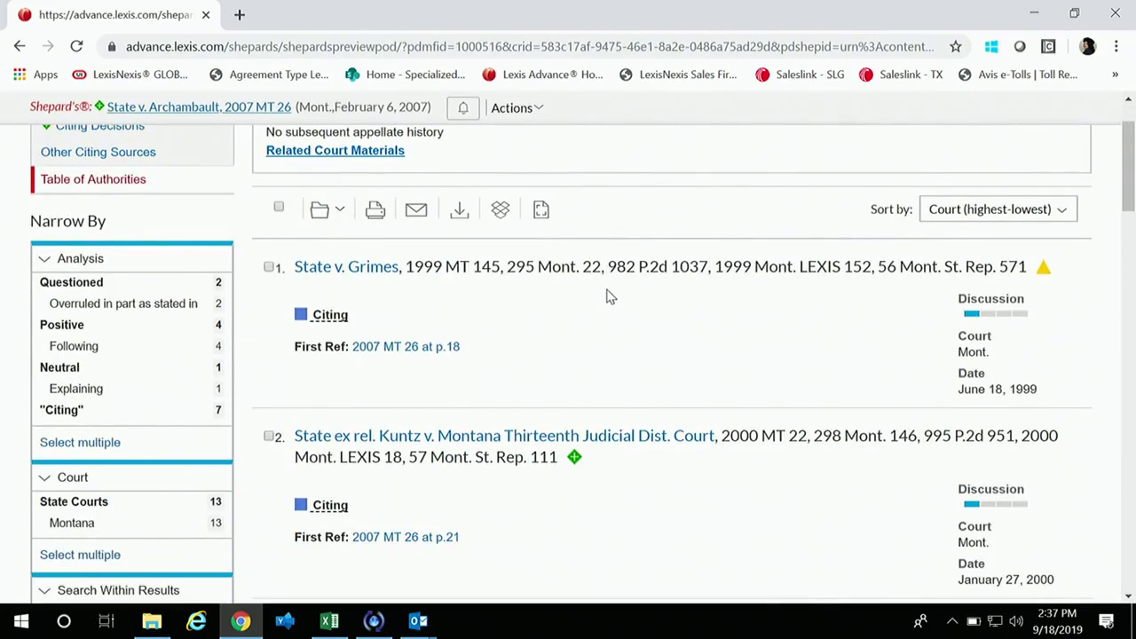
scroll(628, 337, down, 2)
scroll(626, 335, up, 5)
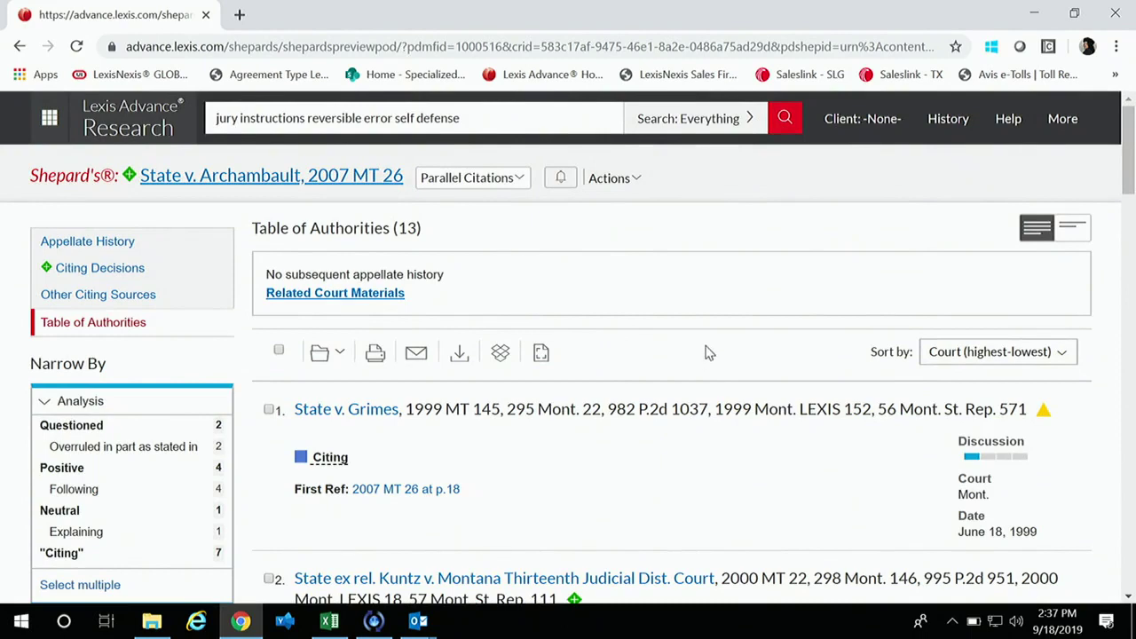
scroll(707, 353, down, 2)
scroll(706, 355, up, 2)
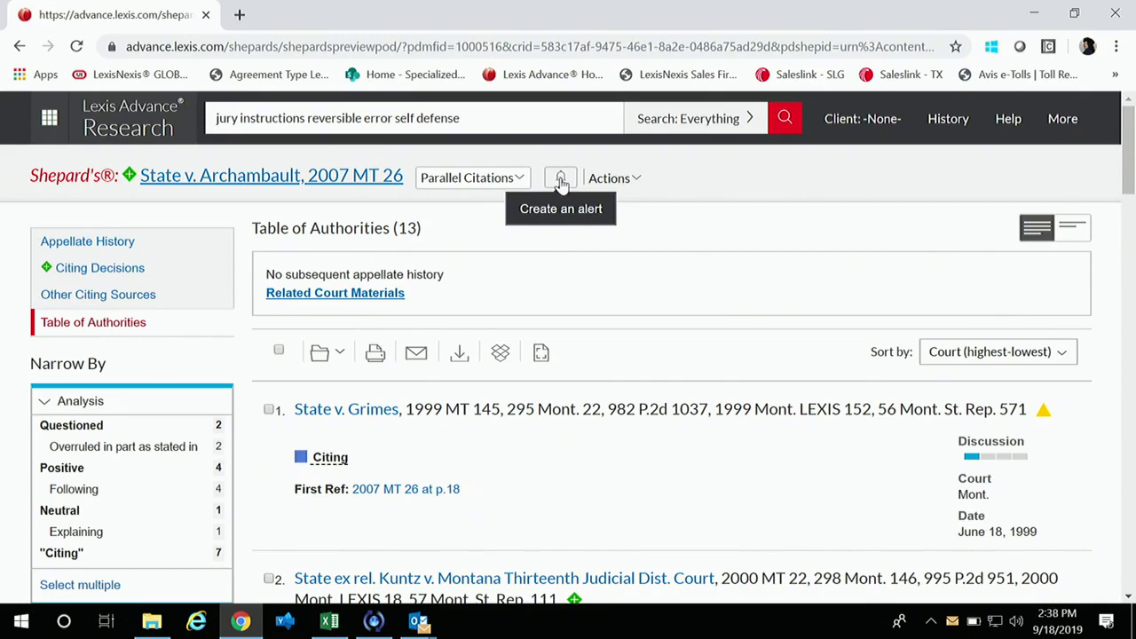
Step: Start a new Shepard's Alert for State v. Archambault and review its title, description and client options
click(561, 180)
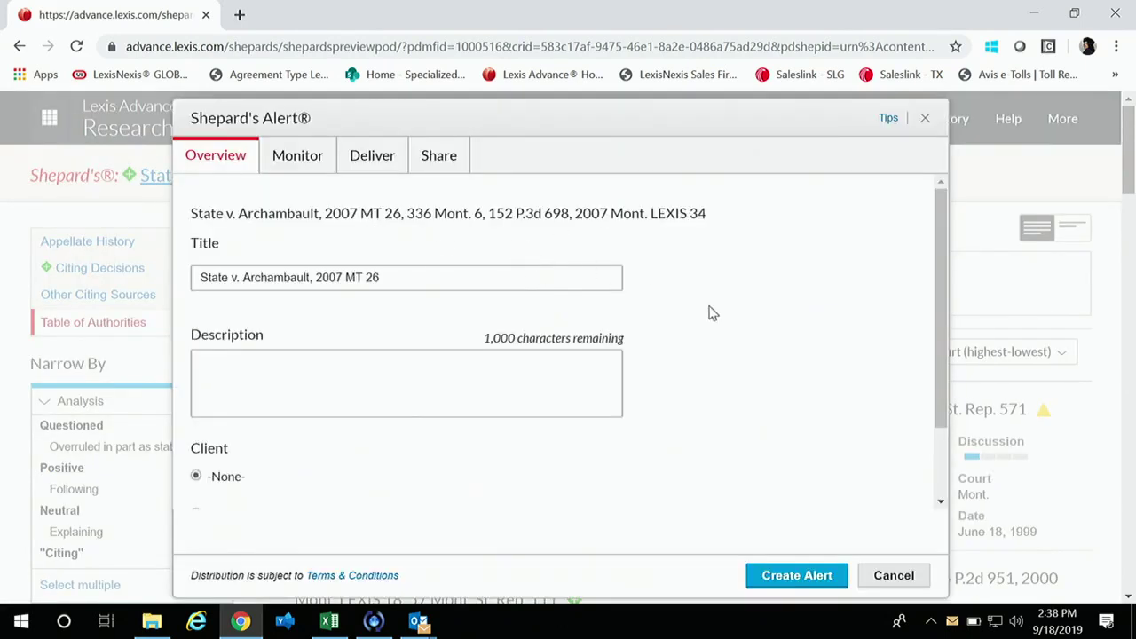
scroll(726, 298, down, 1)
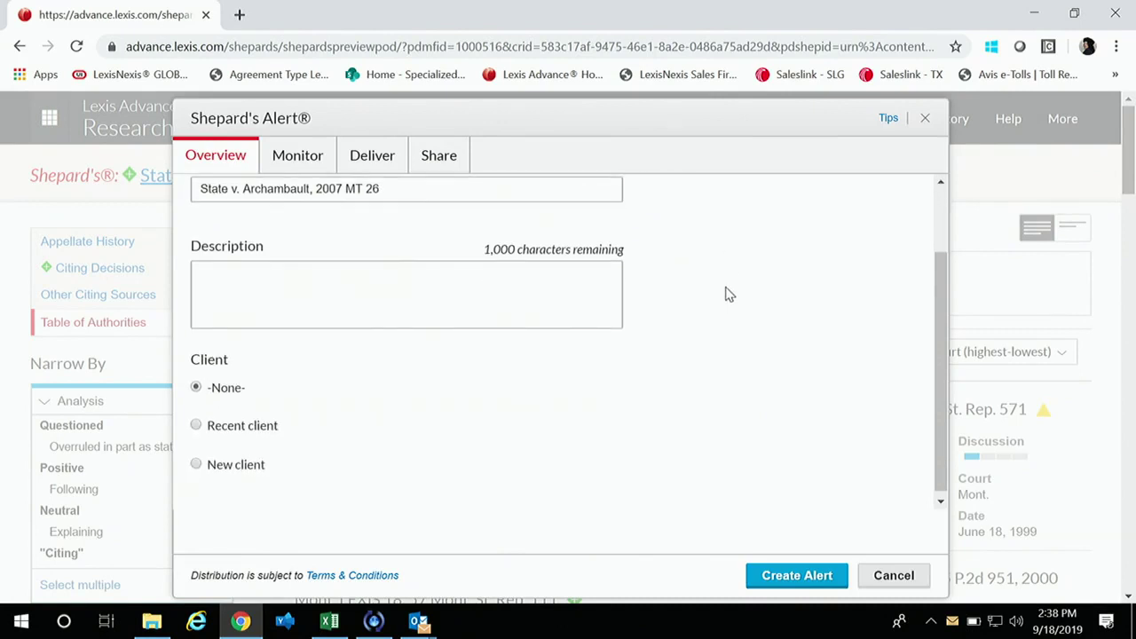
scroll(726, 297, up, 1)
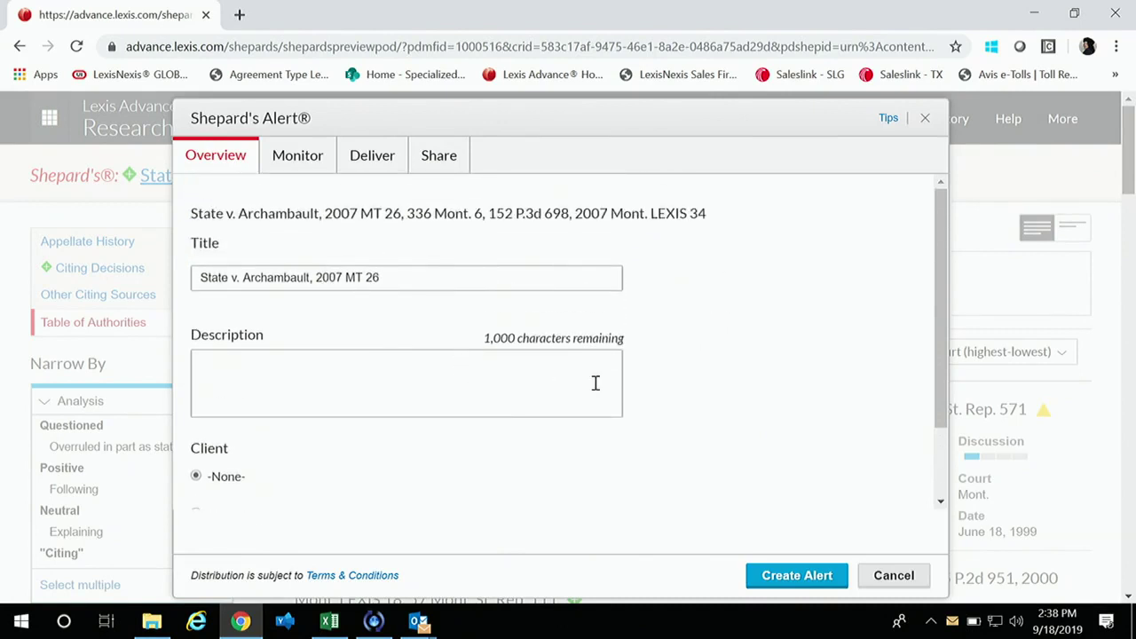
scroll(636, 386, down, 1)
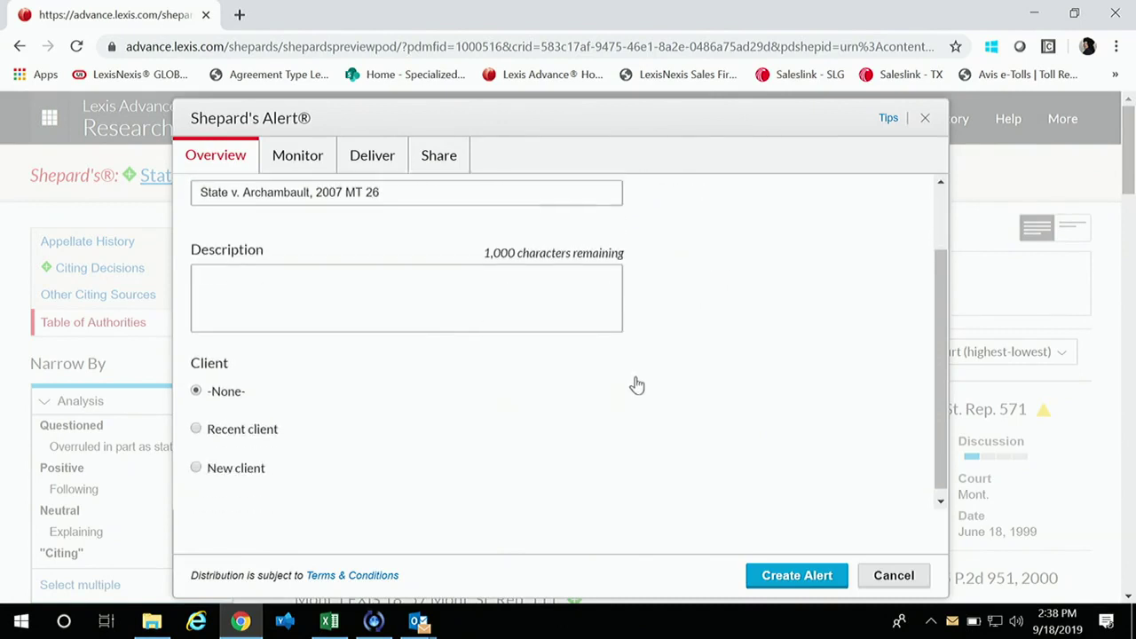
scroll(696, 403, up, 1)
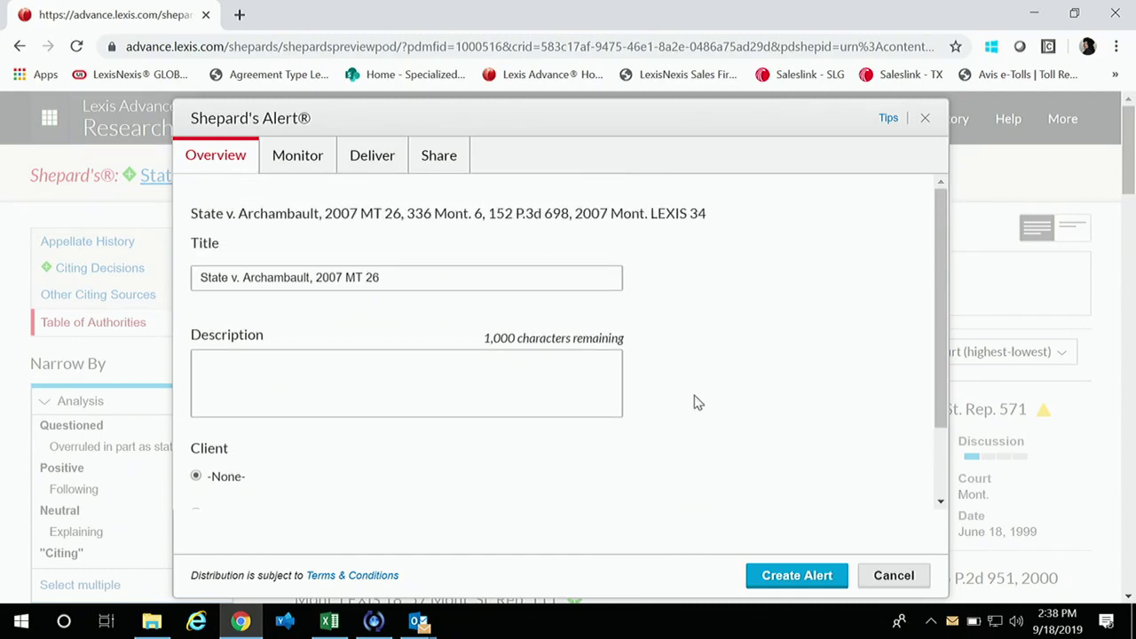
Step: Set the alert to monitor with Custom Settings and review the treatment, citing reference signal and headnote options
click(313, 160)
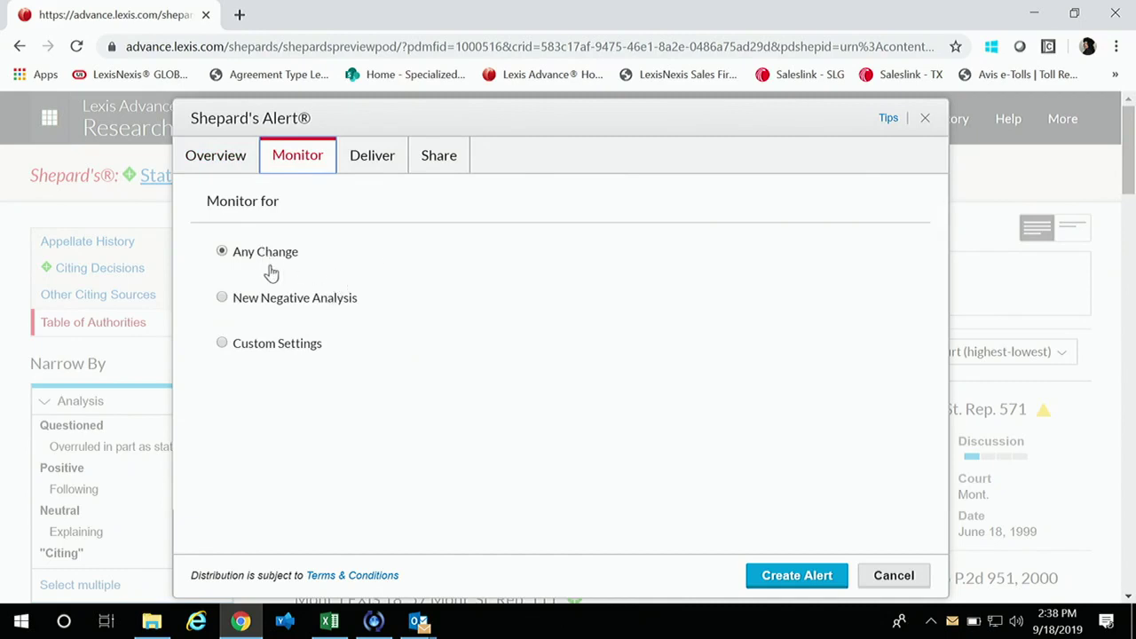
click(297, 346)
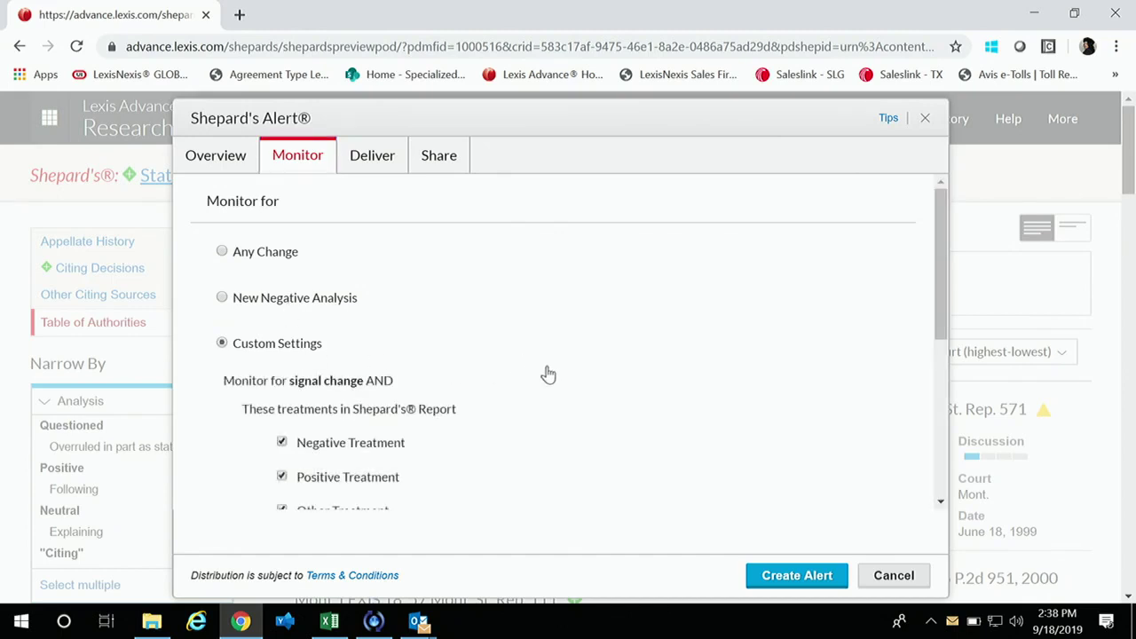
scroll(609, 332, down, 2)
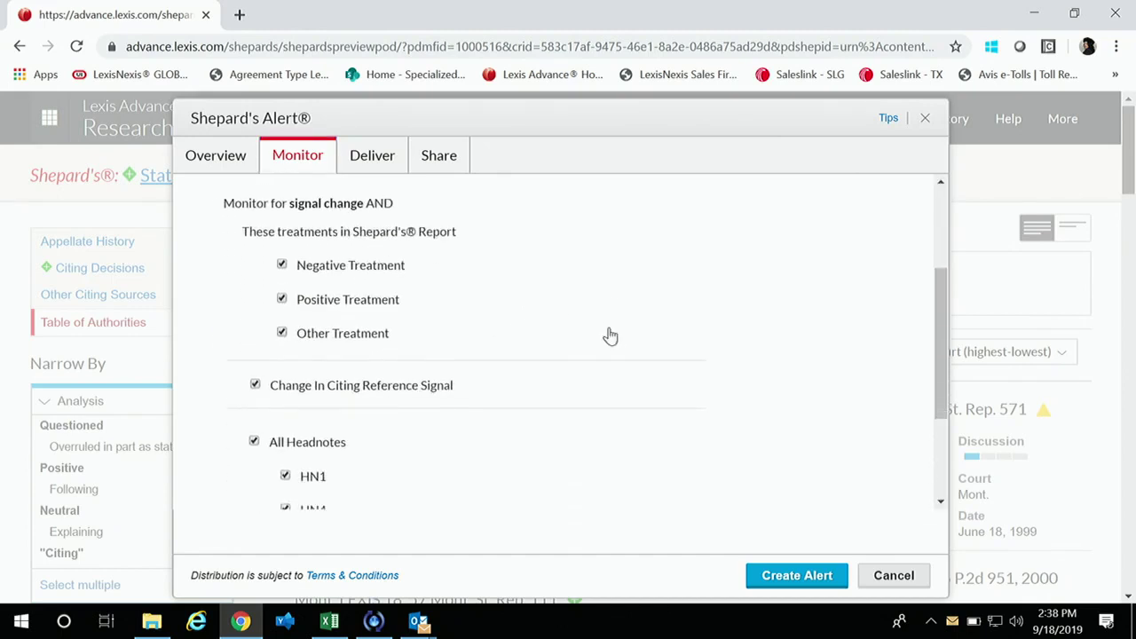
scroll(611, 335, up, 1)
scroll(609, 337, down, 1)
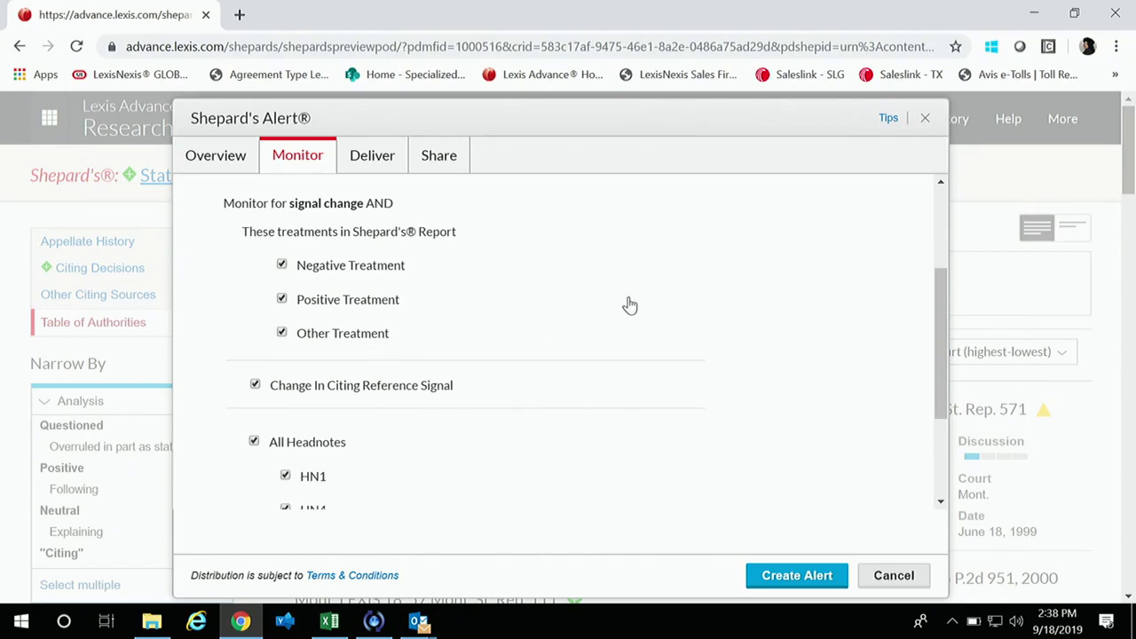
scroll(627, 305, down, 1)
scroll(627, 300, down, 1)
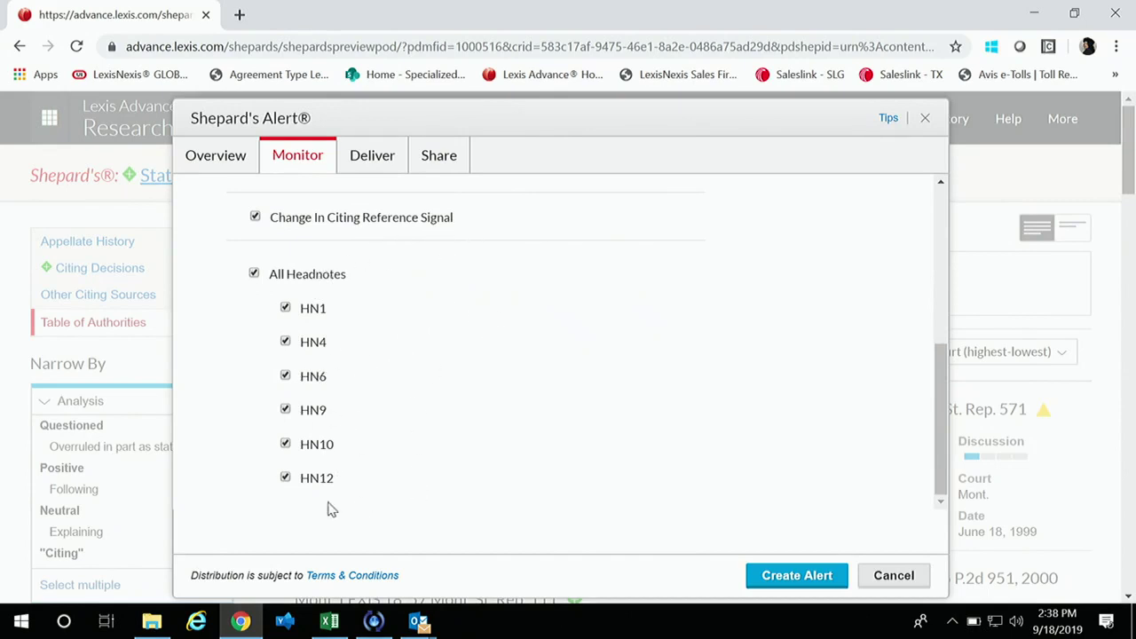
scroll(338, 426, up, 3)
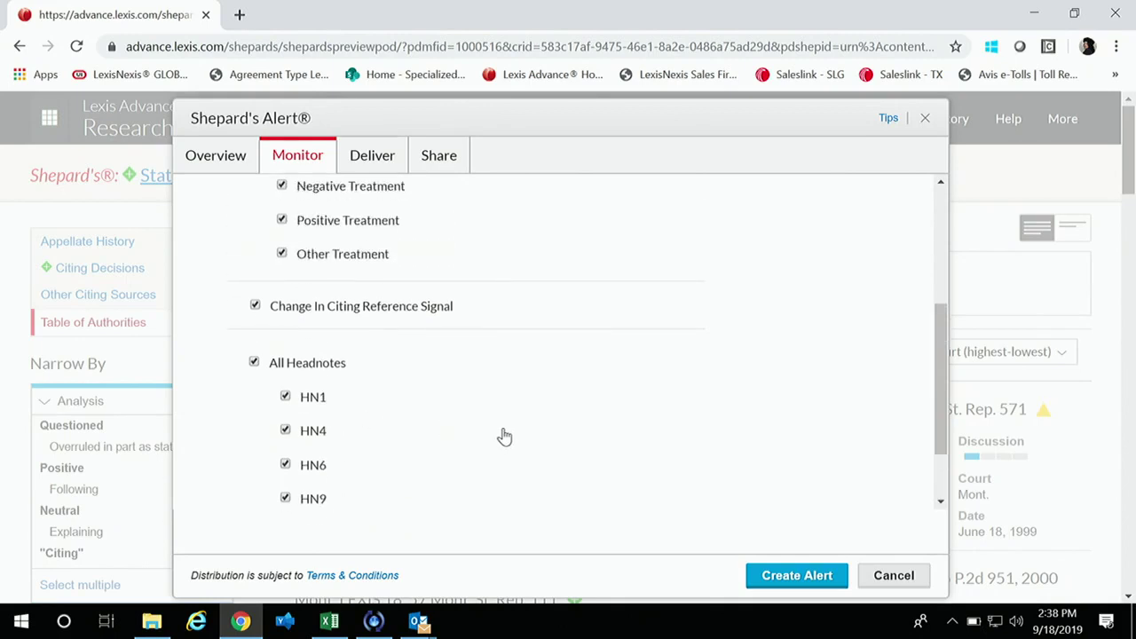
scroll(497, 417, up, 2)
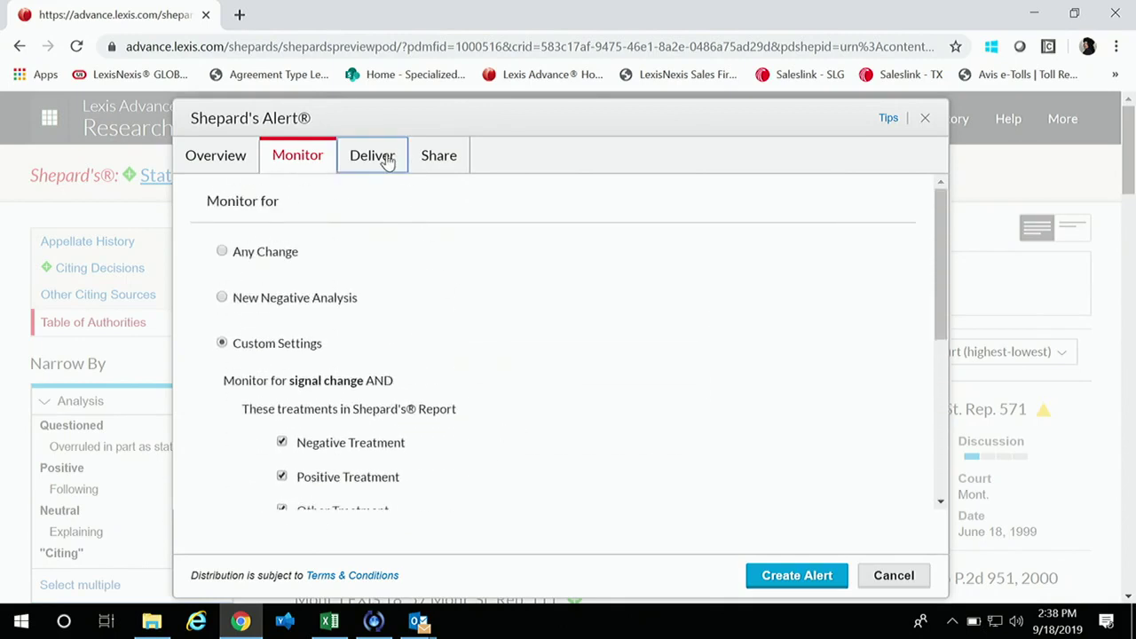
Step: Review the alert's delivery schedule and recipients, and set email notification to be sent only when a change occurs
click(388, 162)
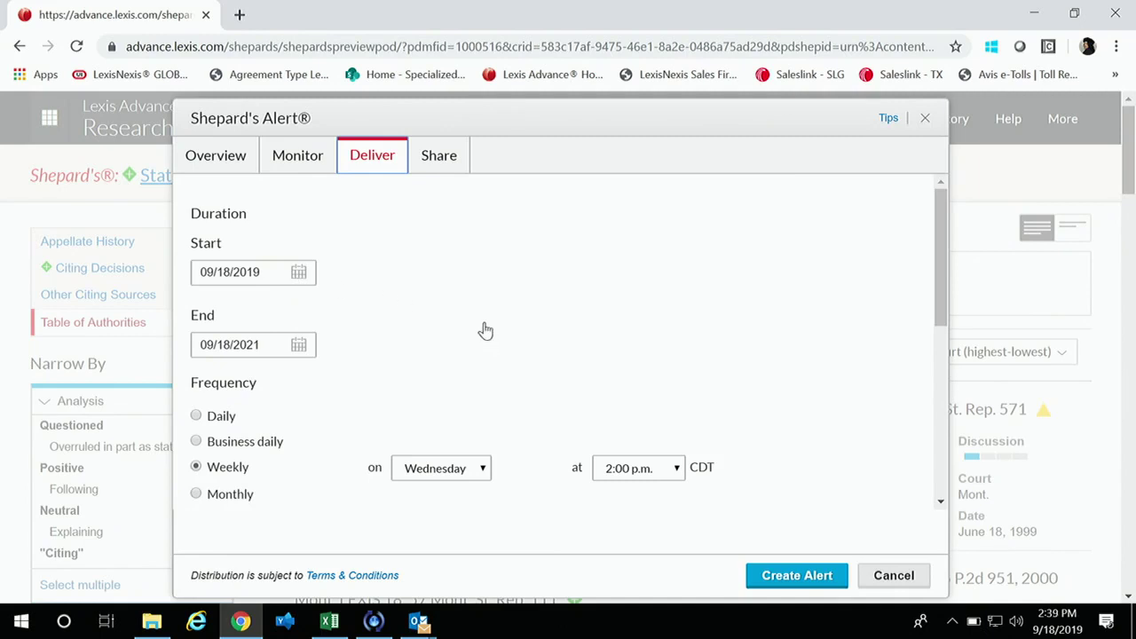
scroll(486, 330, down, 1)
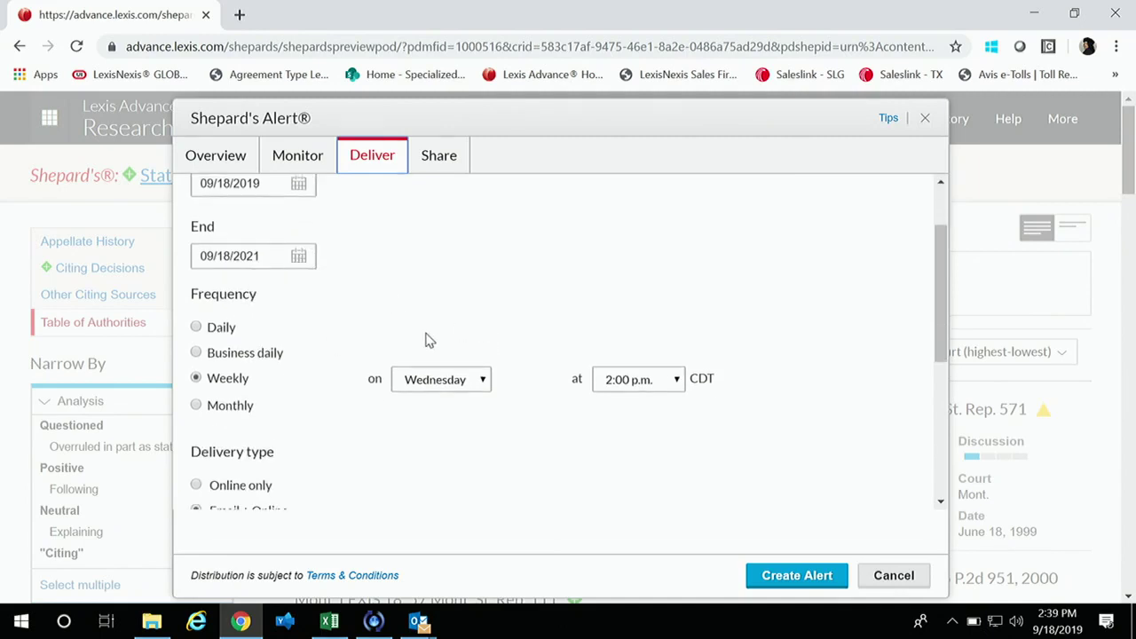
scroll(425, 340, down, 1)
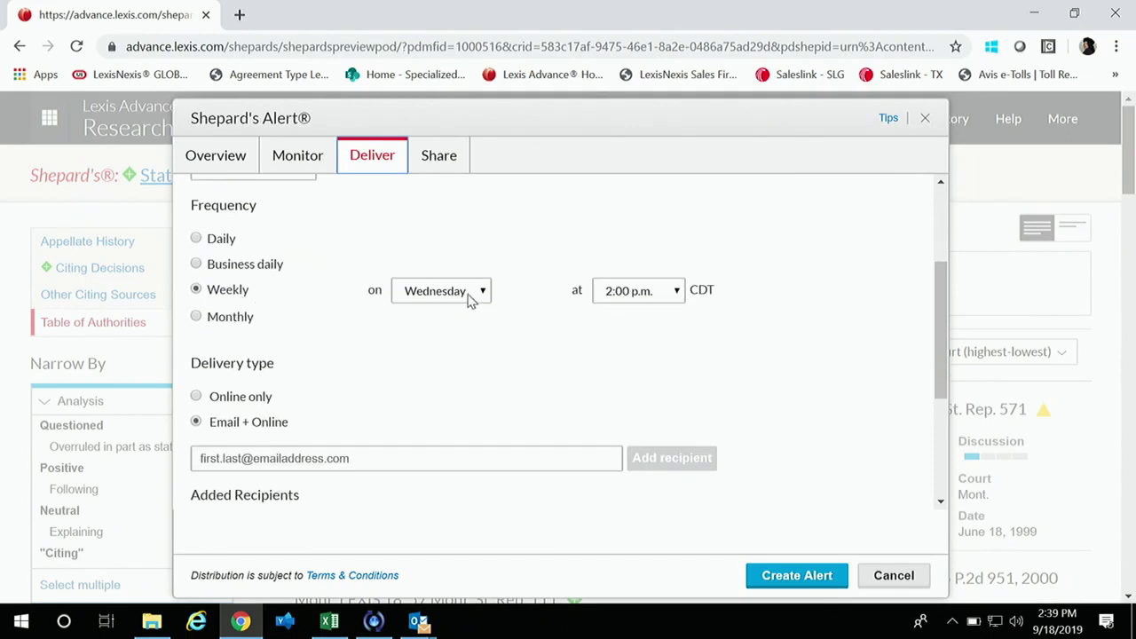
scroll(617, 362, down, 1)
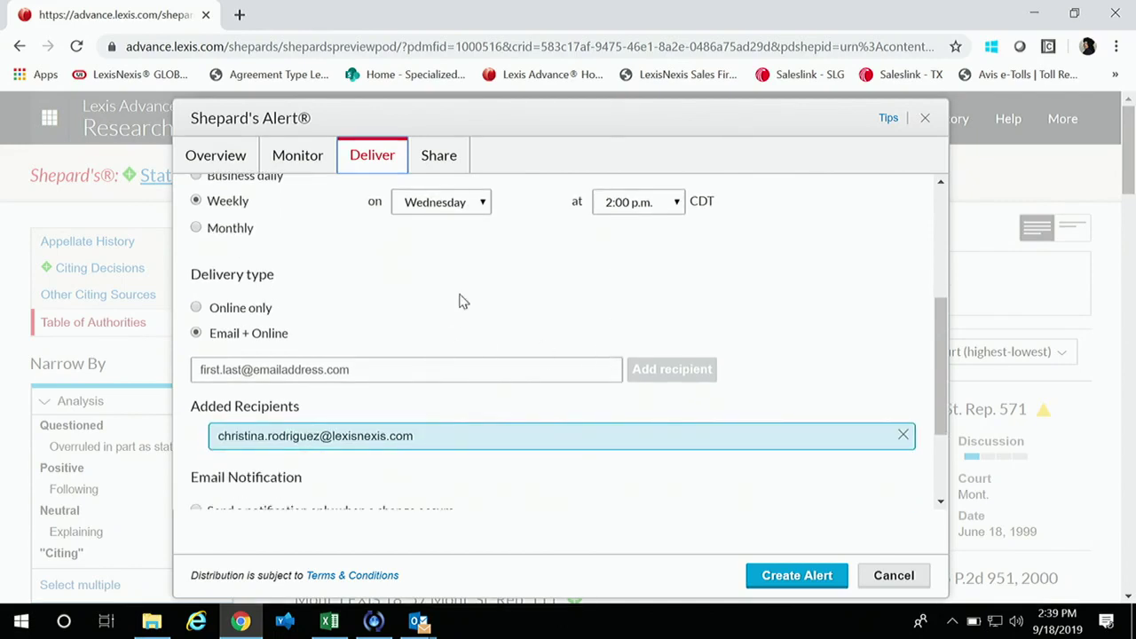
scroll(461, 302, down, 1)
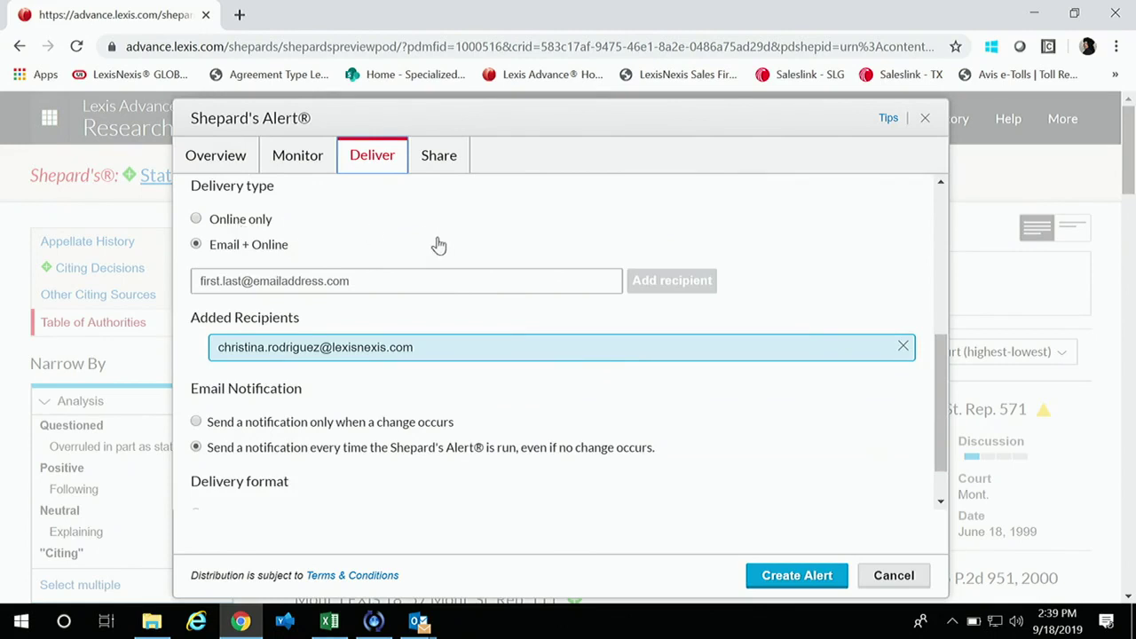
scroll(489, 355, down, 1)
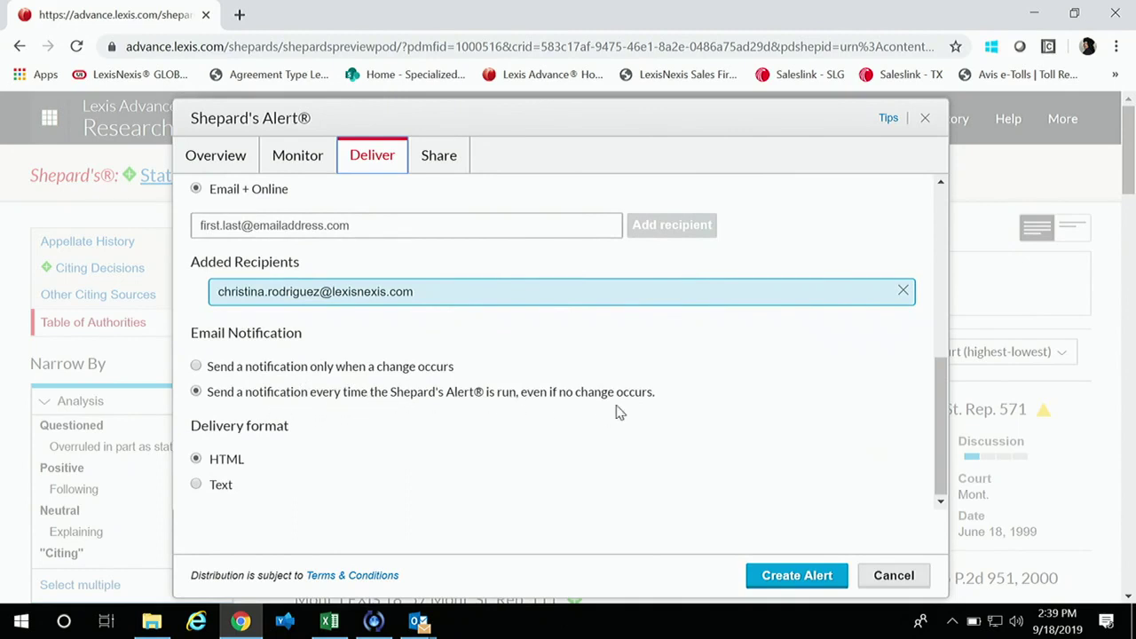
click(312, 371)
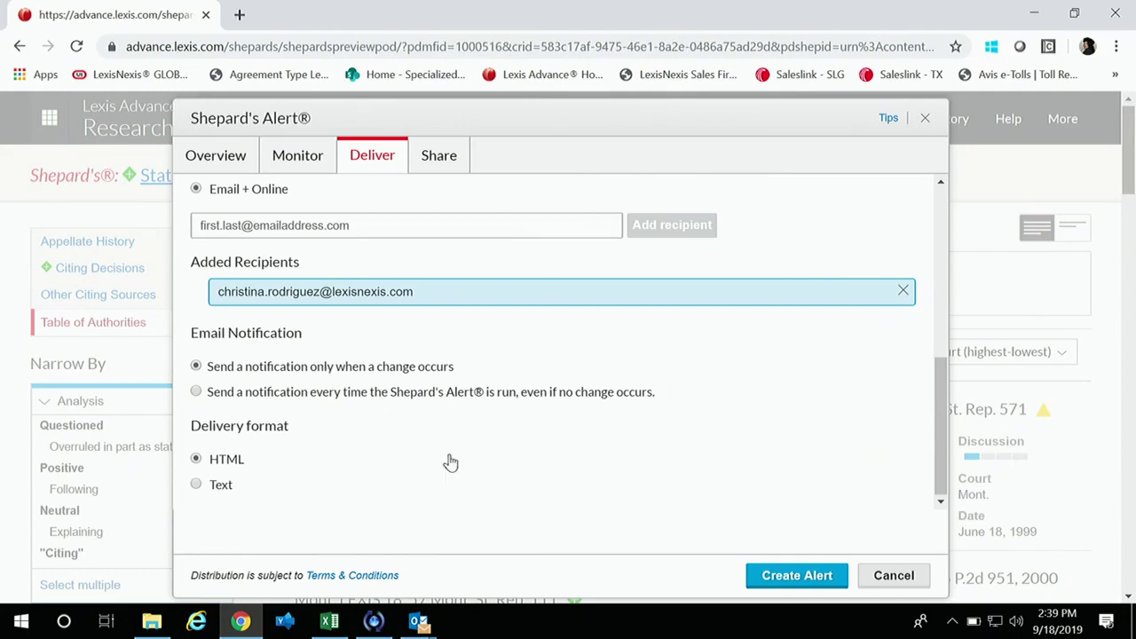
Step: View the alert's sharing options and discard the alert without creating it
click(437, 160)
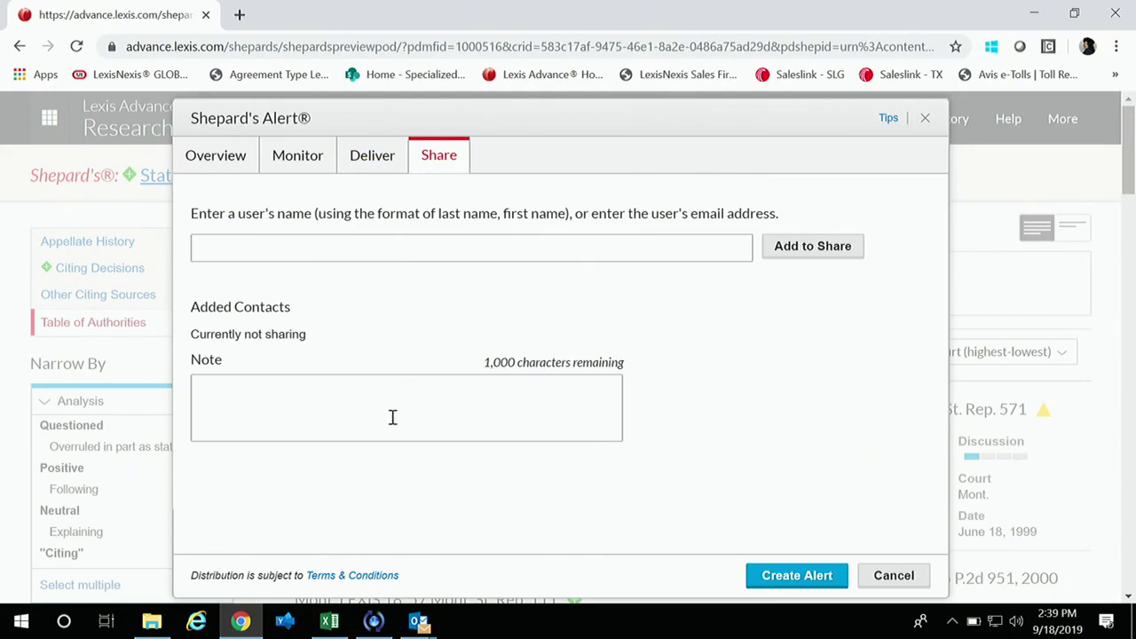
click(894, 576)
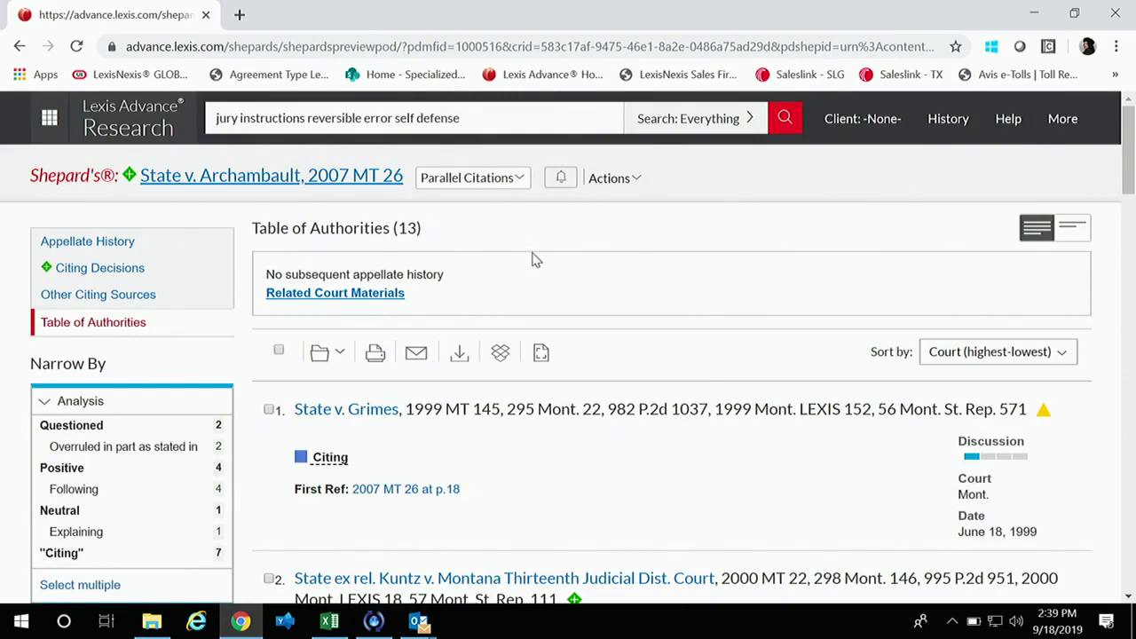
Step: Return to the research home page and open the Montana source page from the state content listing
click(125, 120)
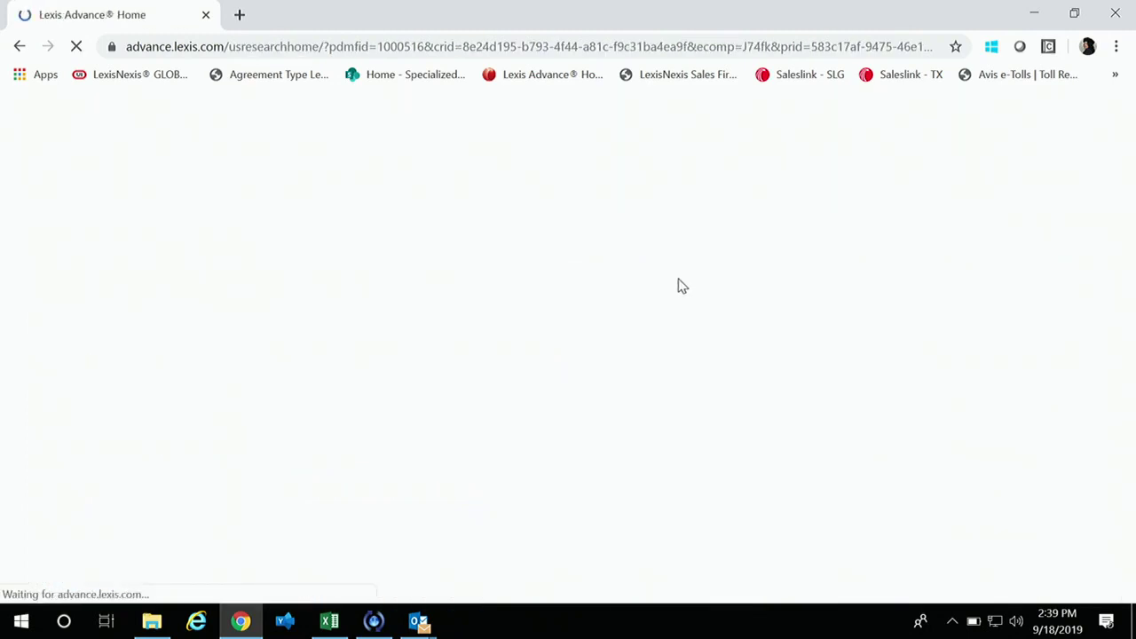
scroll(563, 373, down, 3)
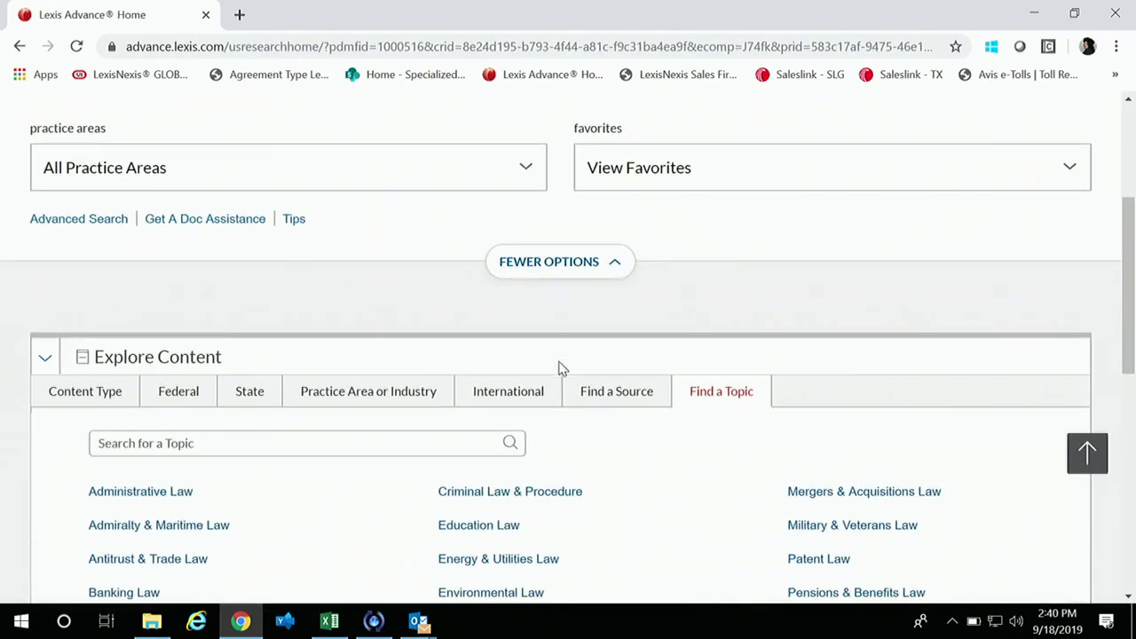
click(249, 395)
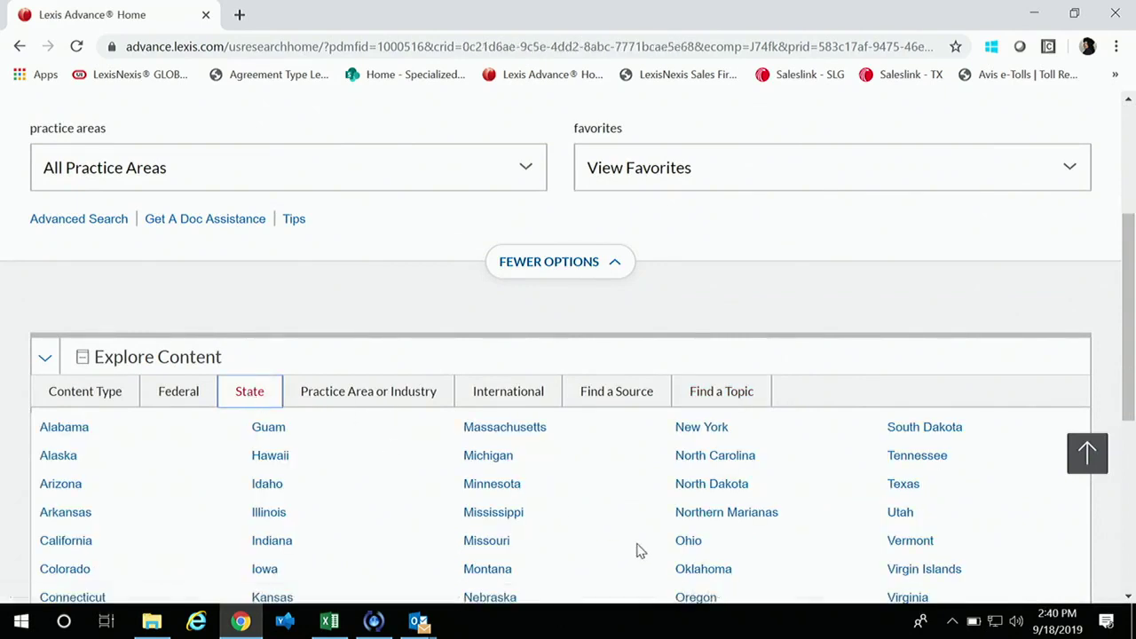
scroll(639, 548, down, 1)
click(489, 484)
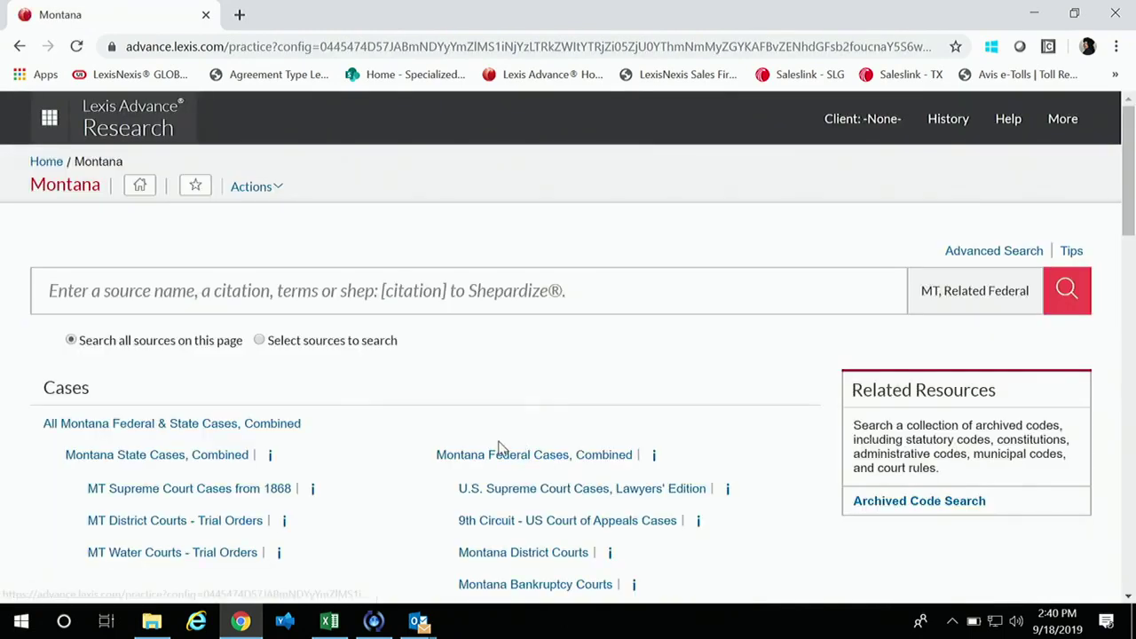
Step: Open the LexisNexis Montana Code Annotated source from the Montana page and search all its documents for "preserve error"
scroll(340, 444, down, 4)
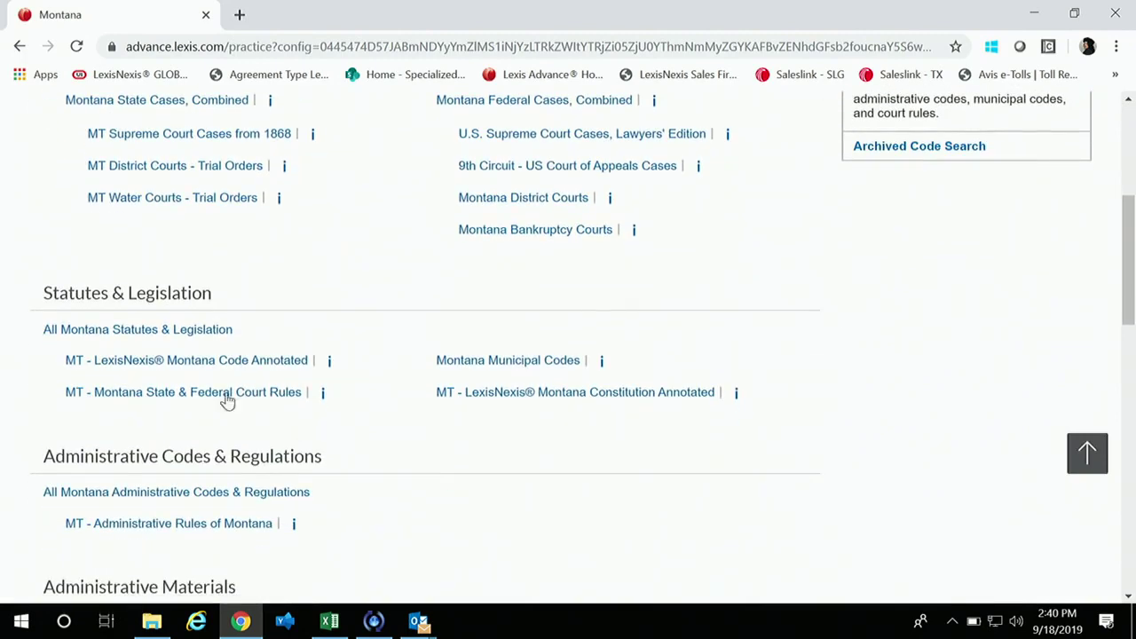
click(195, 362)
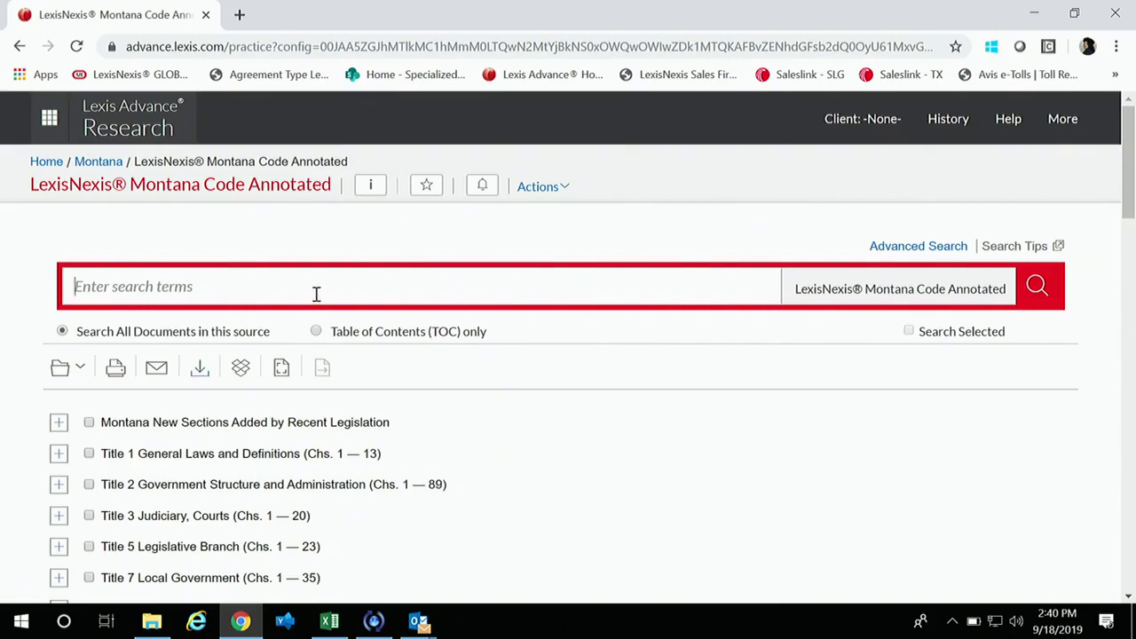
text(preserve error)
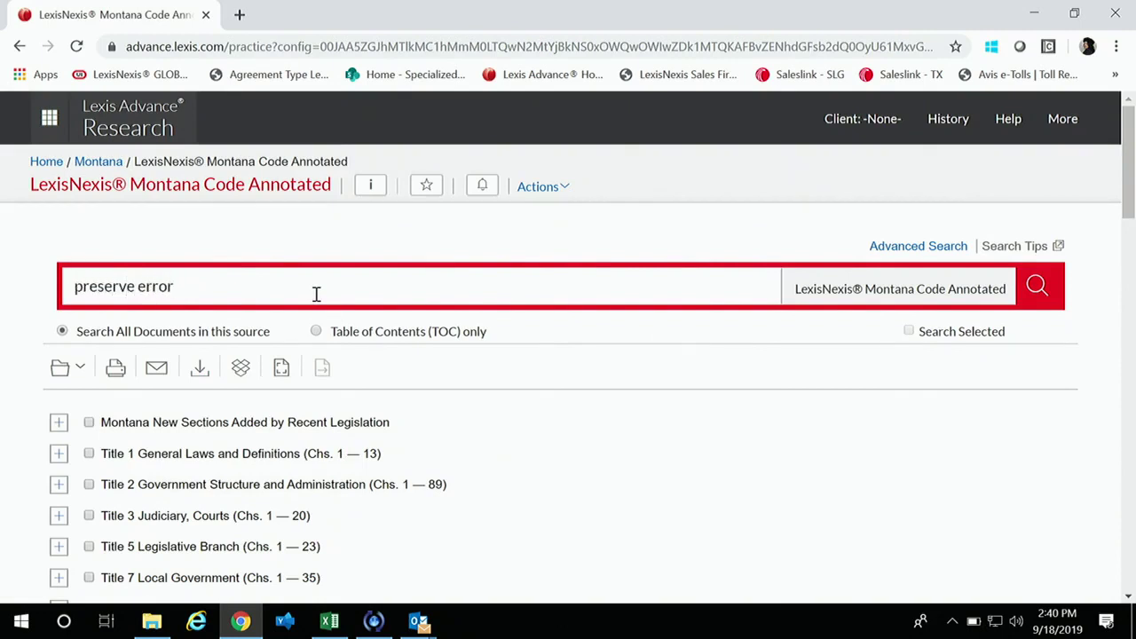
key(Return)
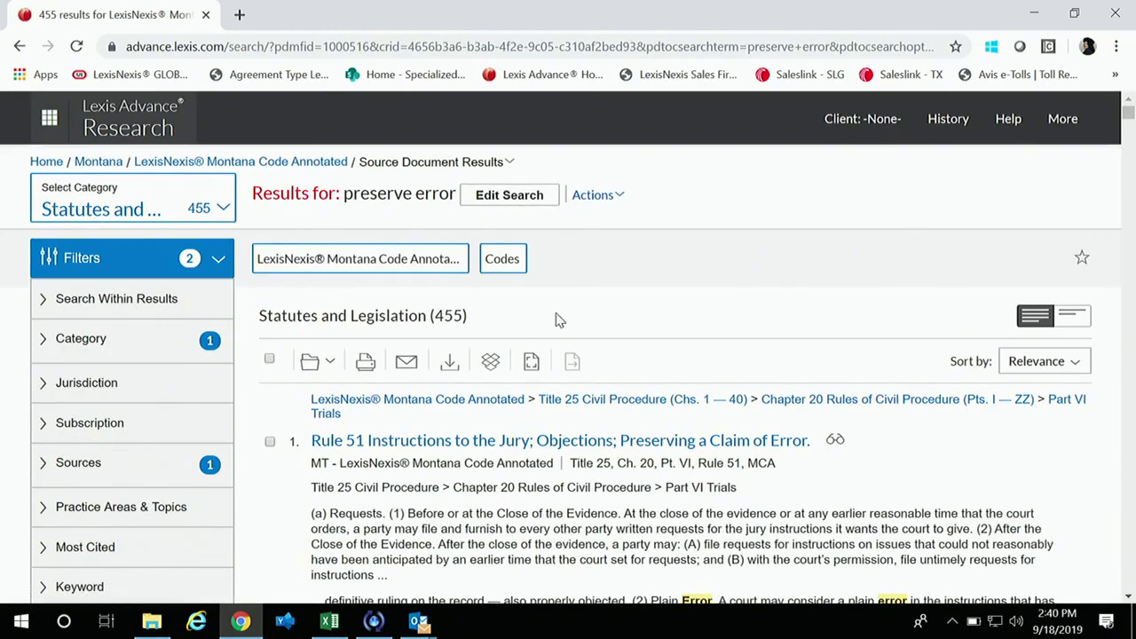
Step: Review the leading search results and open Rule 51 Instructions to the Jury; Objections; Preserving a Claim of Error
scroll(577, 307, down, 1)
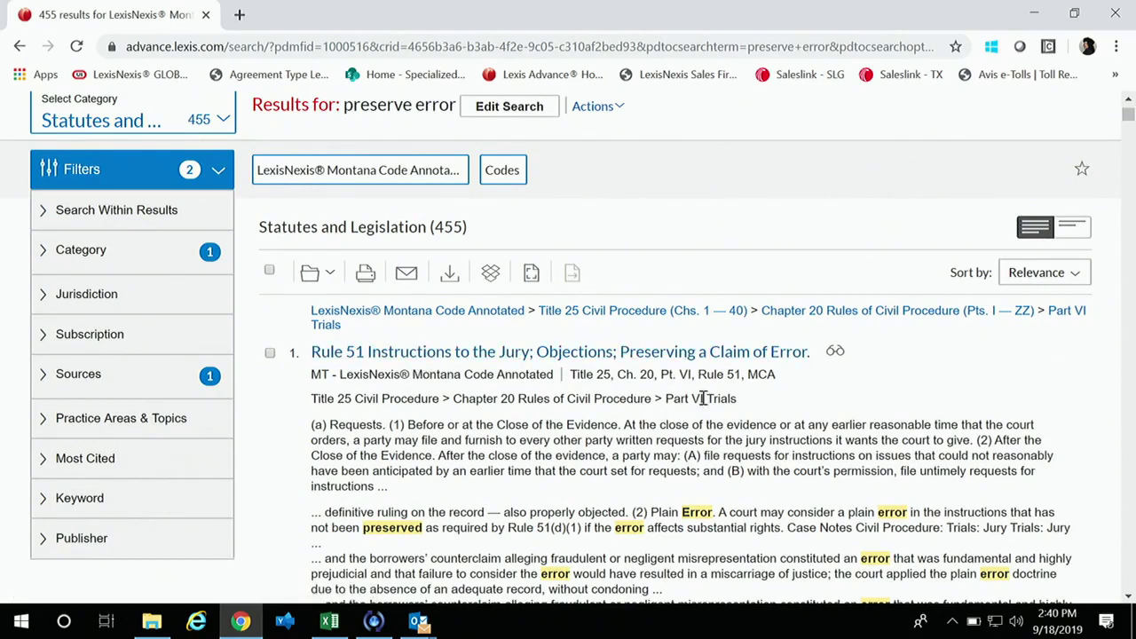
scroll(861, 385, down, 1)
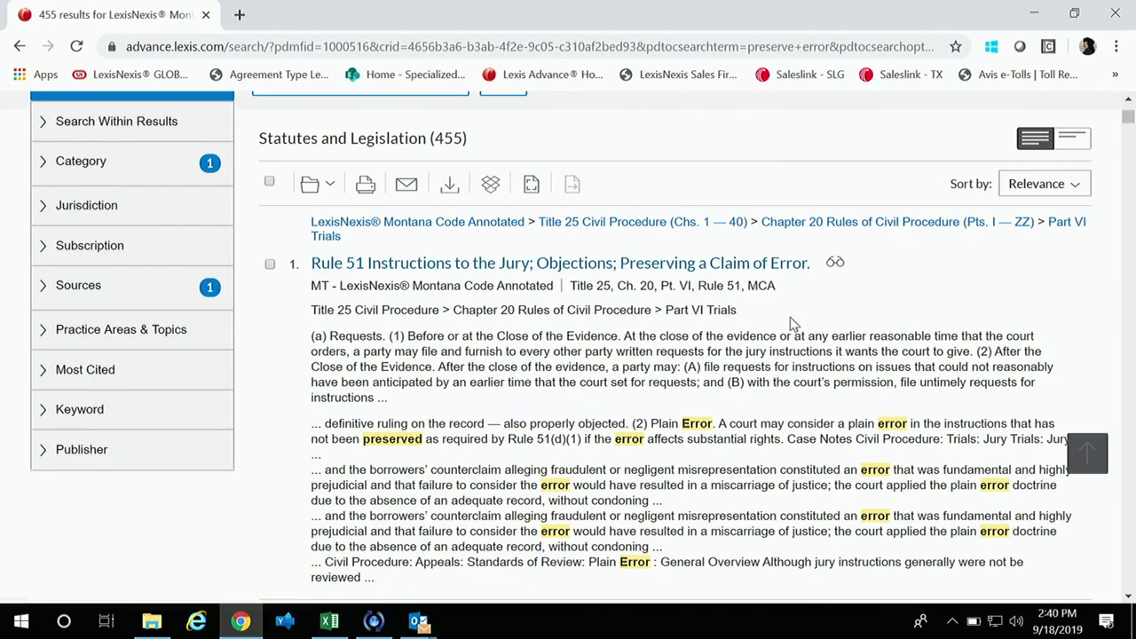
scroll(790, 320, down, 3)
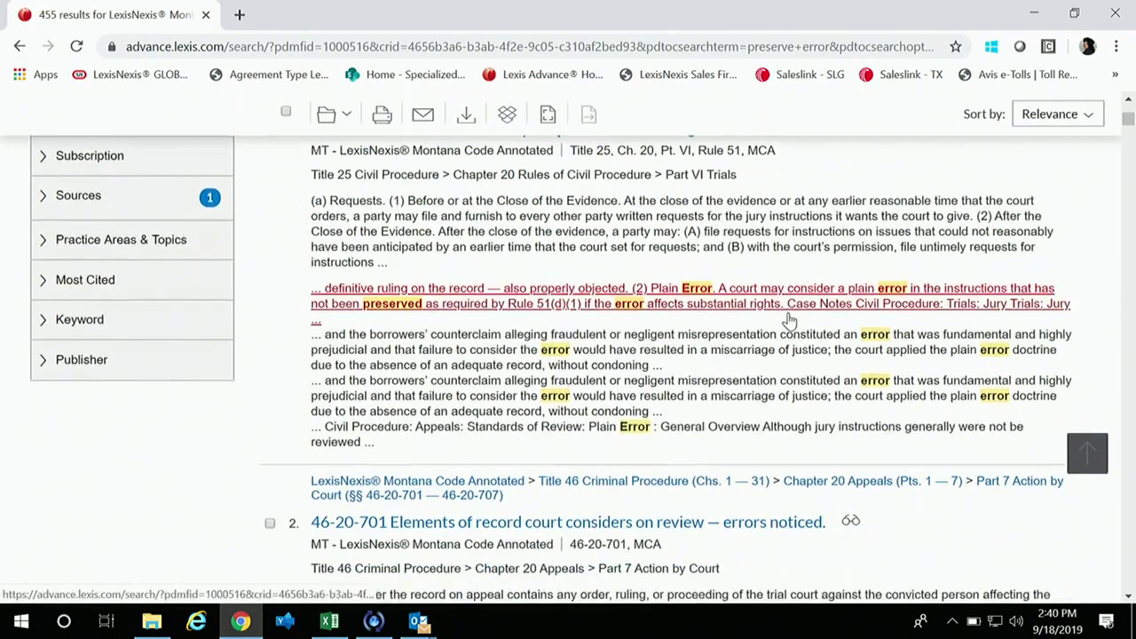
scroll(790, 319, up, 3)
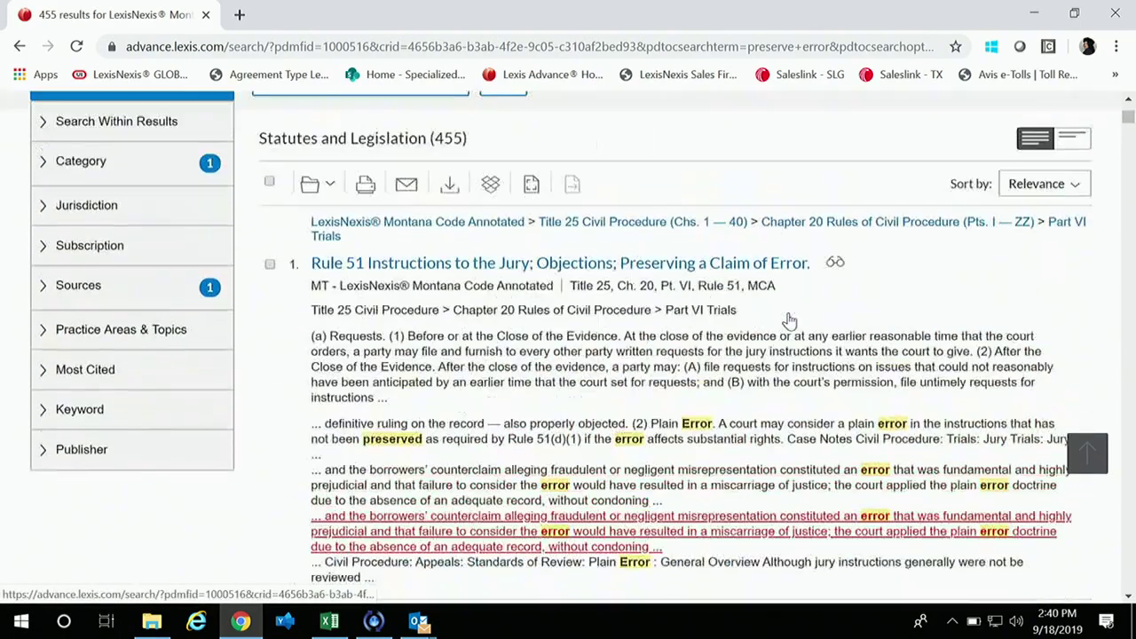
click(660, 266)
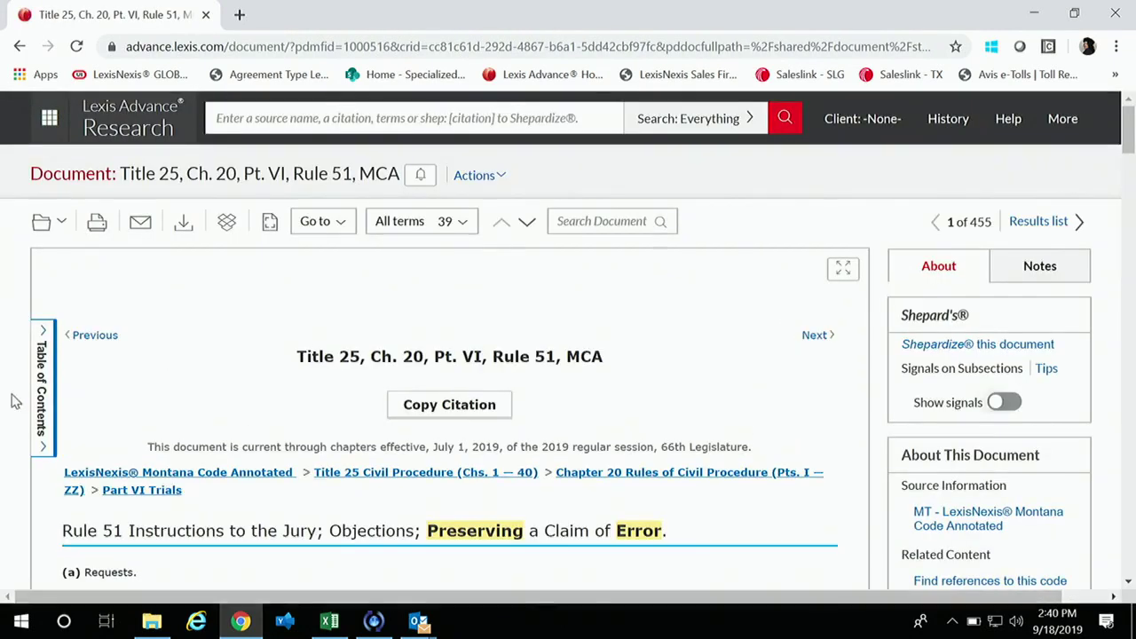
Step: Expand the table of contents beside Rule 51, look through the neighbouring rules, and collapse it again
click(44, 371)
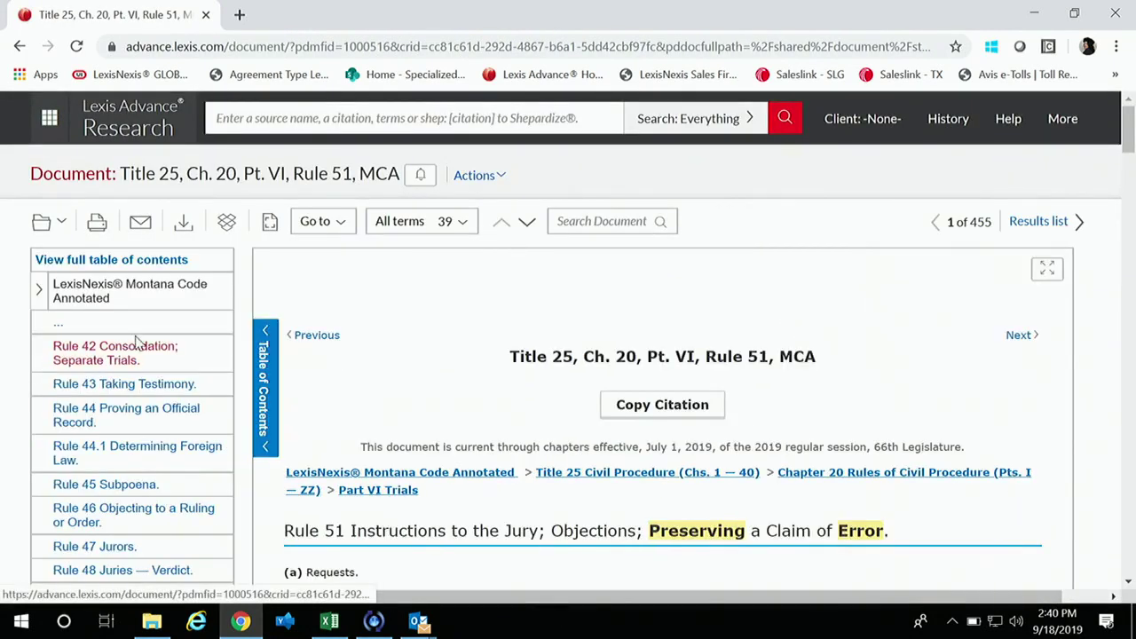
scroll(172, 484, down, 3)
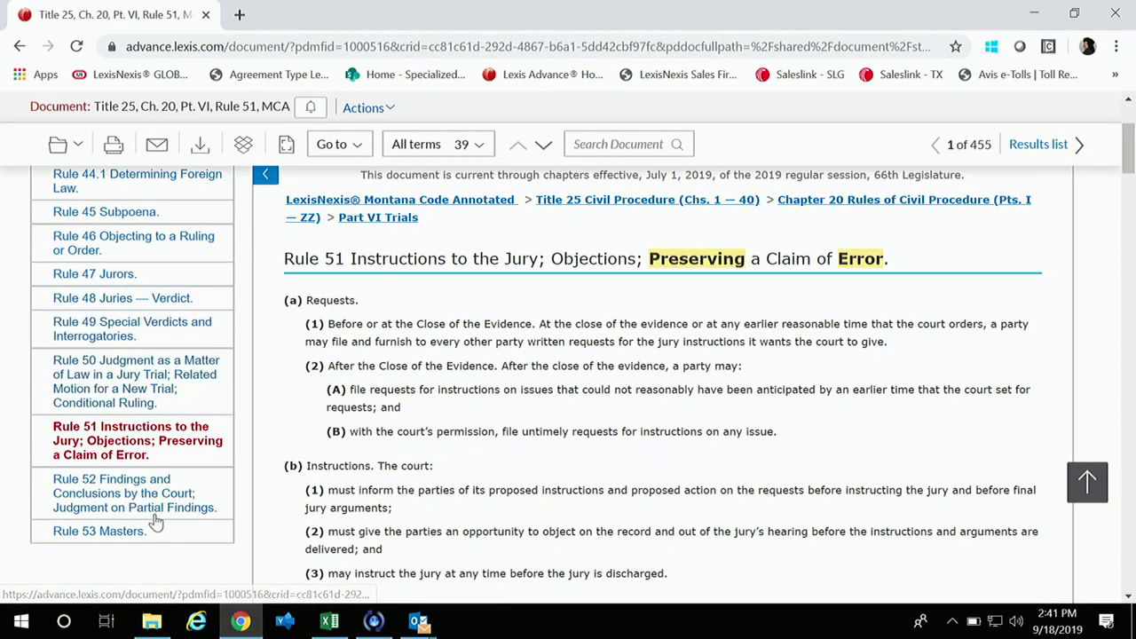
scroll(355, 404, up, 3)
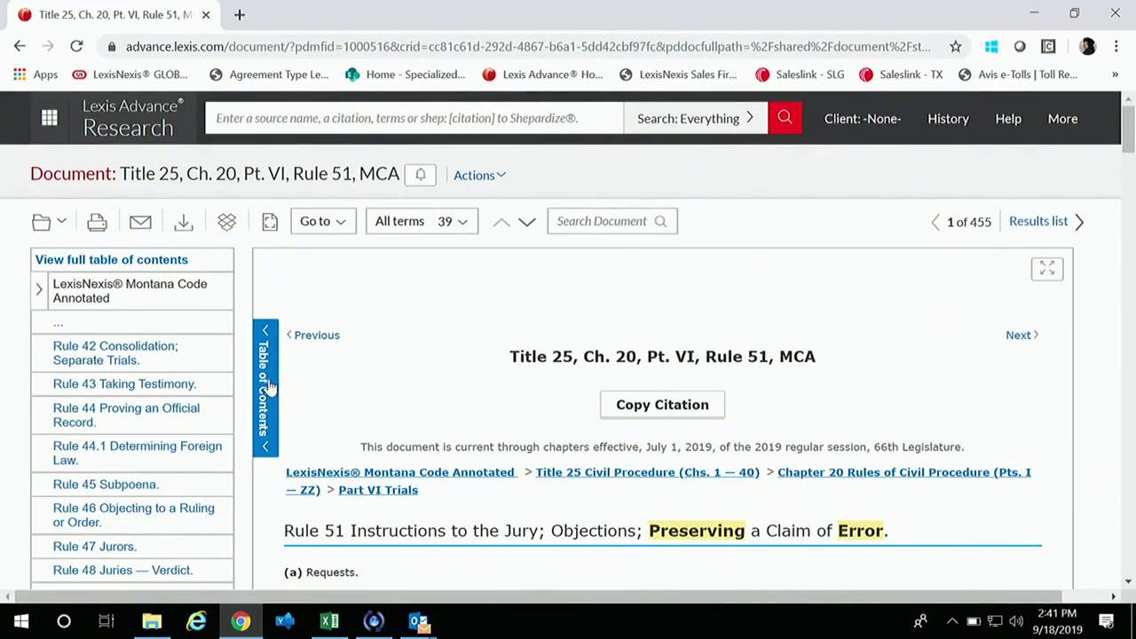
click(263, 390)
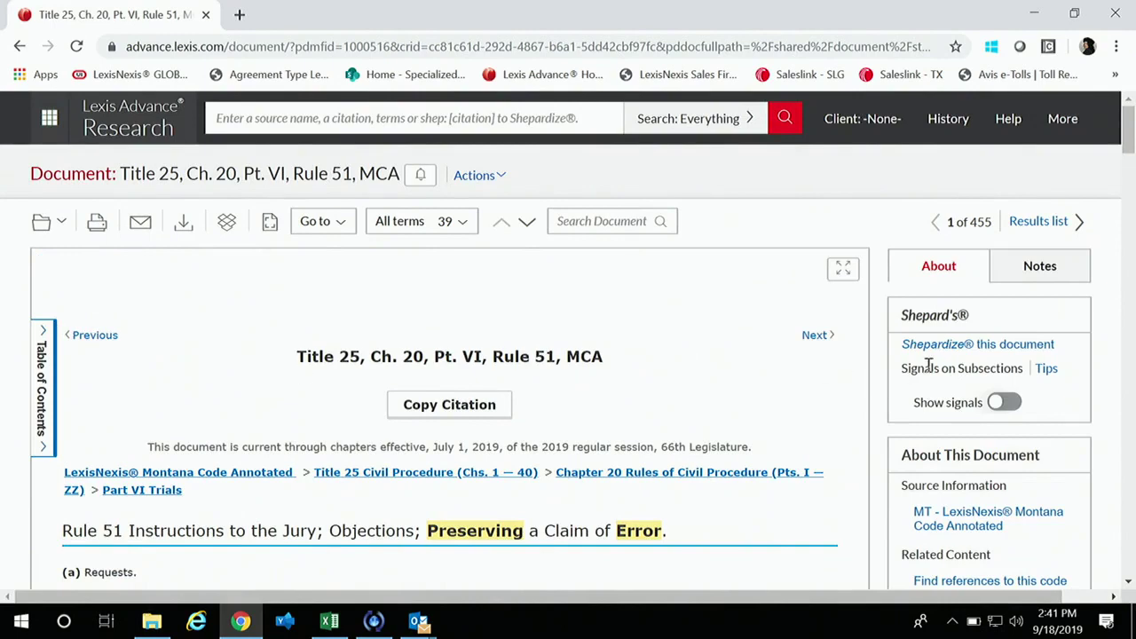
Step: Review the Shepard's options and the source, related content and archived version links under About This Document for Rule 51
scroll(929, 367, down, 2)
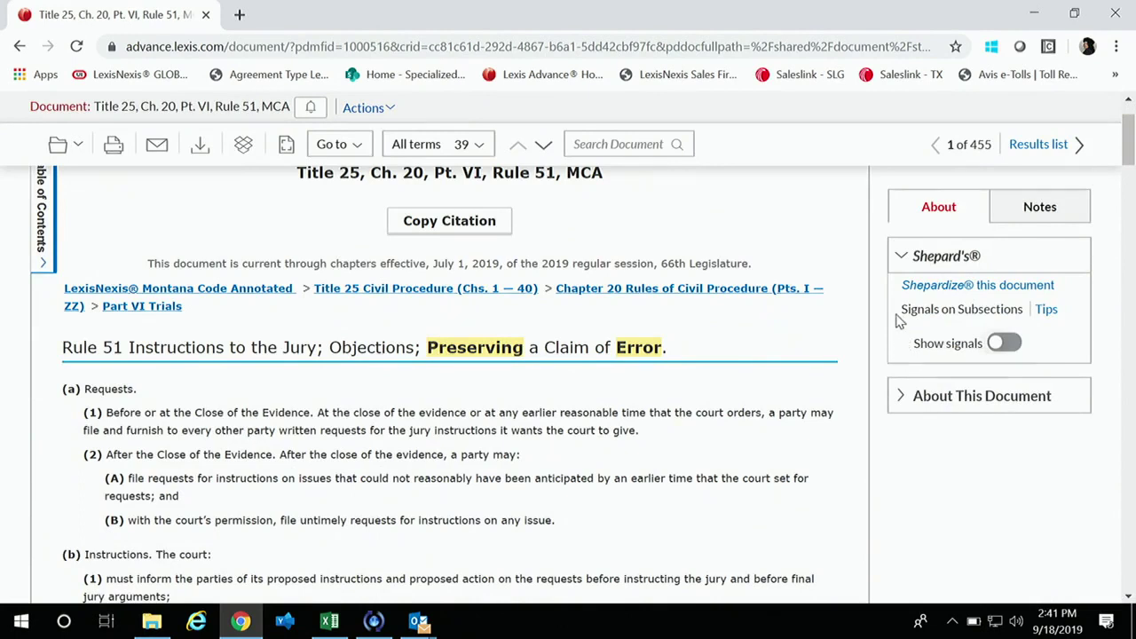
click(954, 404)
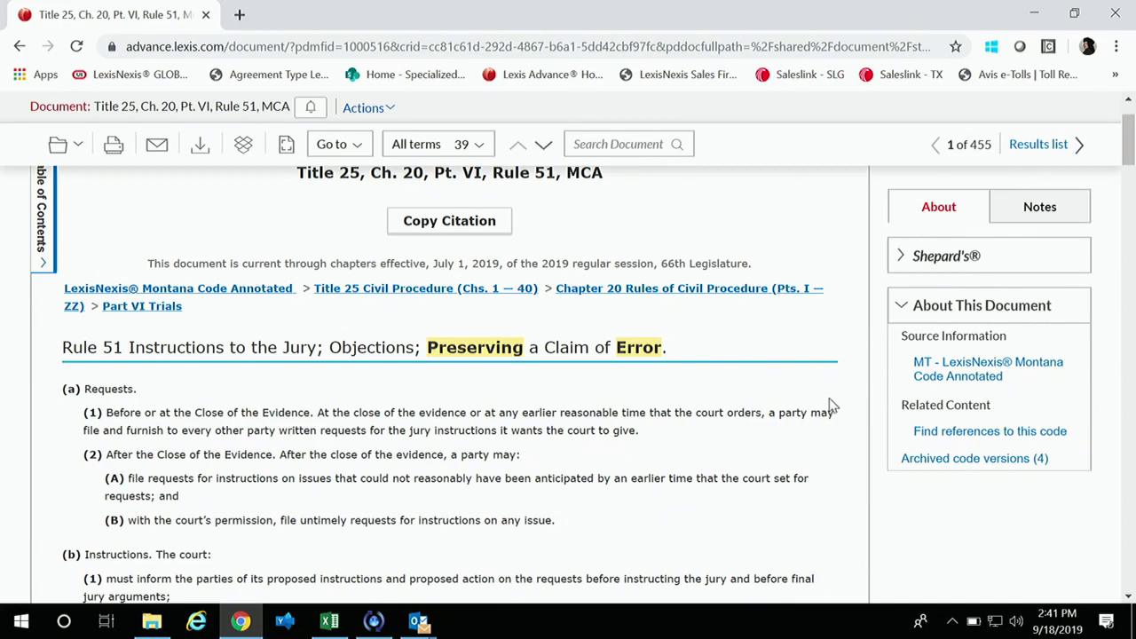
scroll(832, 407, up, 3)
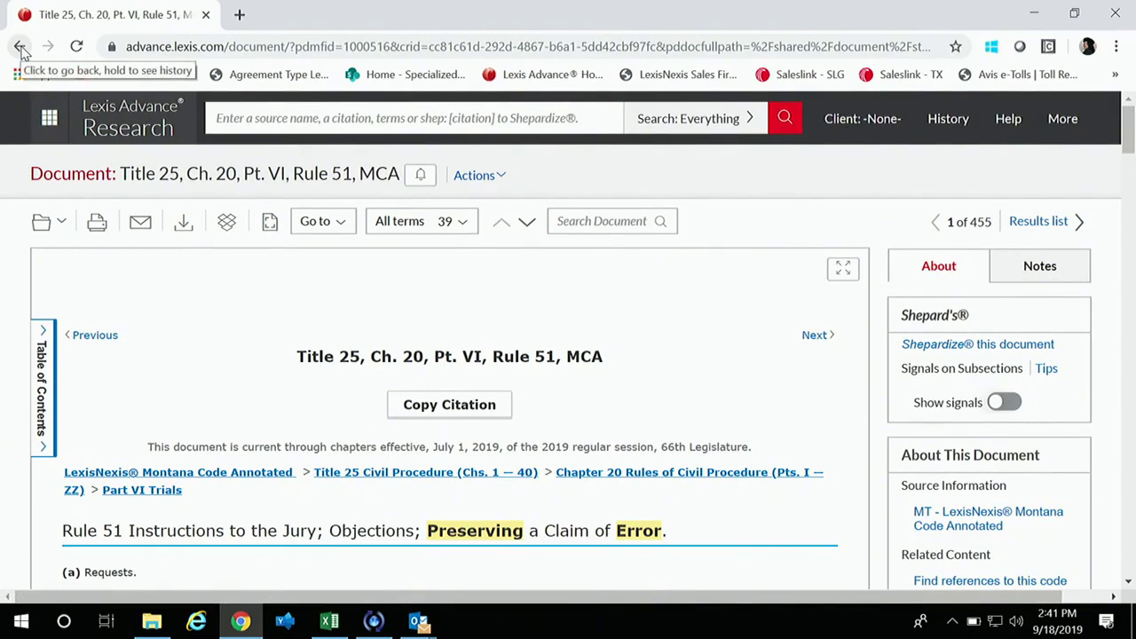
Step: Look up the federal rule by its citation "uscs fed rules civ proc r 51" and open the document
click(268, 122)
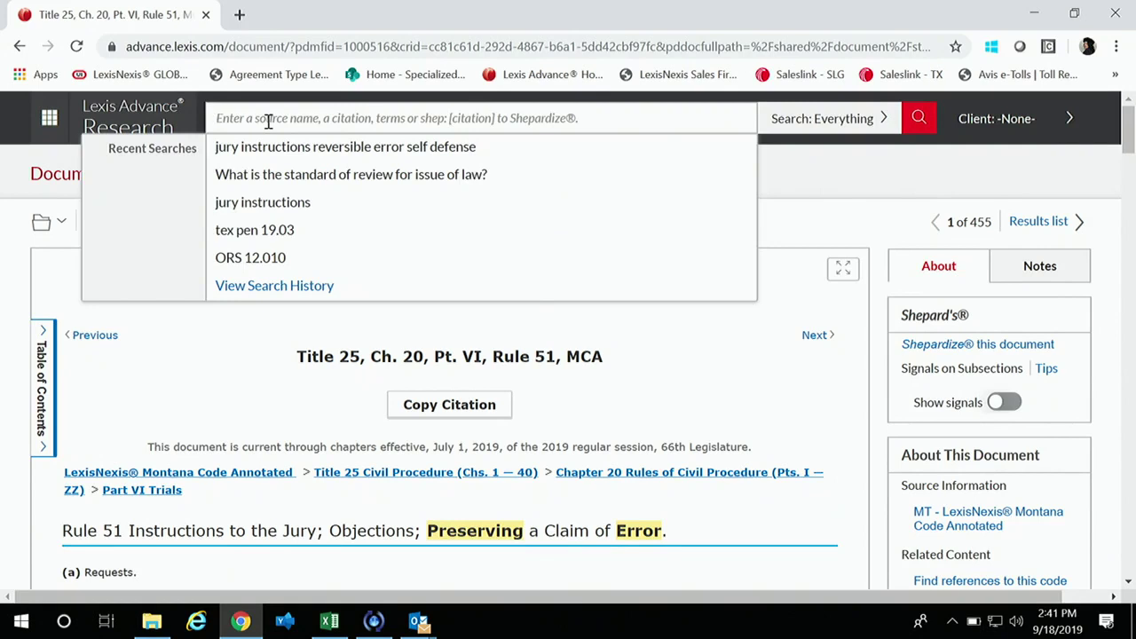
text(uscs)
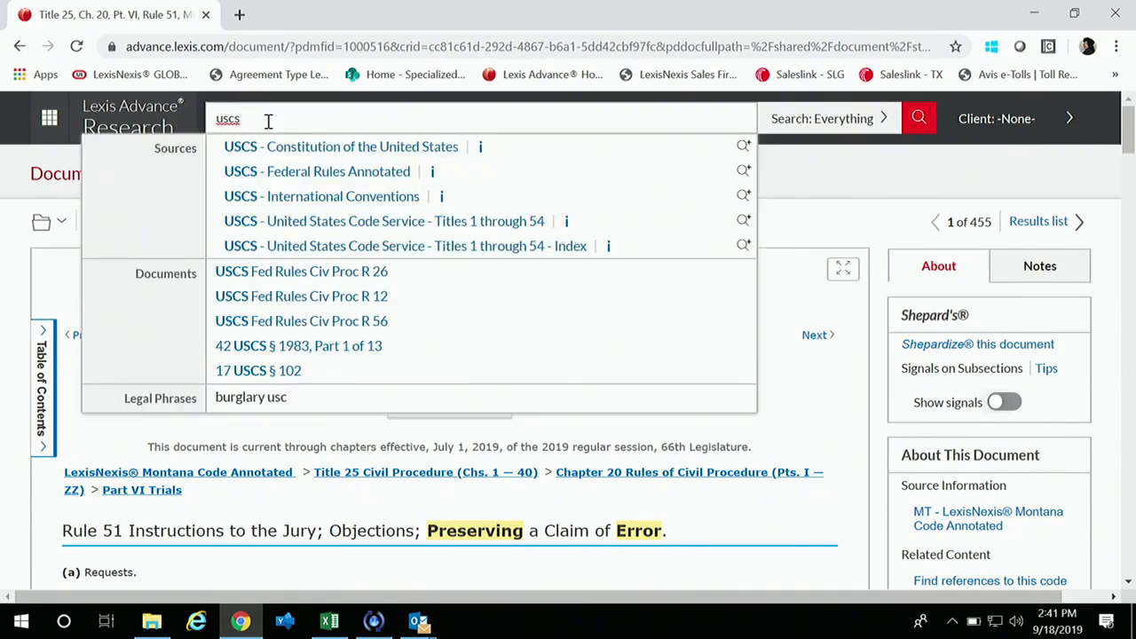
text( fed ru)
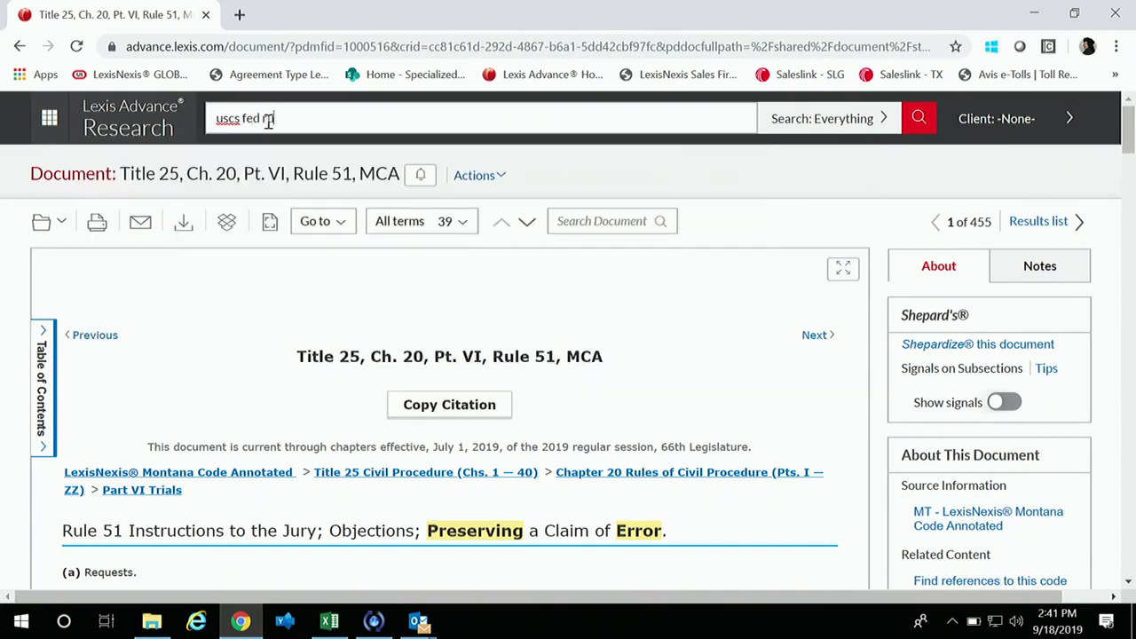
text(les civ proc)
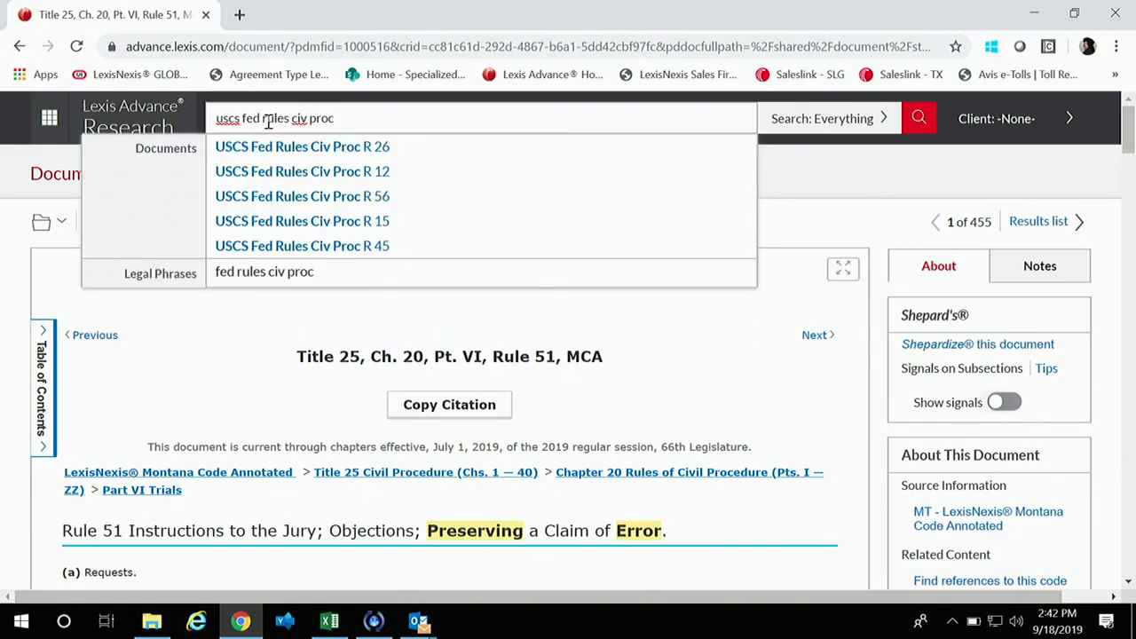
text( r 51)
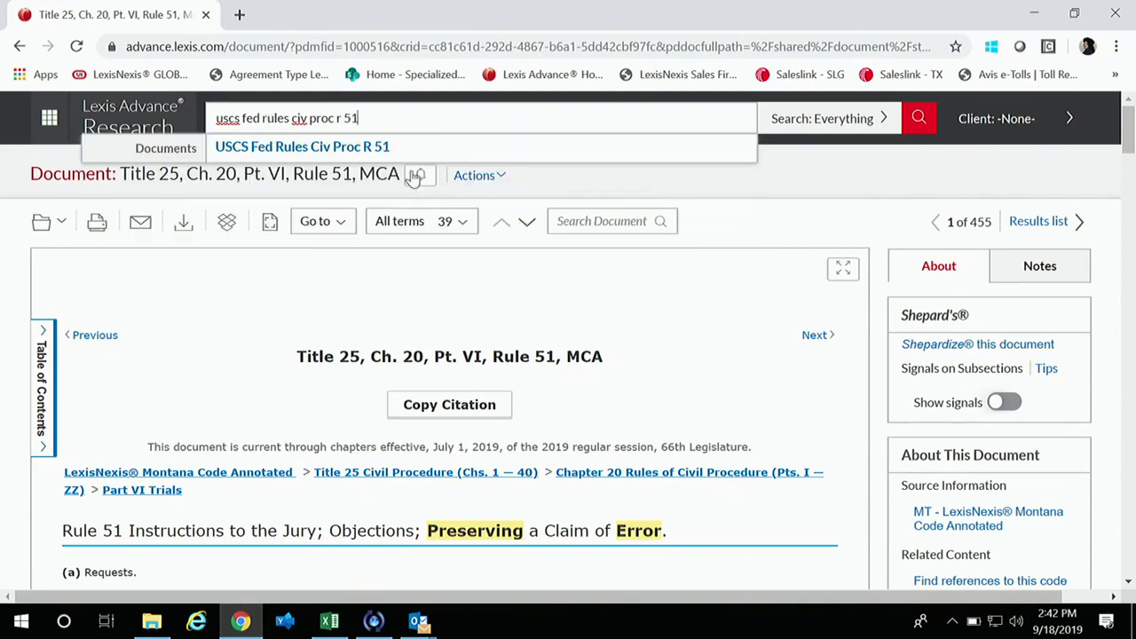
key(Return)
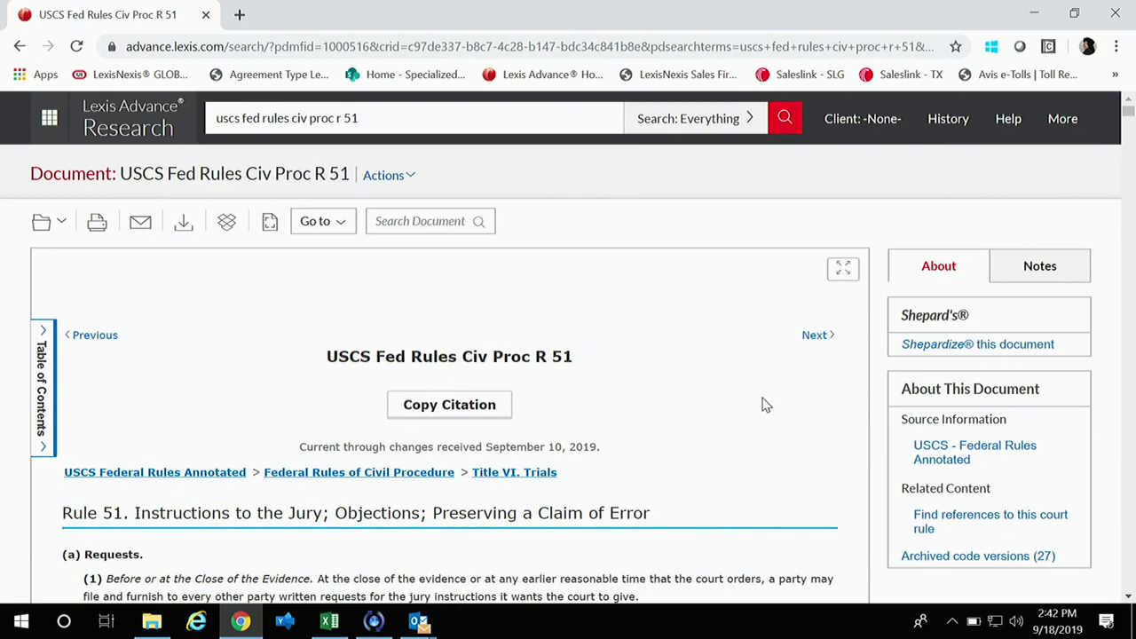
Step: Shepardize USCS Fed Rules Civ Proc R 51, examine the list of subsection reports, and return to the rule
click(959, 346)
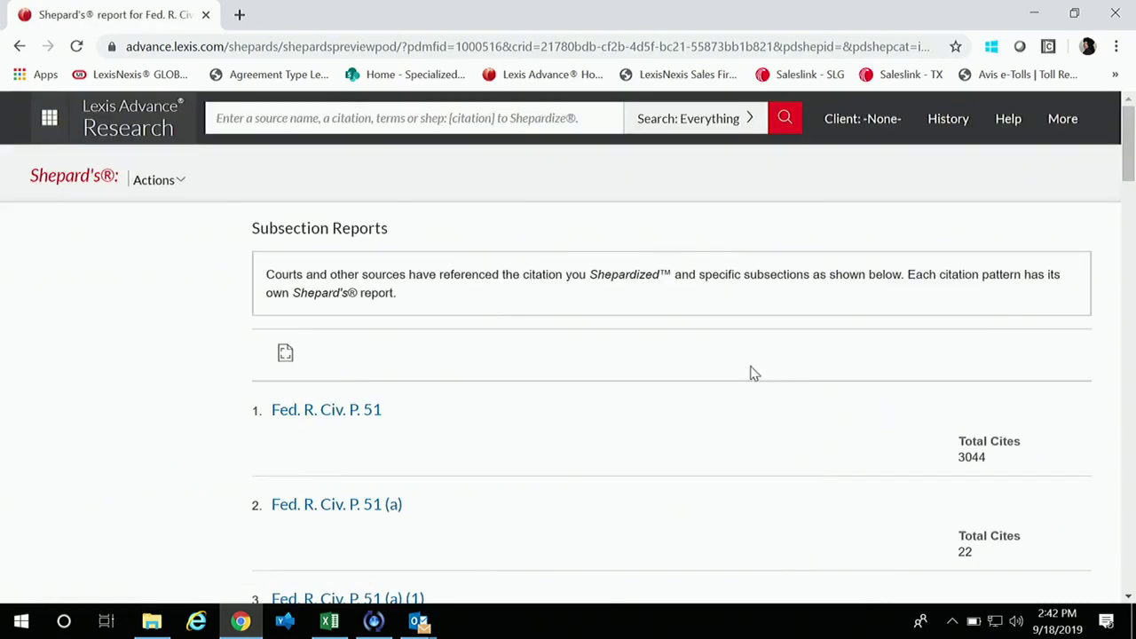
scroll(614, 410, down, 2)
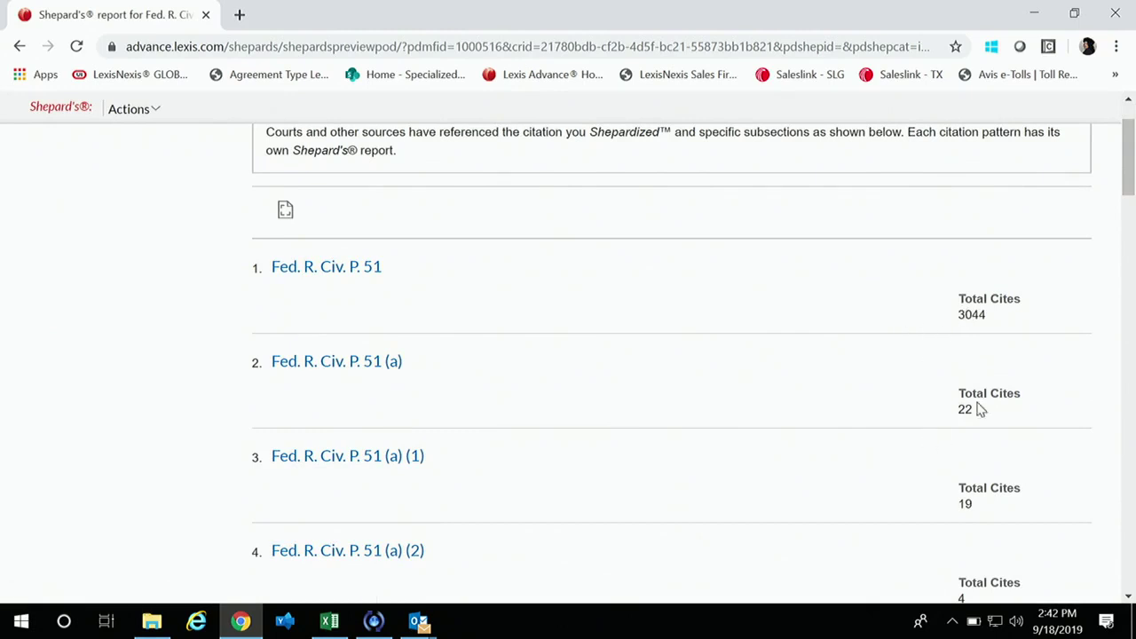
scroll(509, 465, down, 3)
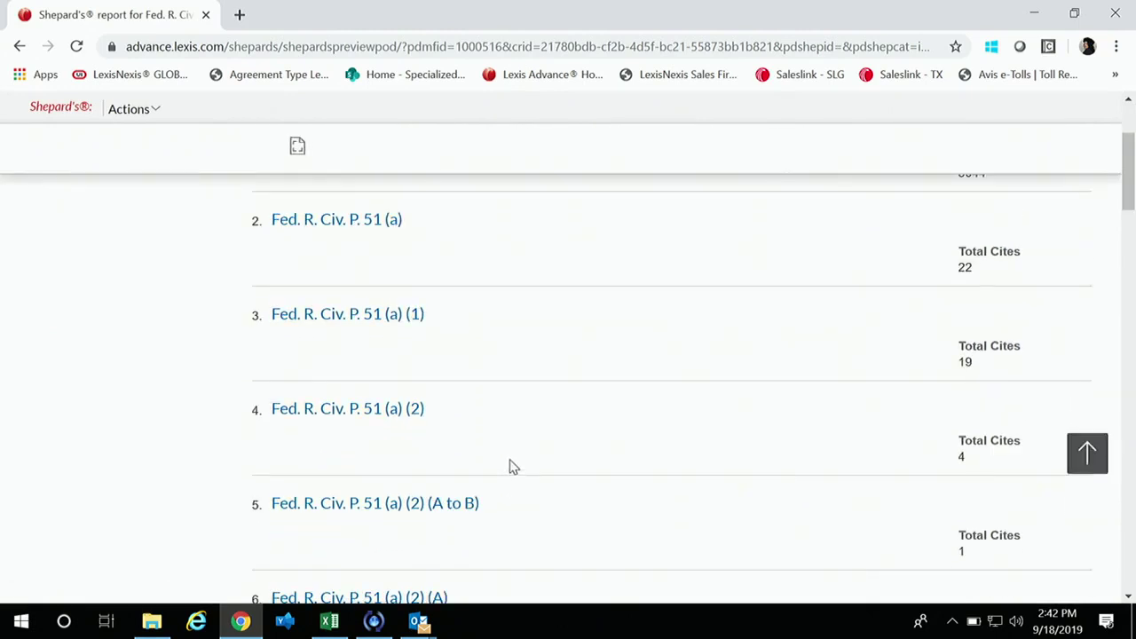
scroll(510, 456, down, 1)
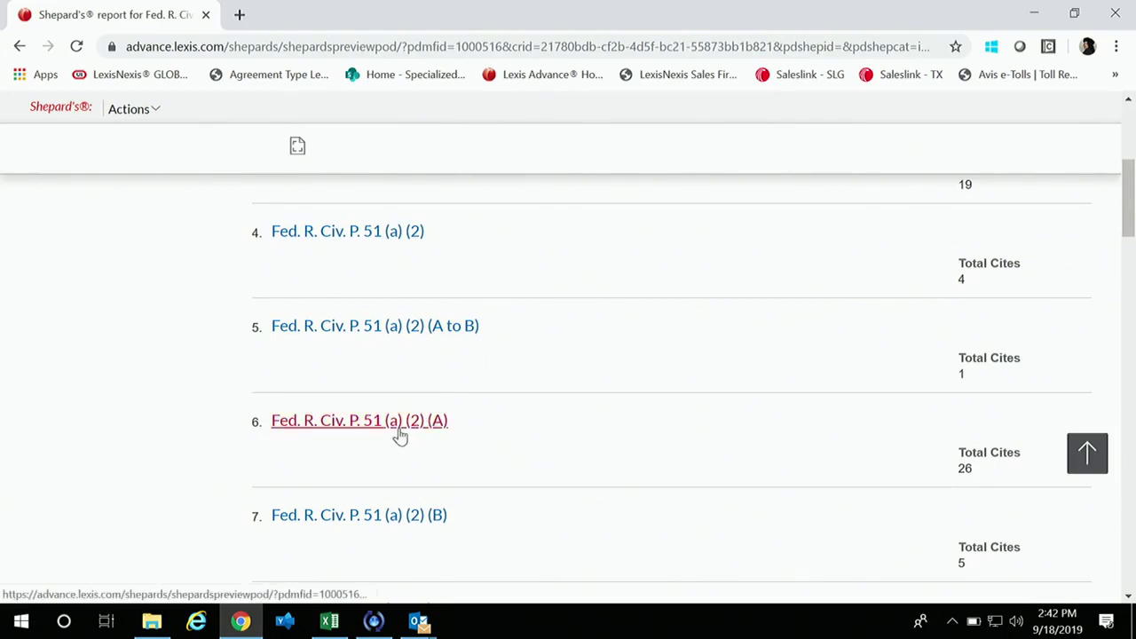
scroll(509, 510, down, 1)
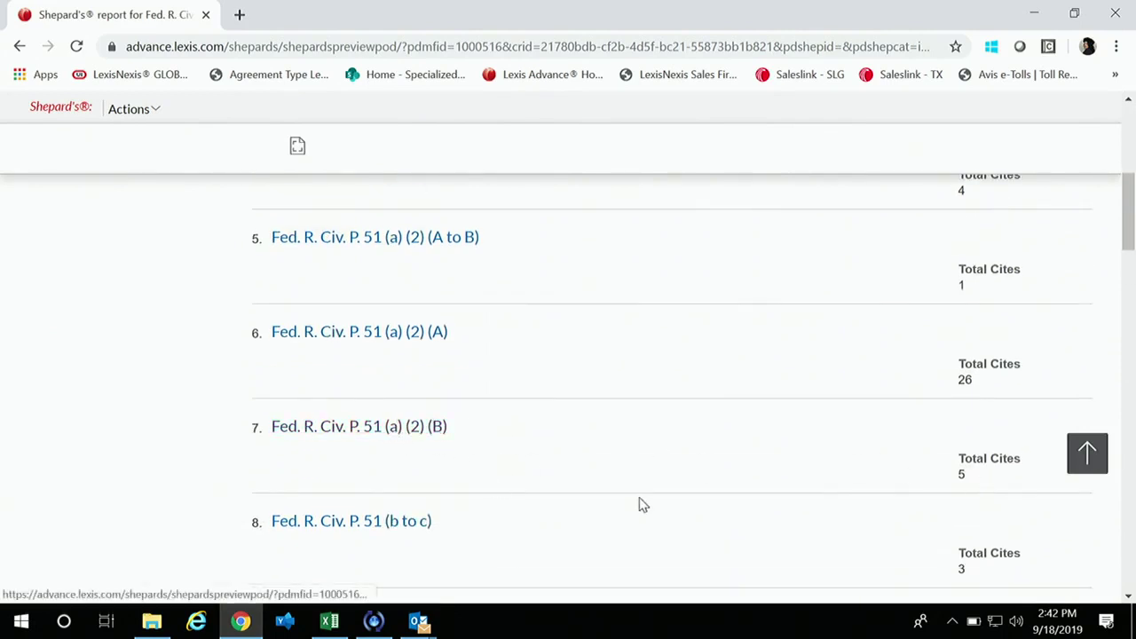
scroll(644, 504, up, 1)
scroll(643, 504, up, 6)
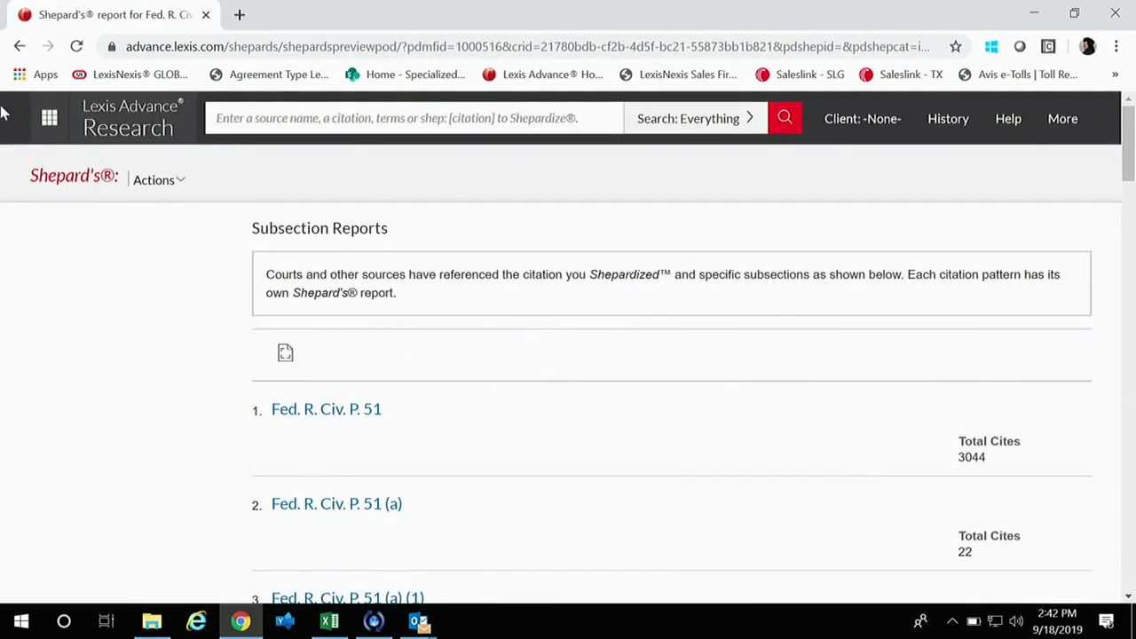
click(20, 47)
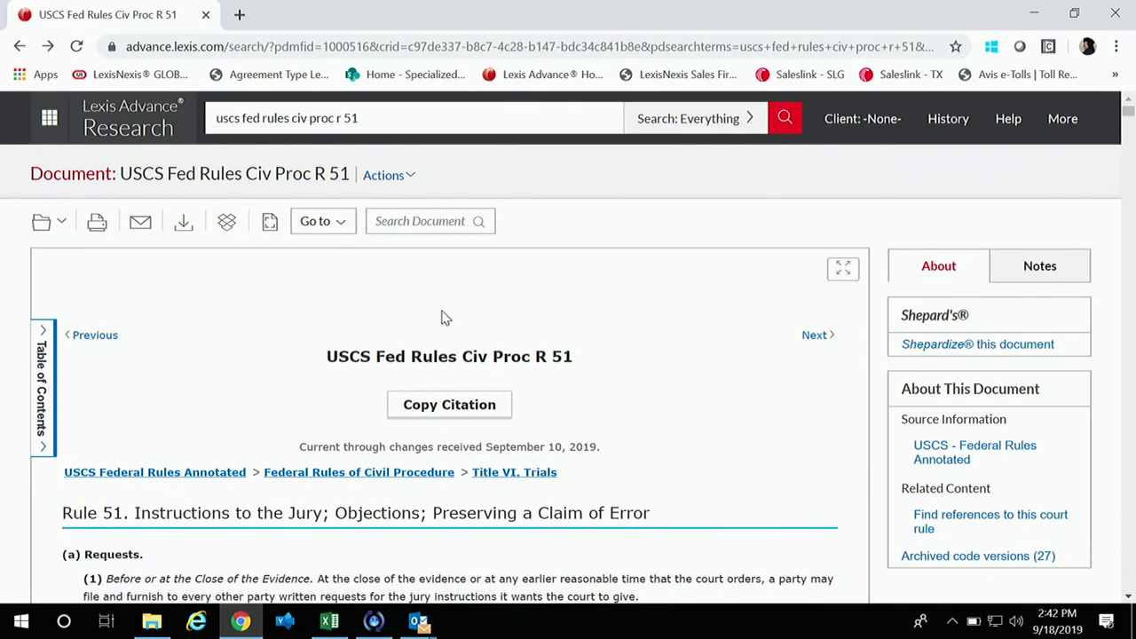
Step: Rerun the recent search "jury instructions" from the research home page and switch its results to the News category
click(133, 119)
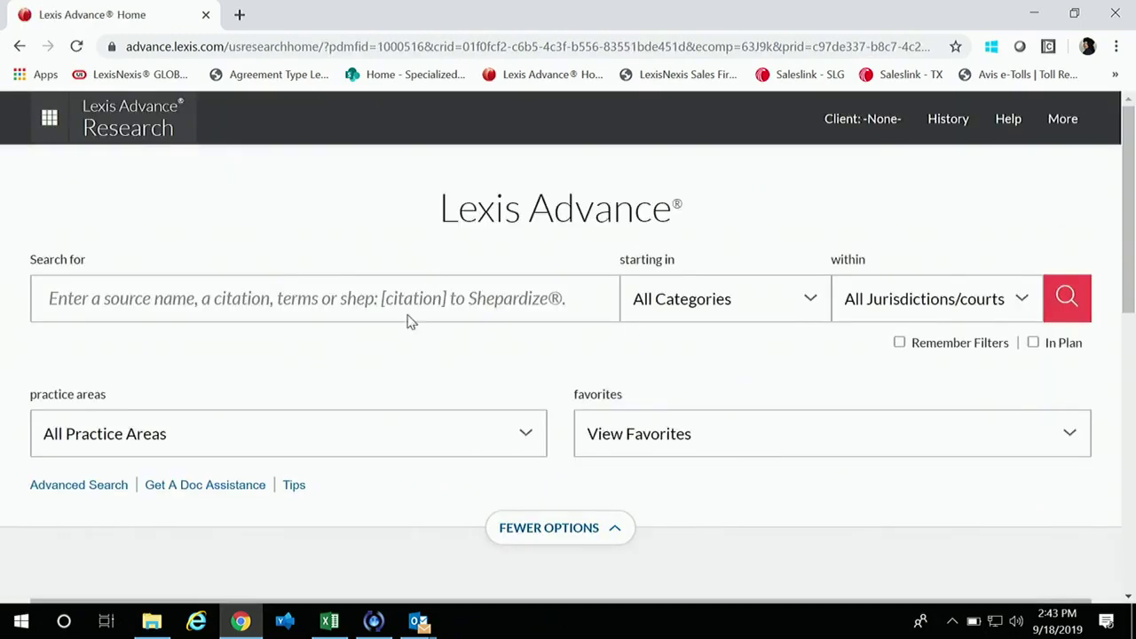
click(312, 302)
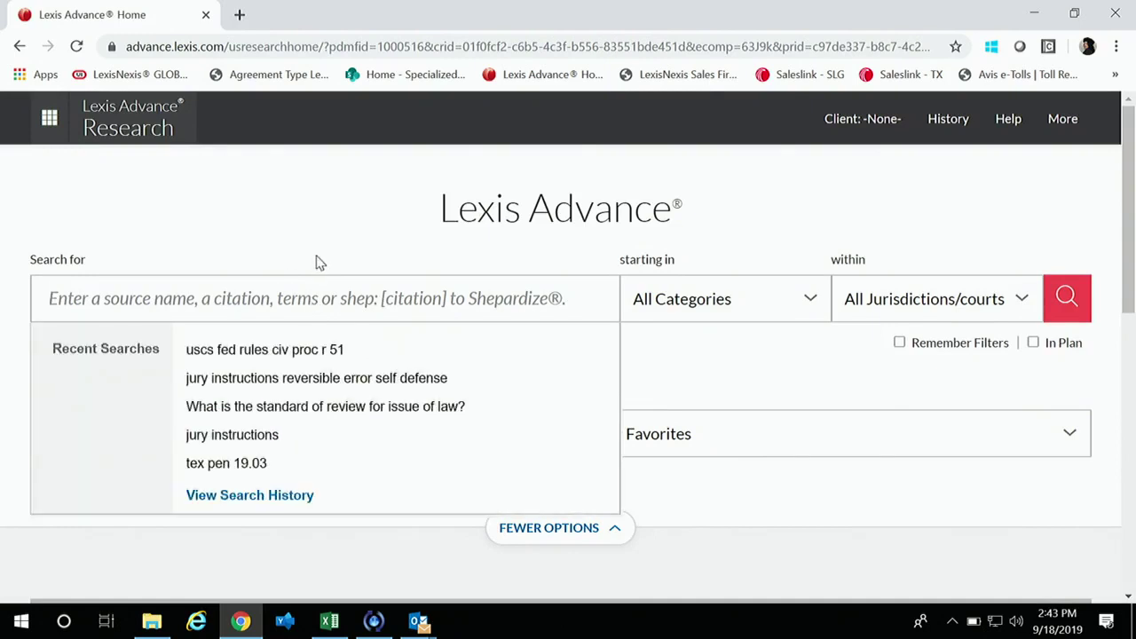
click(258, 434)
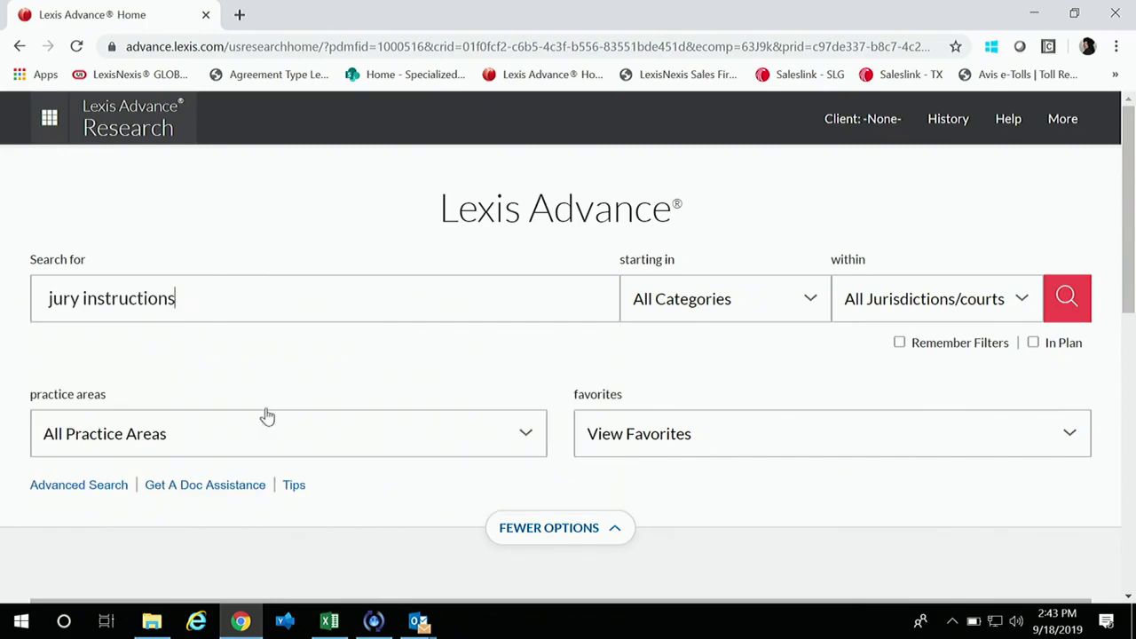
click(1067, 299)
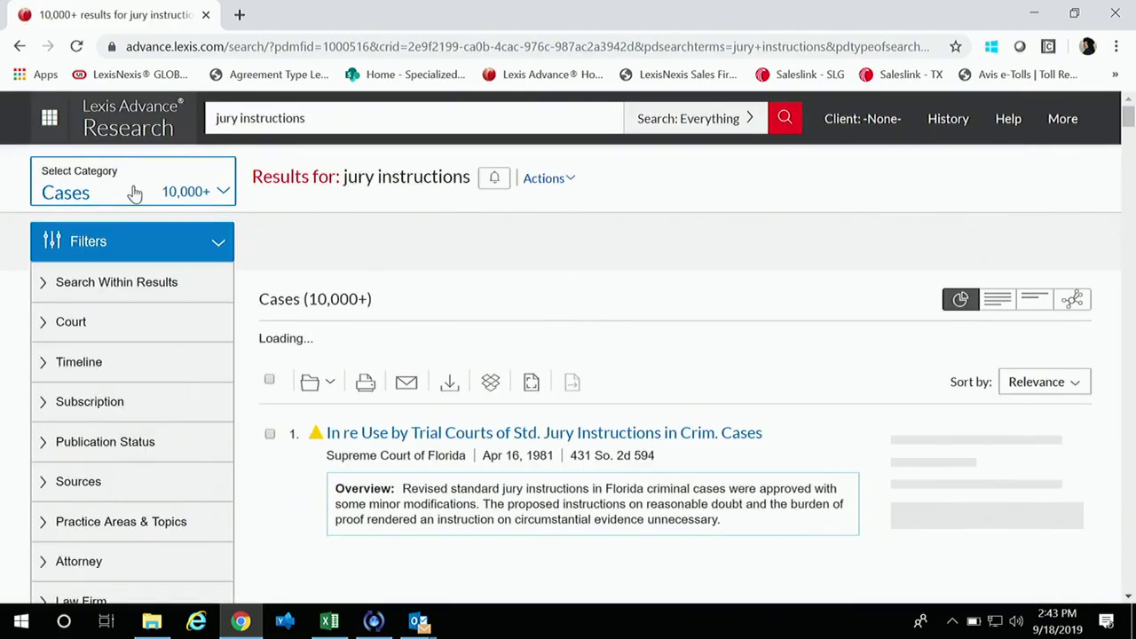
click(133, 192)
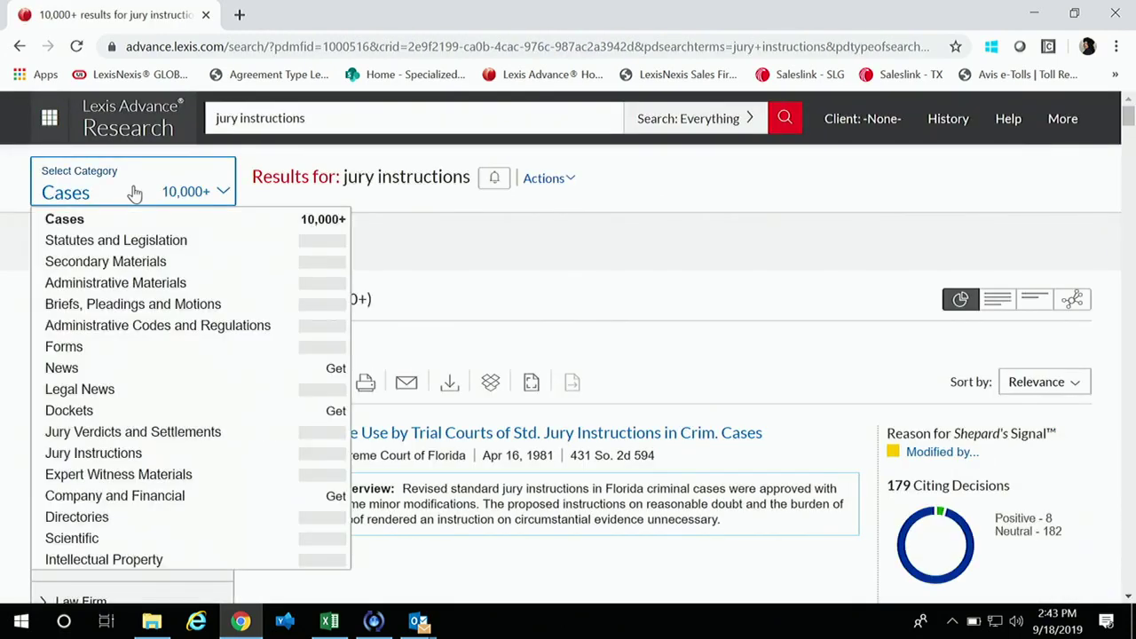
click(92, 373)
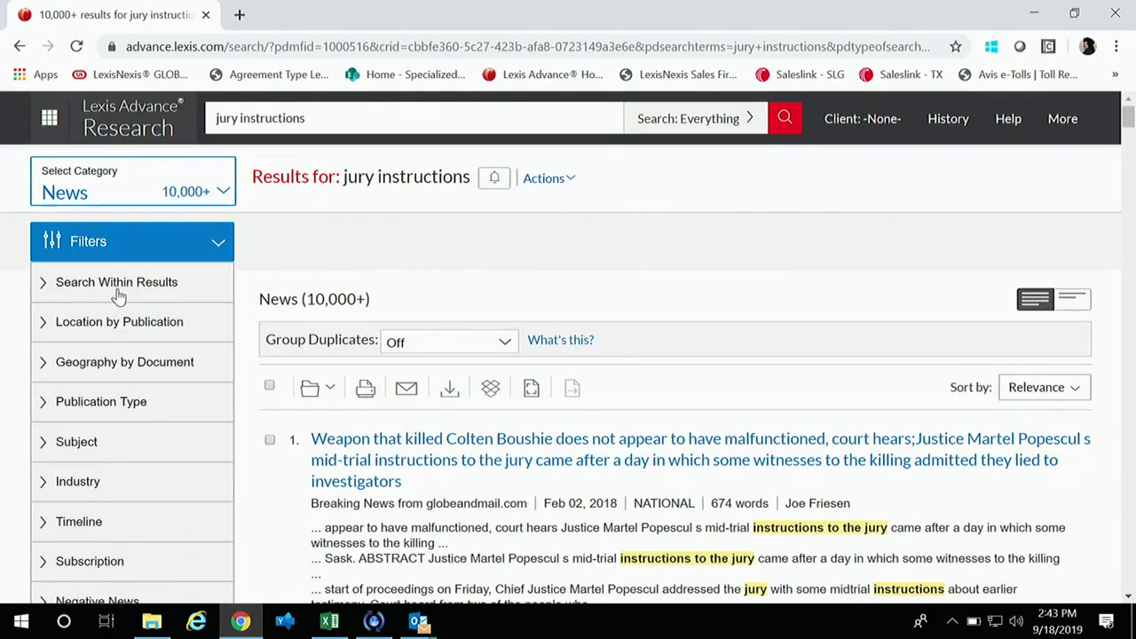
Step: Narrow the "jury instructions" news results to Montana by location of publication
click(113, 333)
scroll(101, 400, down, 1)
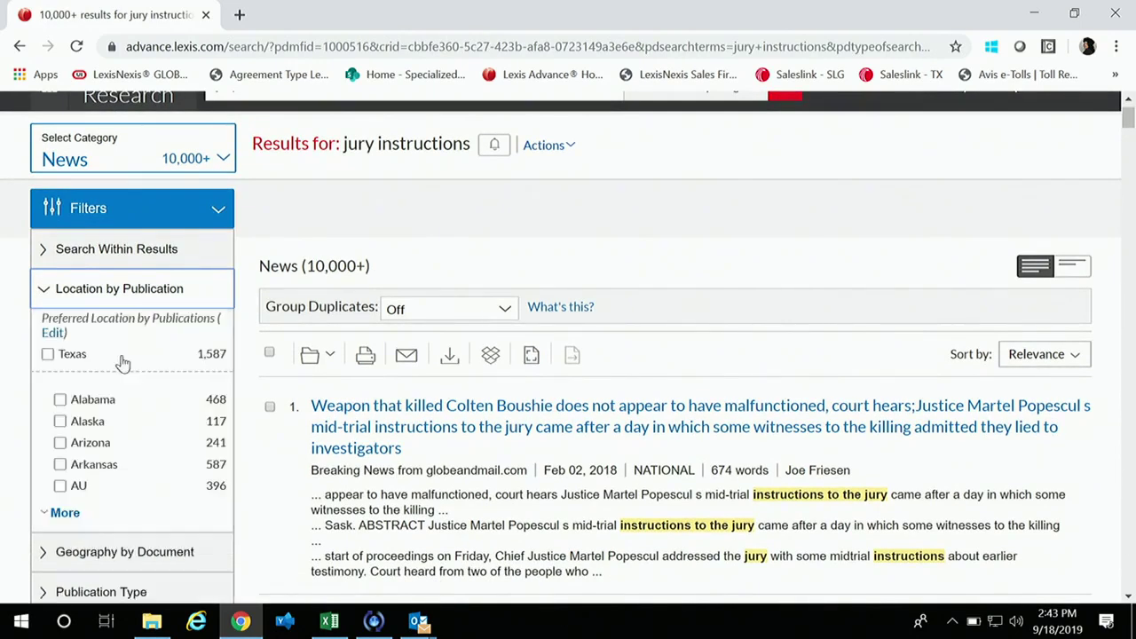
click(64, 513)
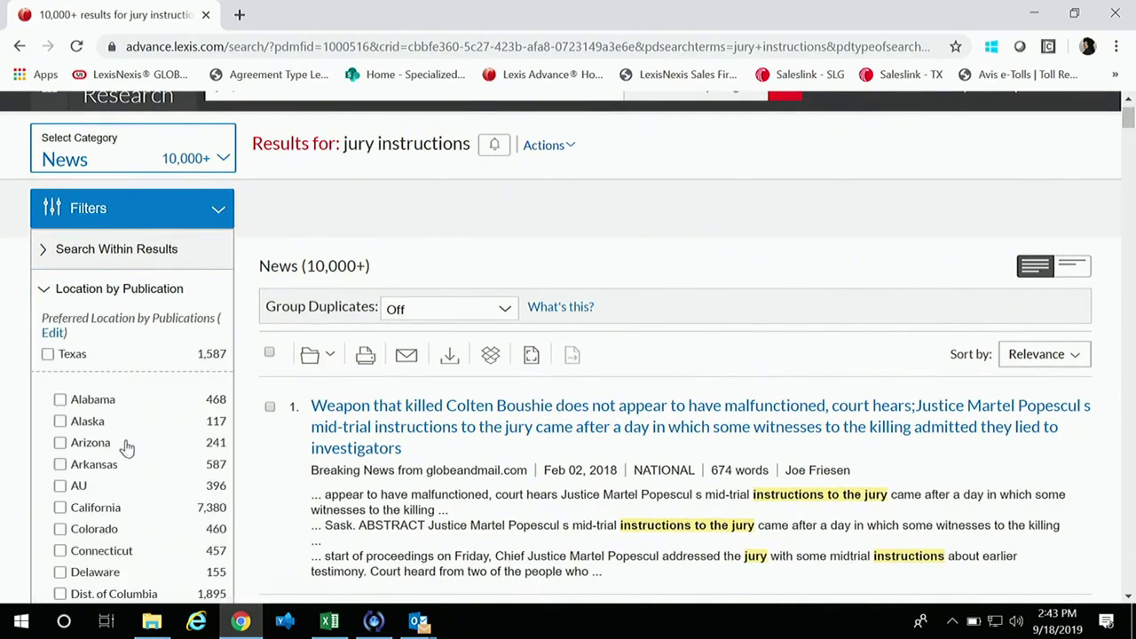
scroll(127, 448, down, 6)
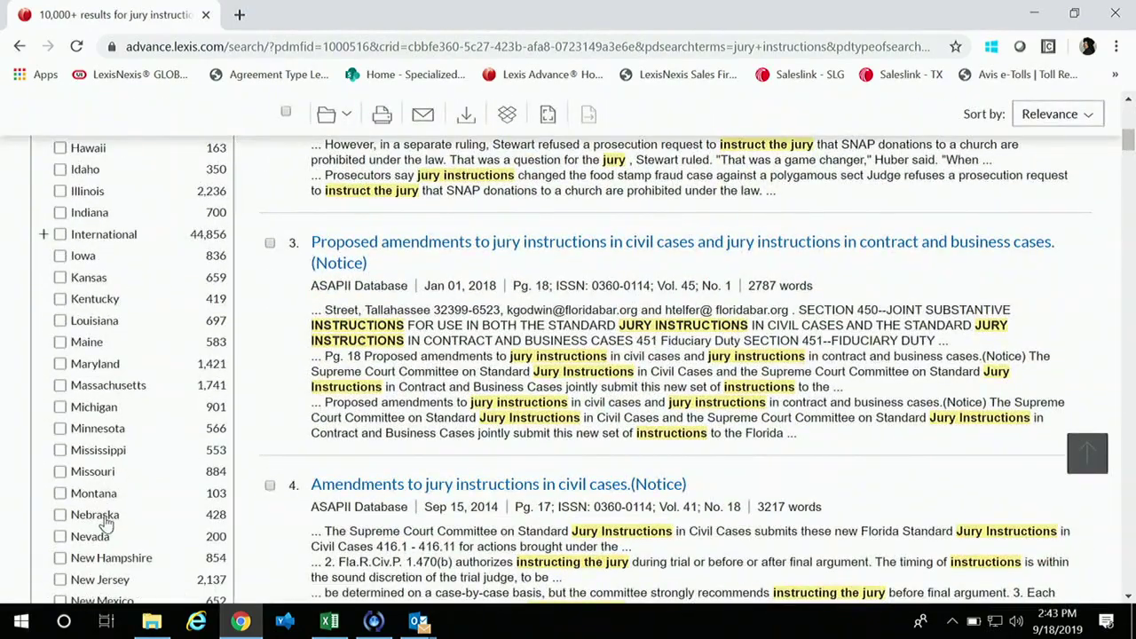
click(93, 495)
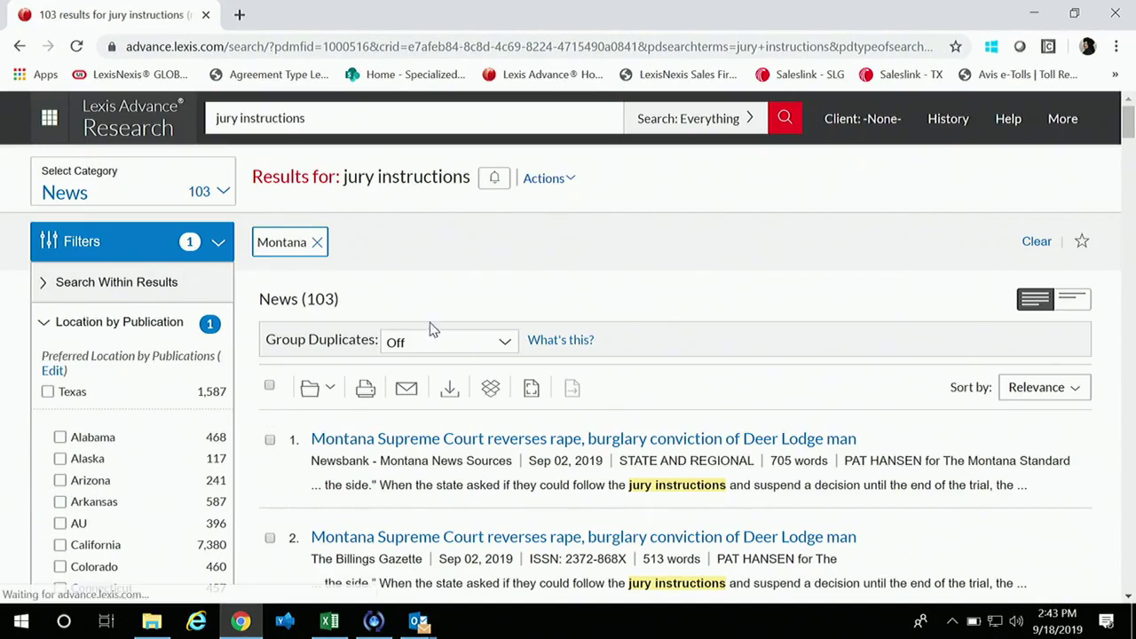
Step: Start a search alert for the Montana news results, review its monitored content categories, and cancel it
click(497, 179)
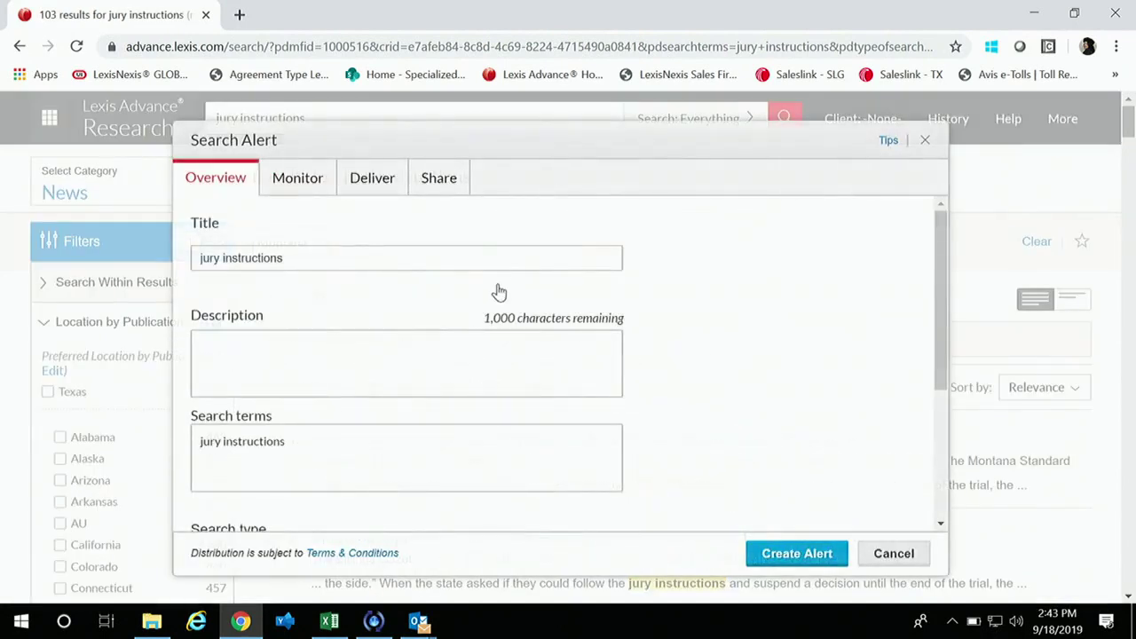
click(299, 190)
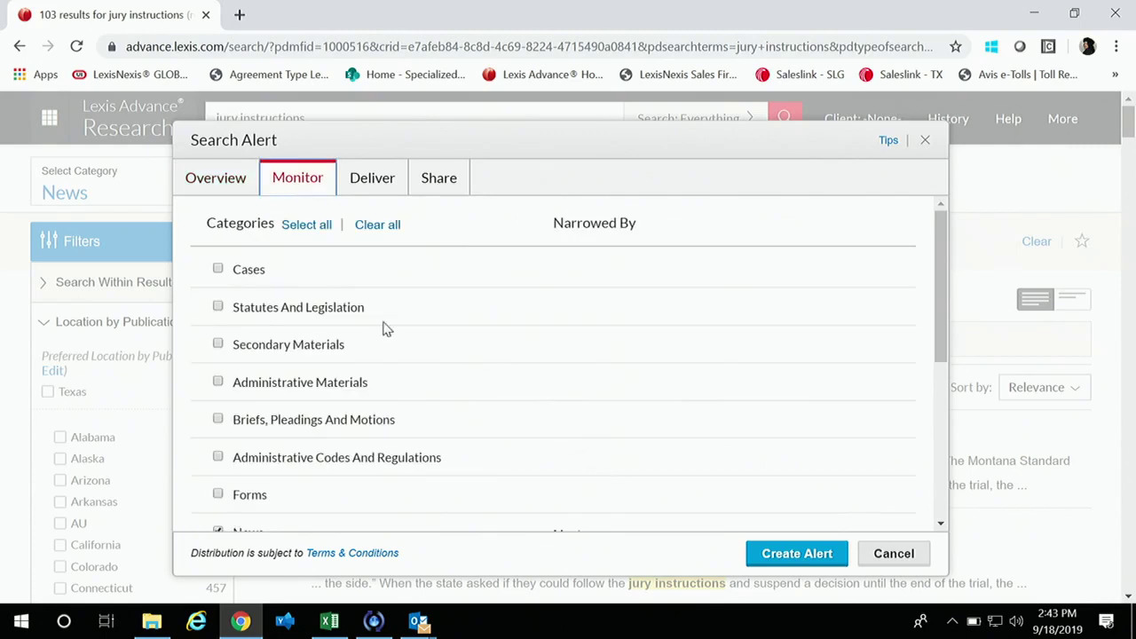
scroll(572, 238, down, 2)
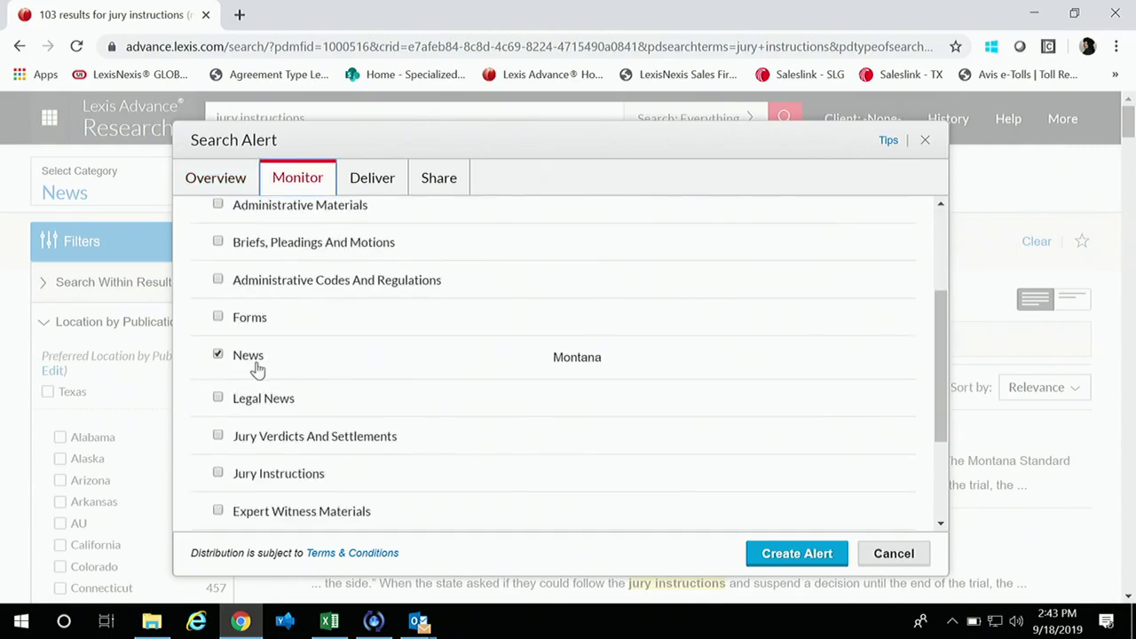
scroll(536, 364, up, 2)
scroll(531, 355, down, 1)
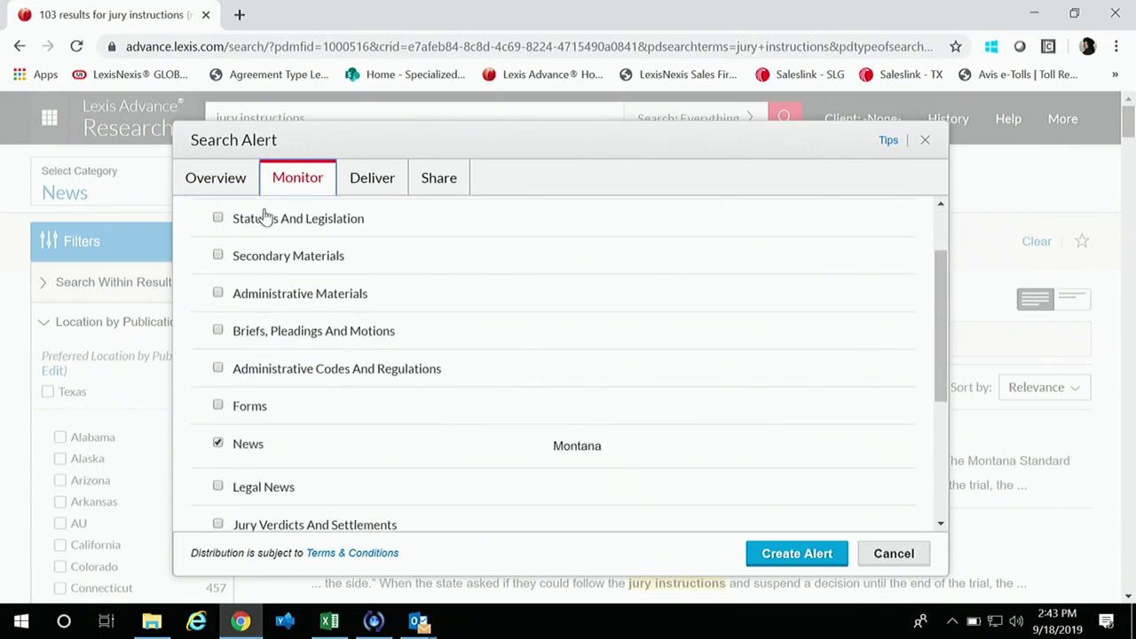
scroll(454, 490, down, 2)
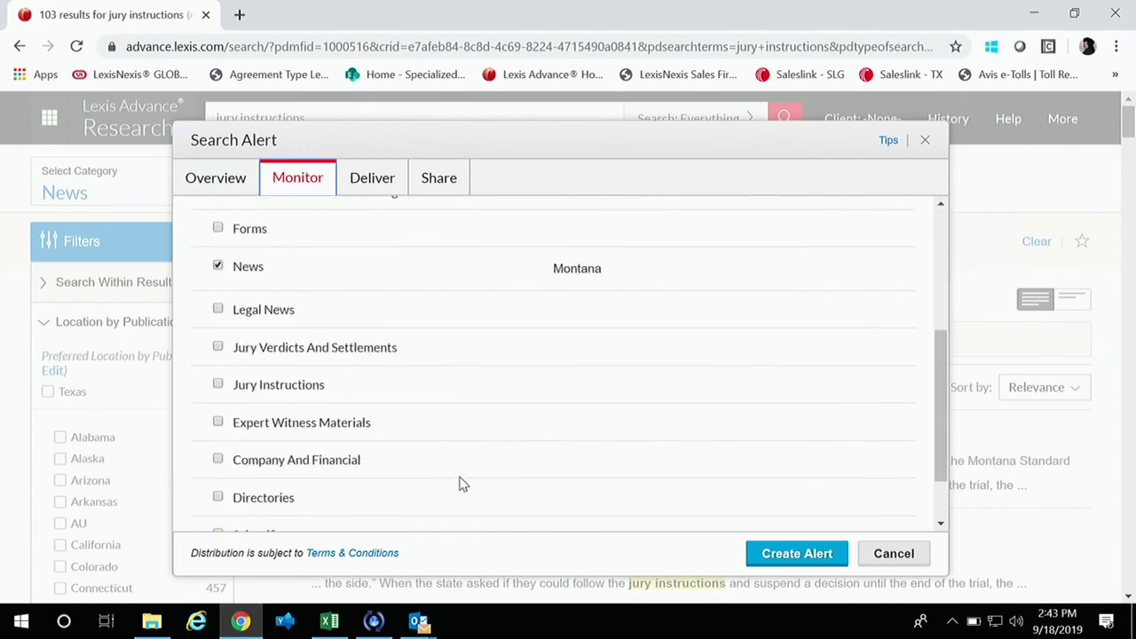
scroll(472, 476, up, 2)
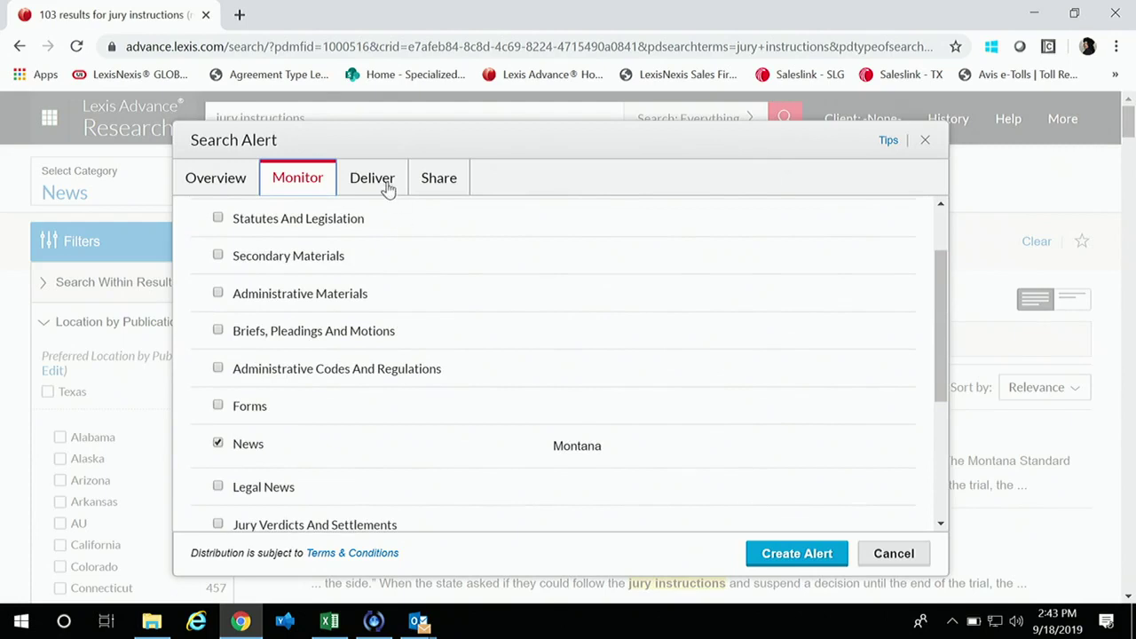
click(919, 556)
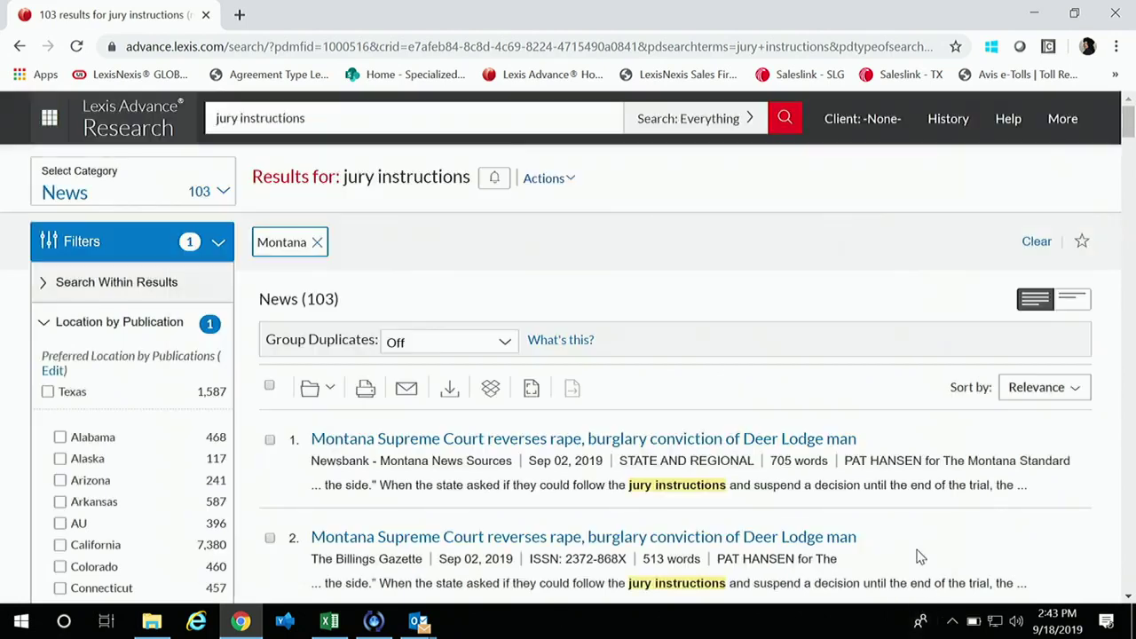
Step: Open the full research history from the research home page and review its date, type and client filters
click(141, 122)
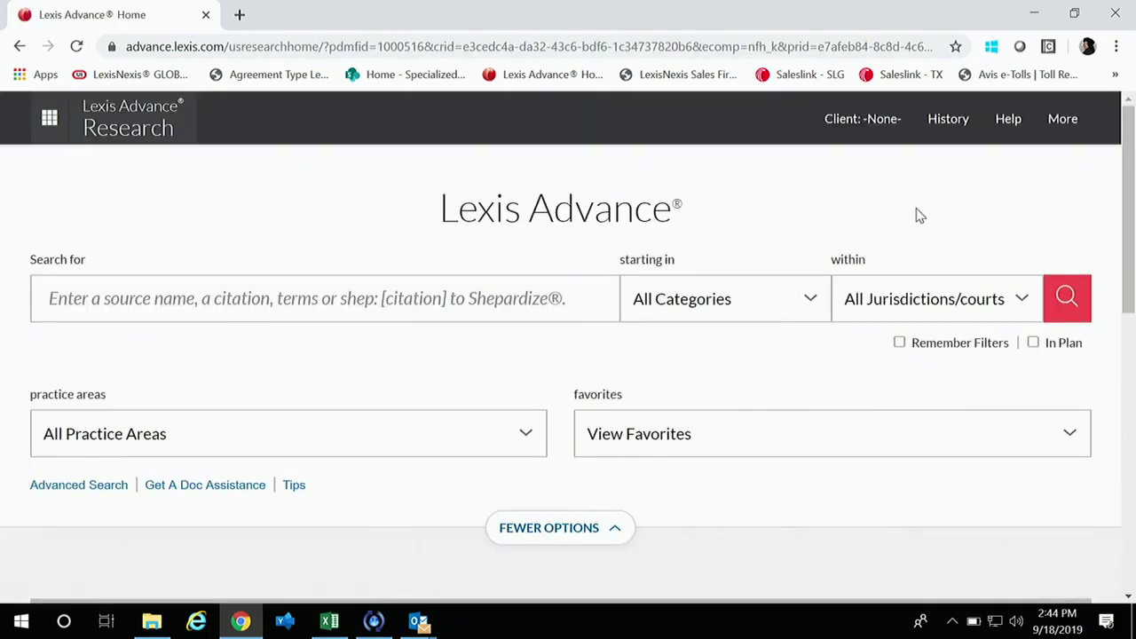
click(957, 123)
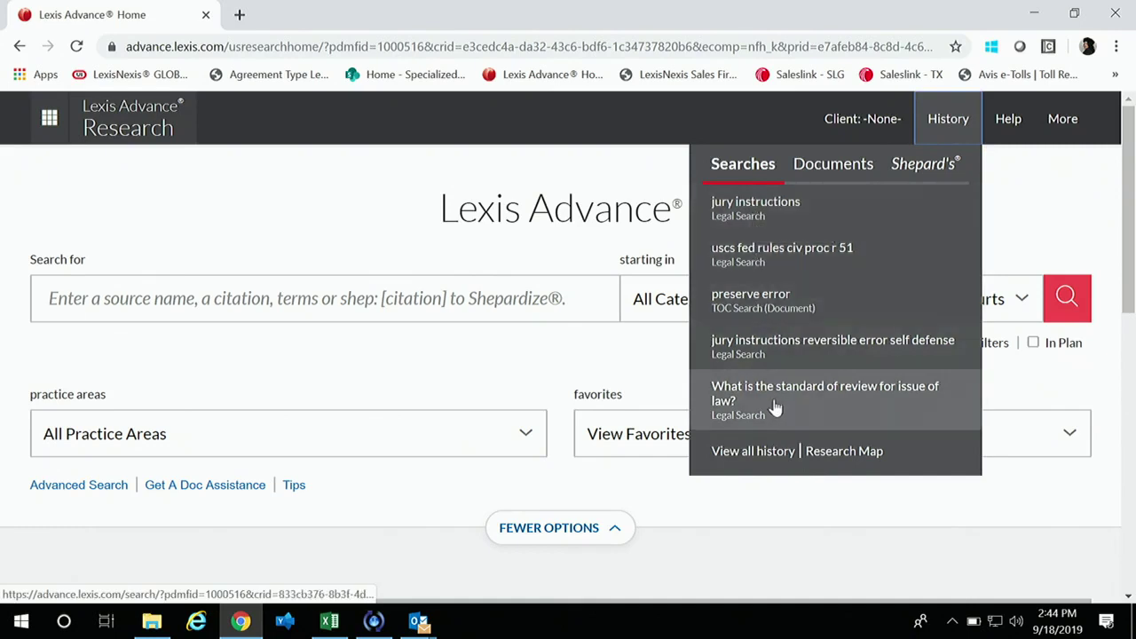
click(749, 452)
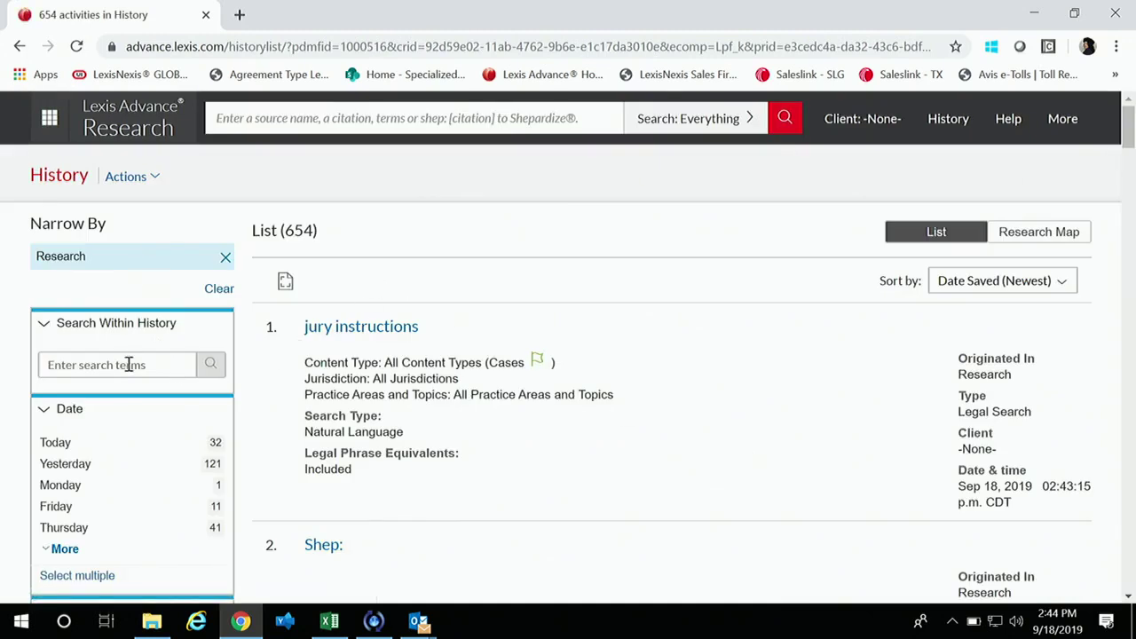
scroll(132, 364, down, 1)
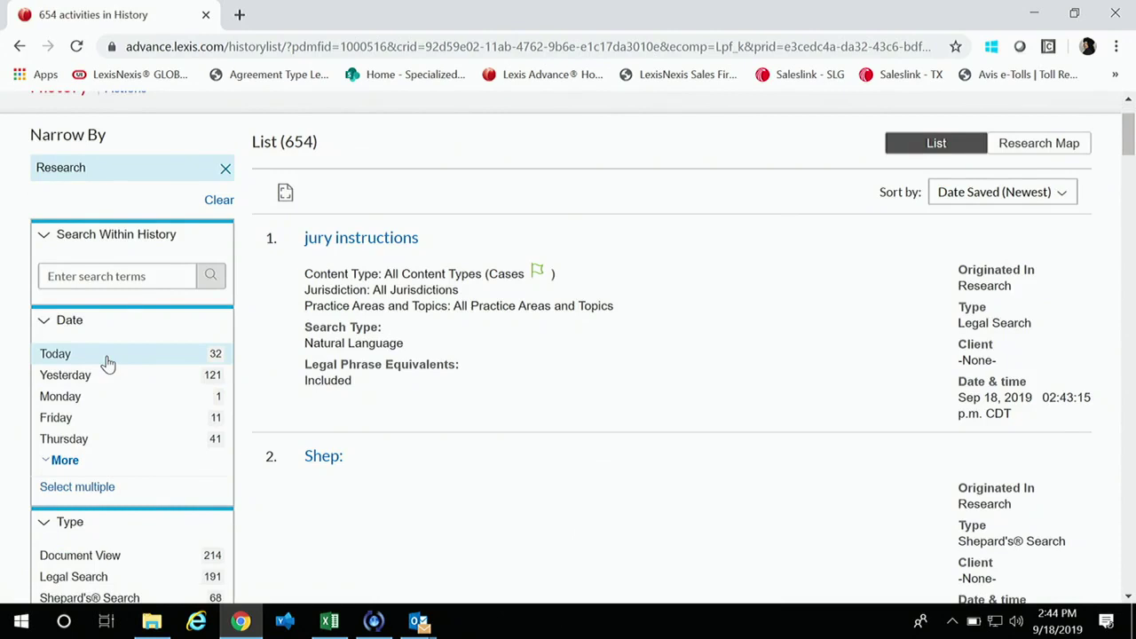
scroll(133, 434, down, 1)
scroll(142, 499, down, 1)
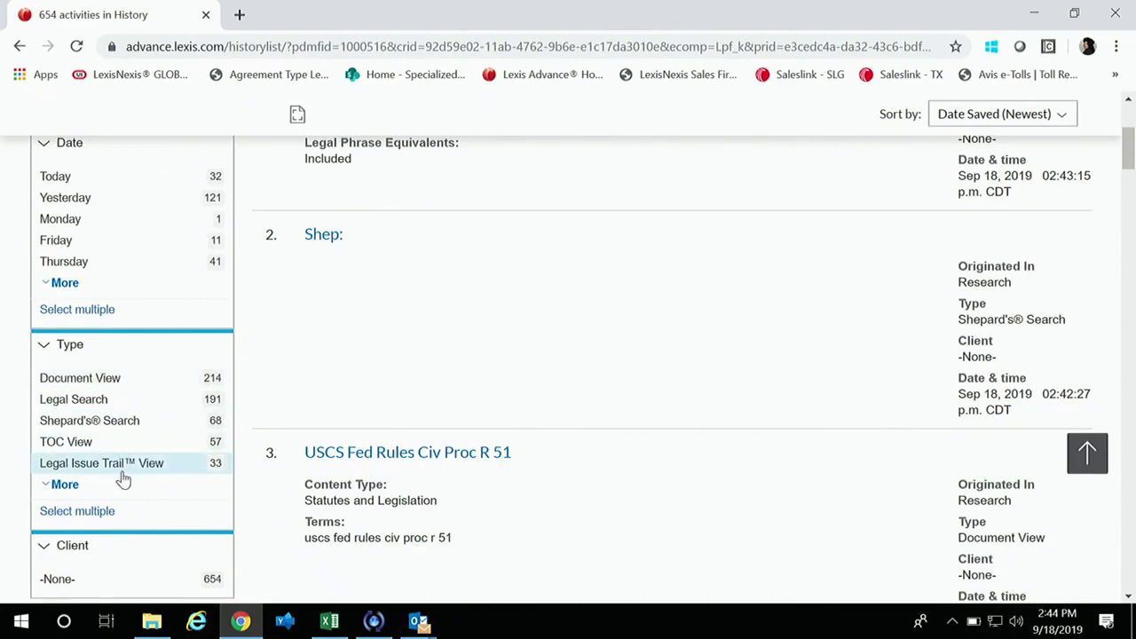
scroll(141, 479, down, 1)
scroll(141, 479, up, 4)
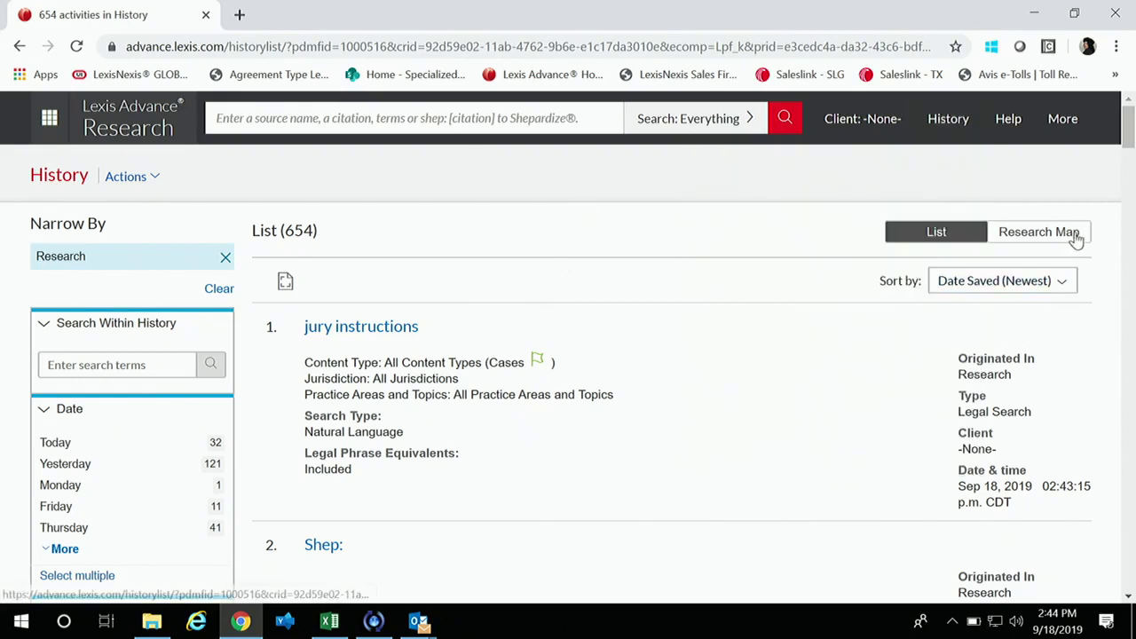
Step: Show the history as a Research Map and view the Montana filter's actions in the "jury instructions reversible error self defense" trail
mouse_move(949, 123)
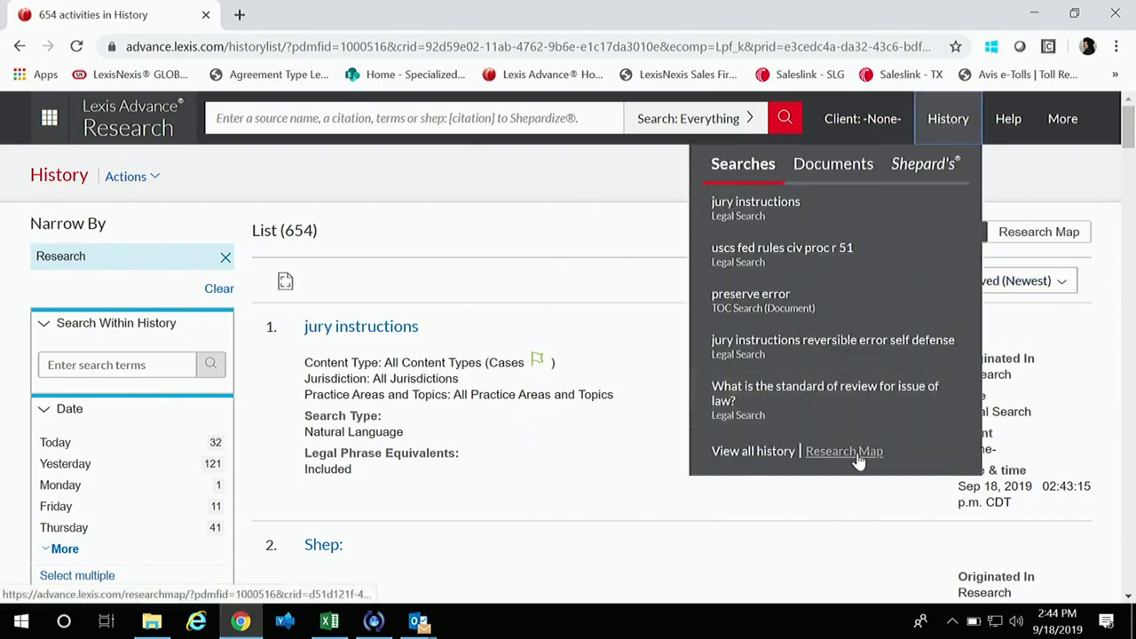
click(1062, 237)
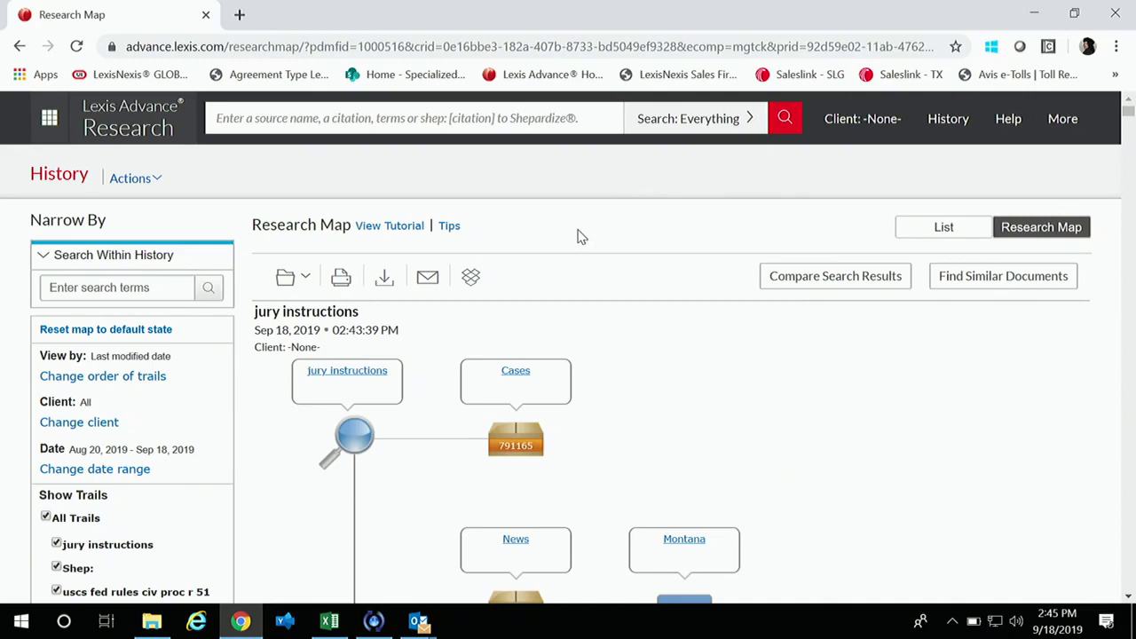
scroll(577, 236, down, 1)
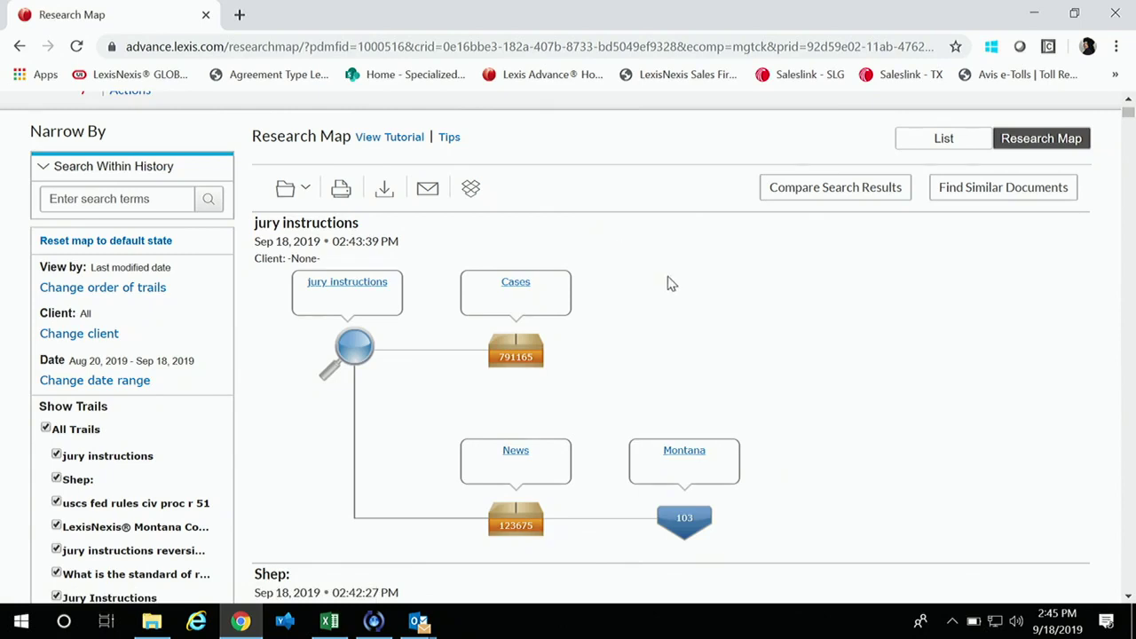
scroll(778, 322, down, 2)
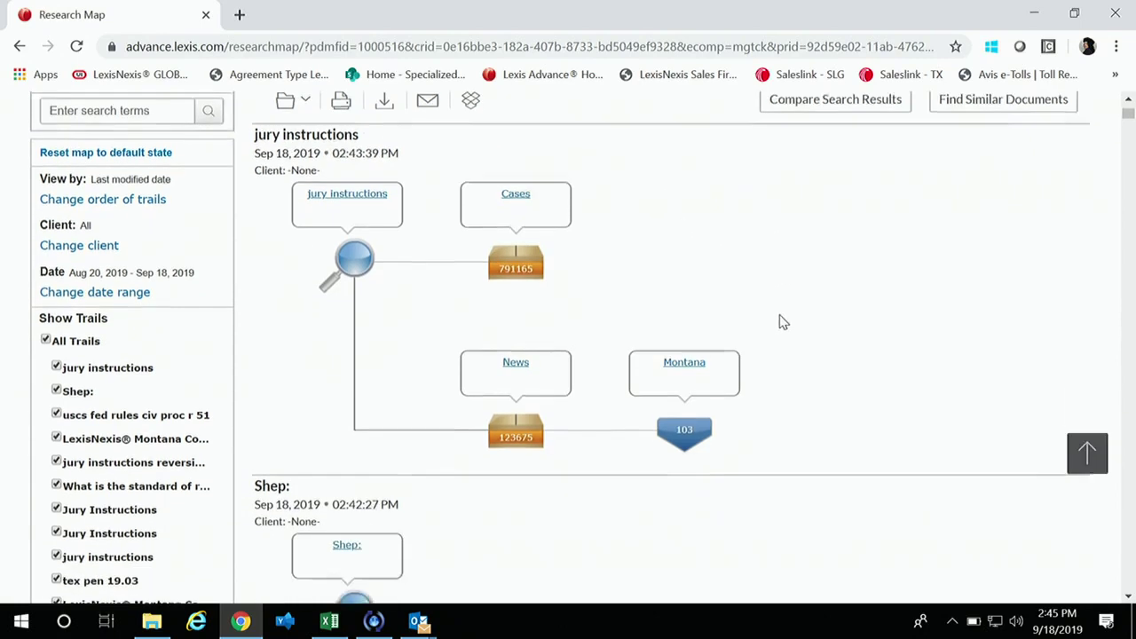
scroll(859, 346, down, 1)
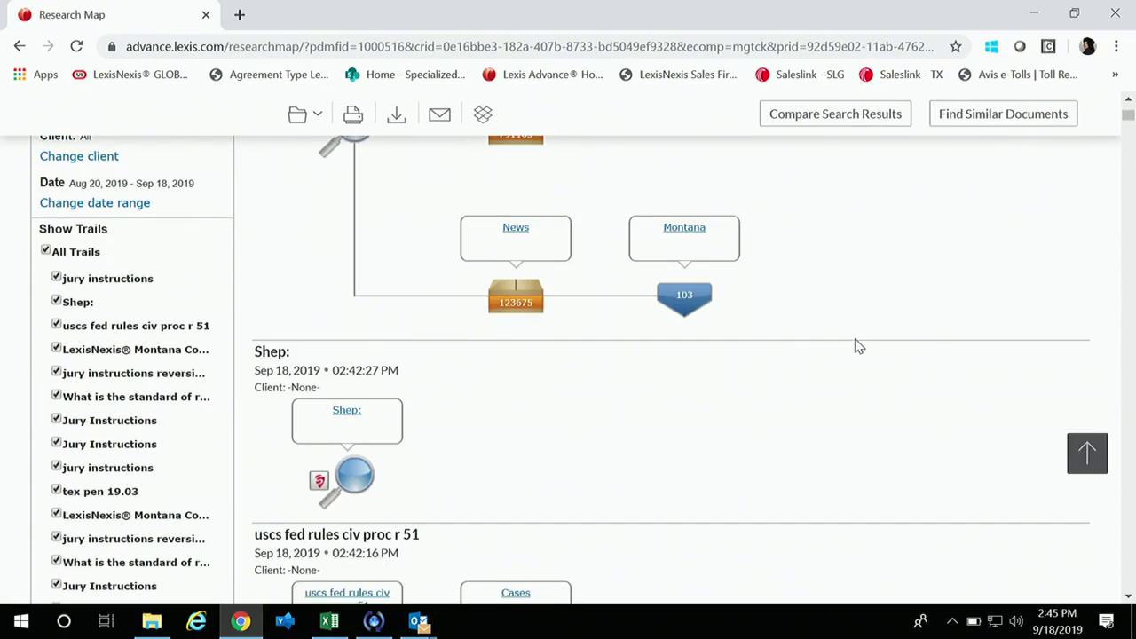
scroll(856, 343, down, 6)
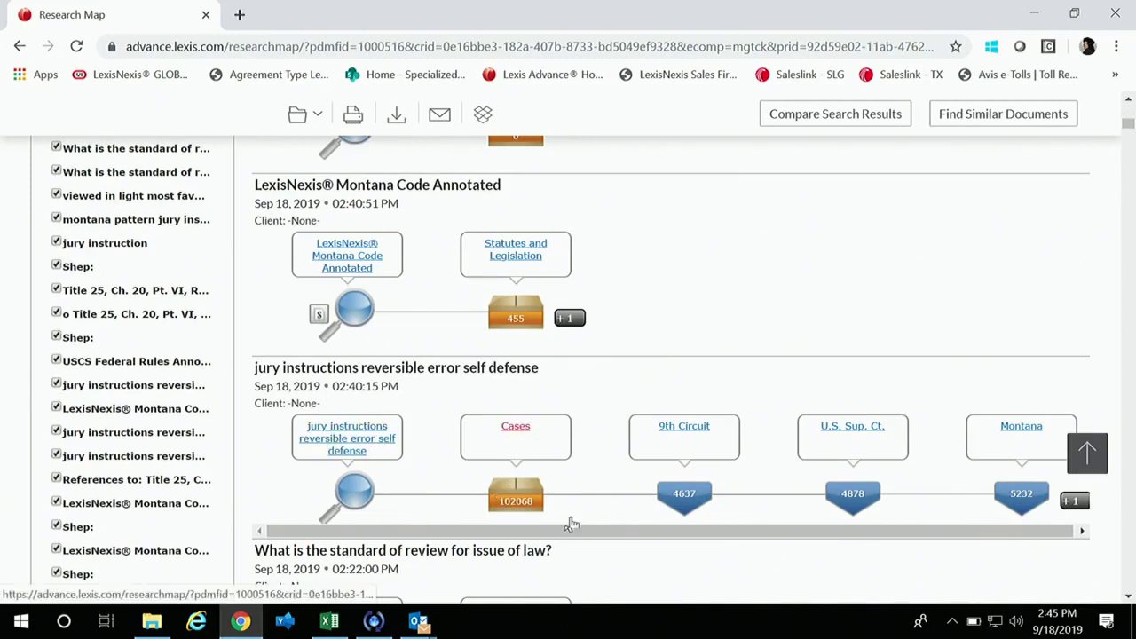
drag(837, 531, 890, 538)
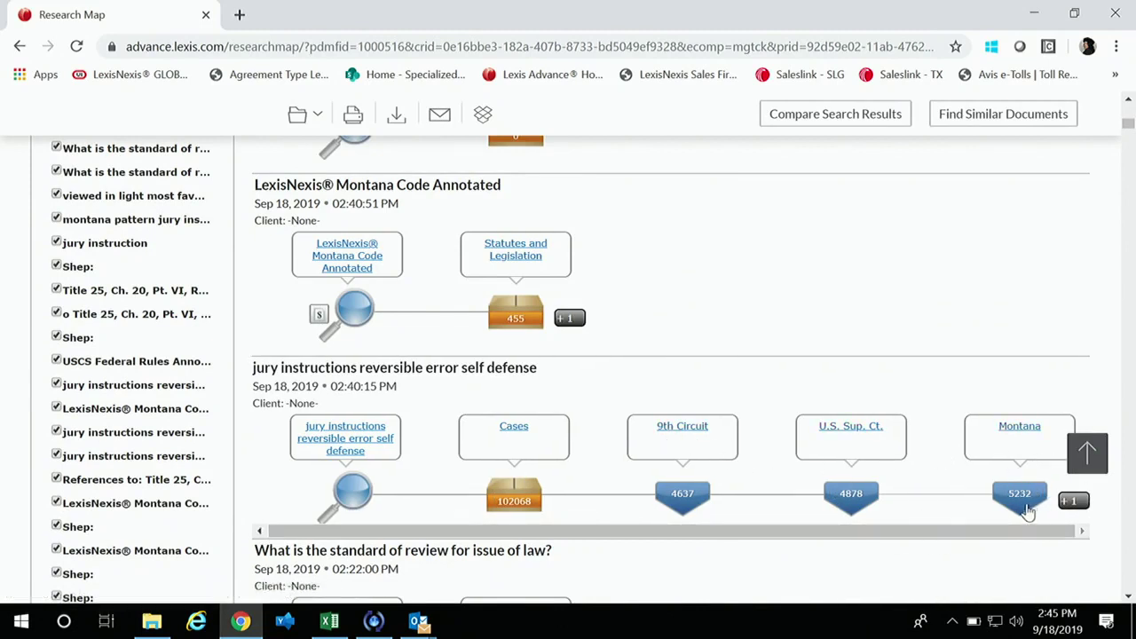
mouse_move(1031, 506)
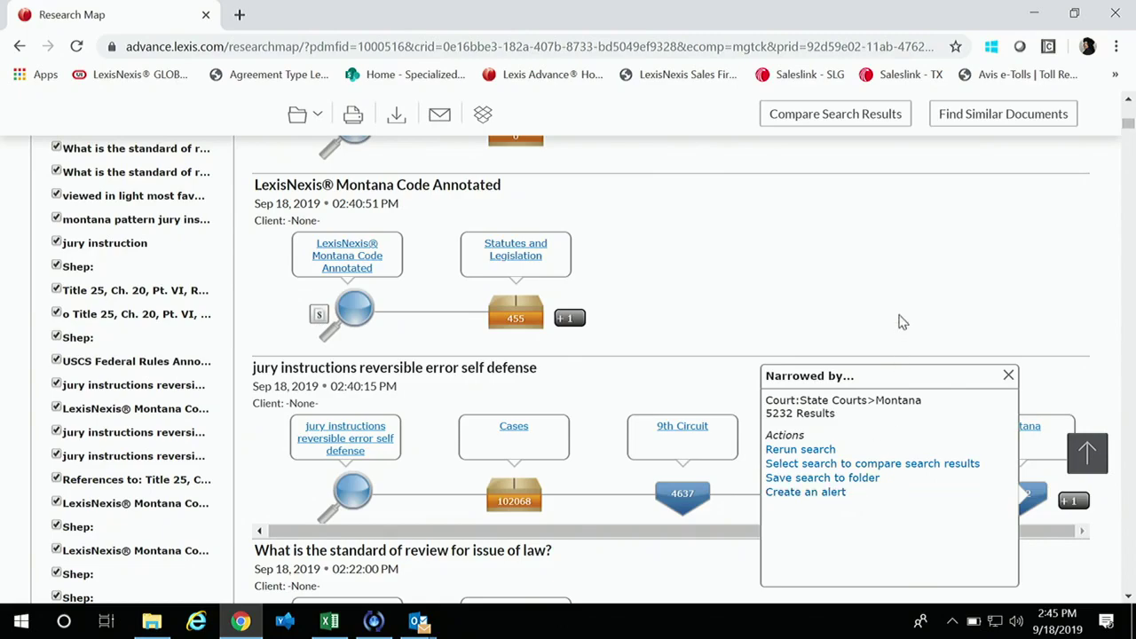
Step: View the available actions for the "self defense" filter in the 02:17:30 PM "Jury Instructions" trail, and return to the start of the map
scroll(865, 438, down, 5)
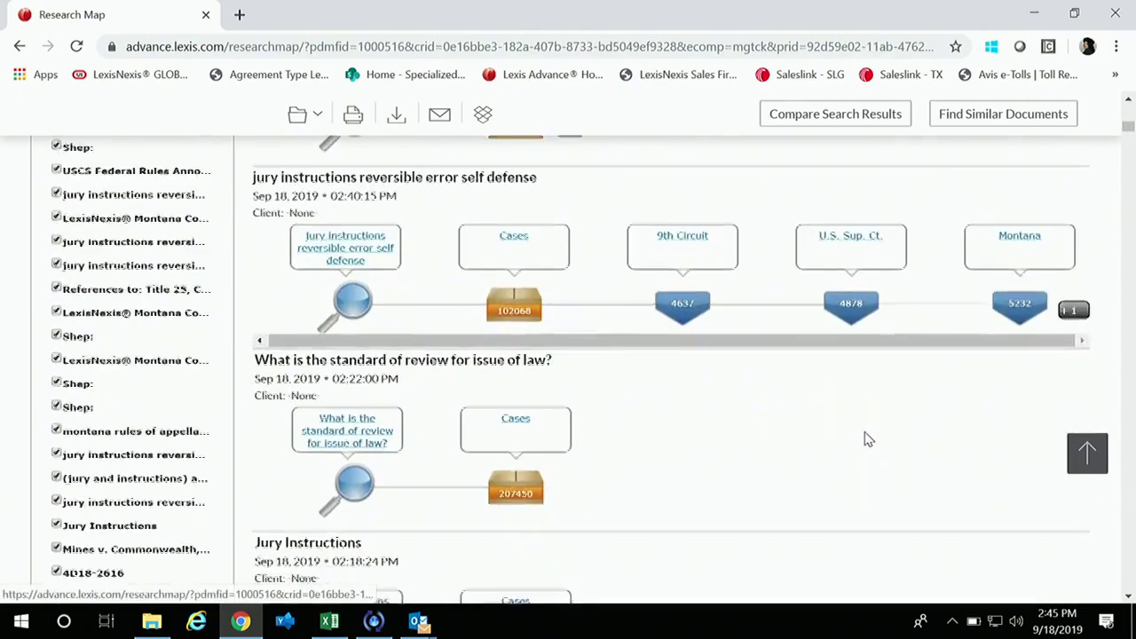
scroll(865, 438, down, 2)
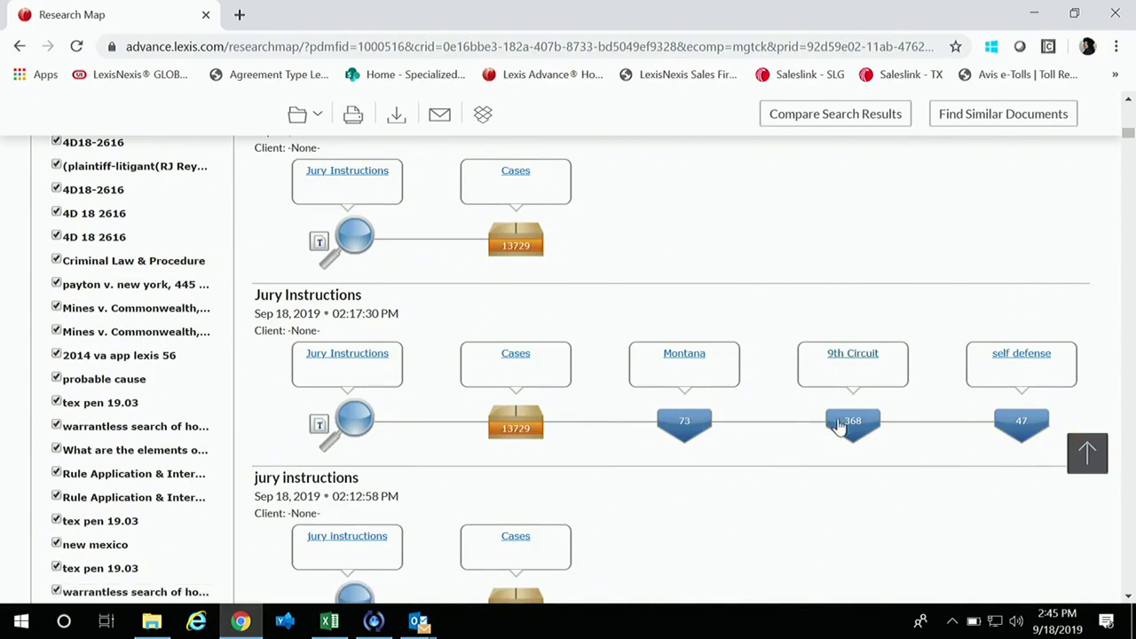
click(1022, 424)
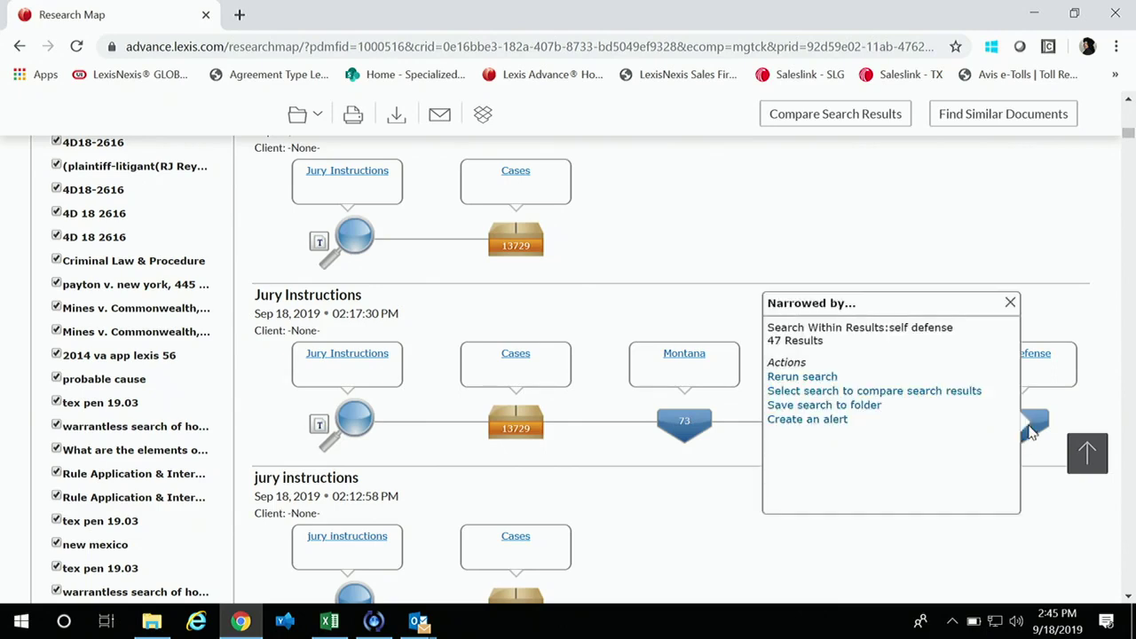
click(708, 456)
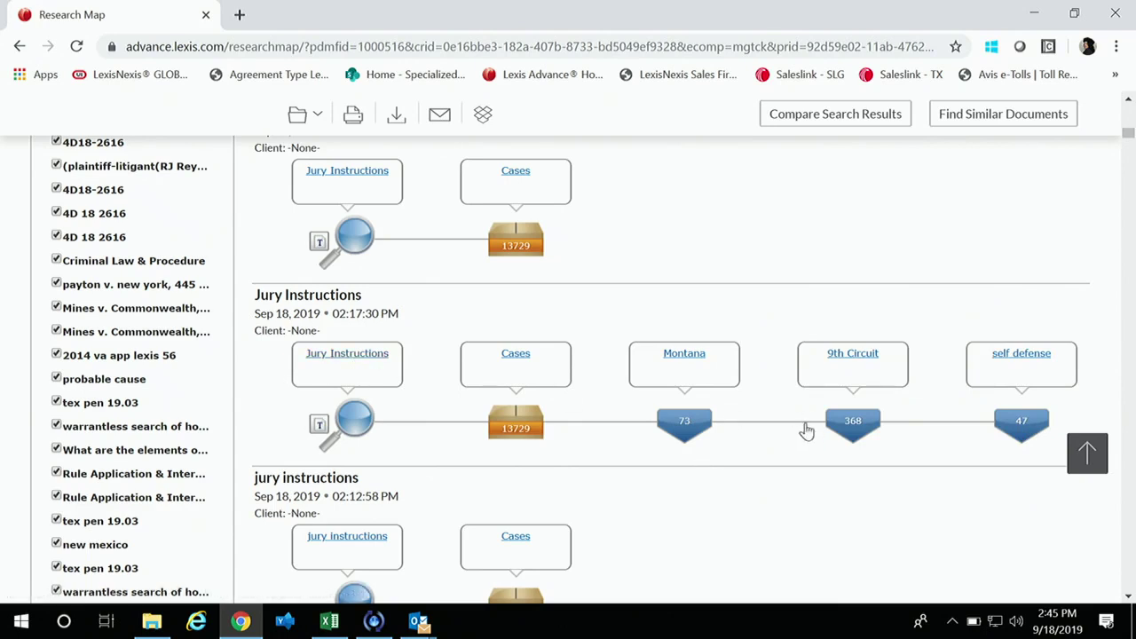
scroll(923, 492, down, 1)
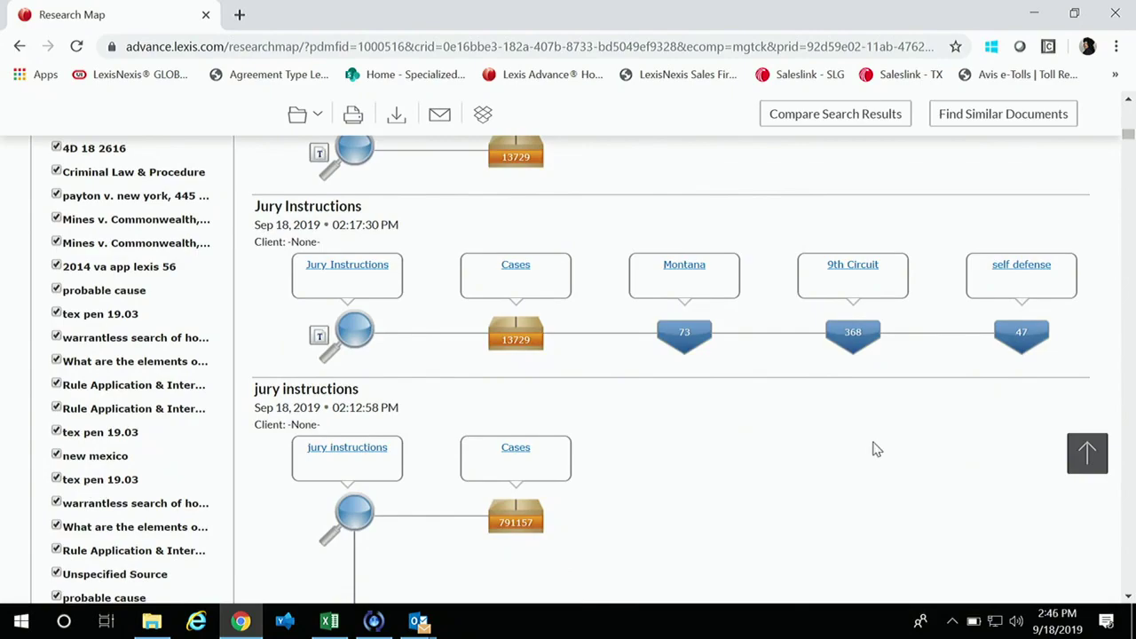
scroll(874, 448, up, 20)
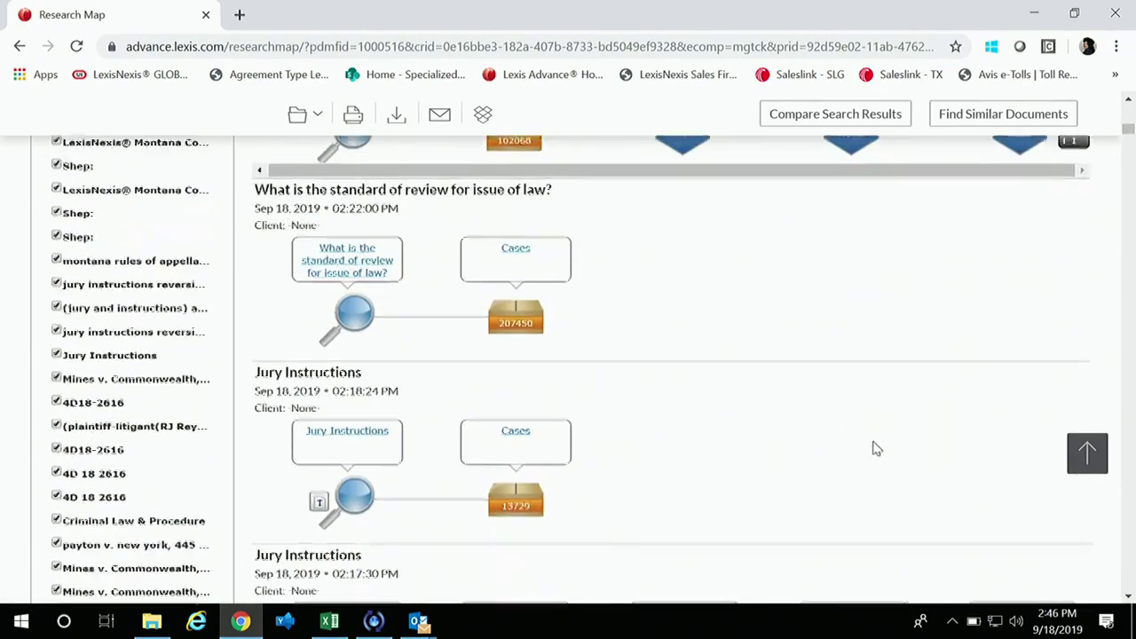
scroll(865, 449, up, 1)
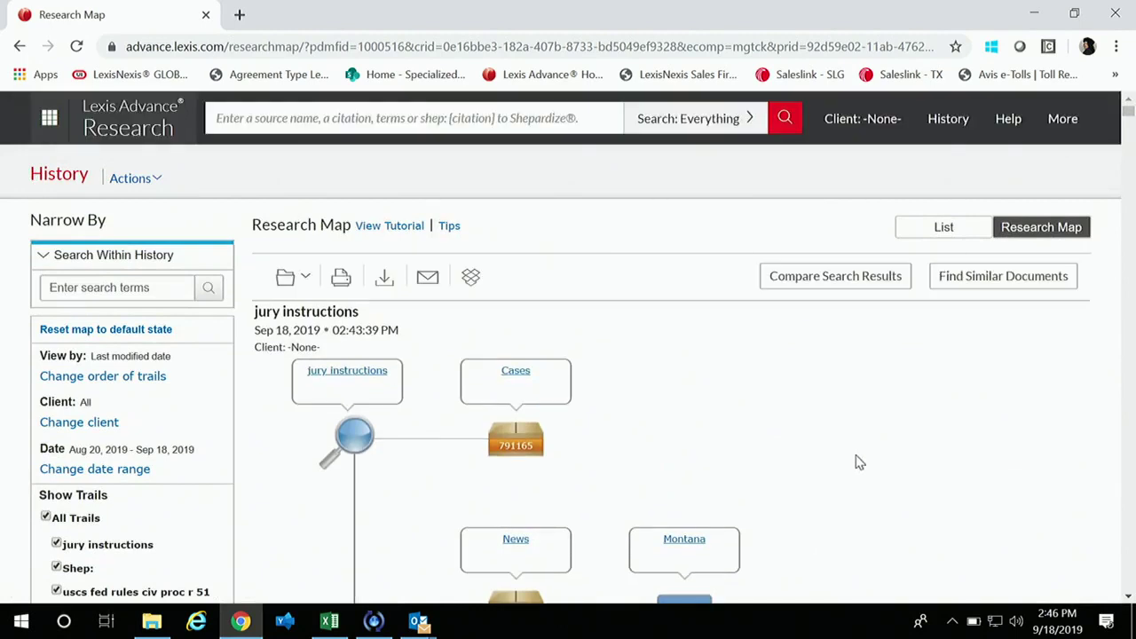
Step: Return to the research home page and highlight the Customer Support training, live chat and phone details
click(155, 121)
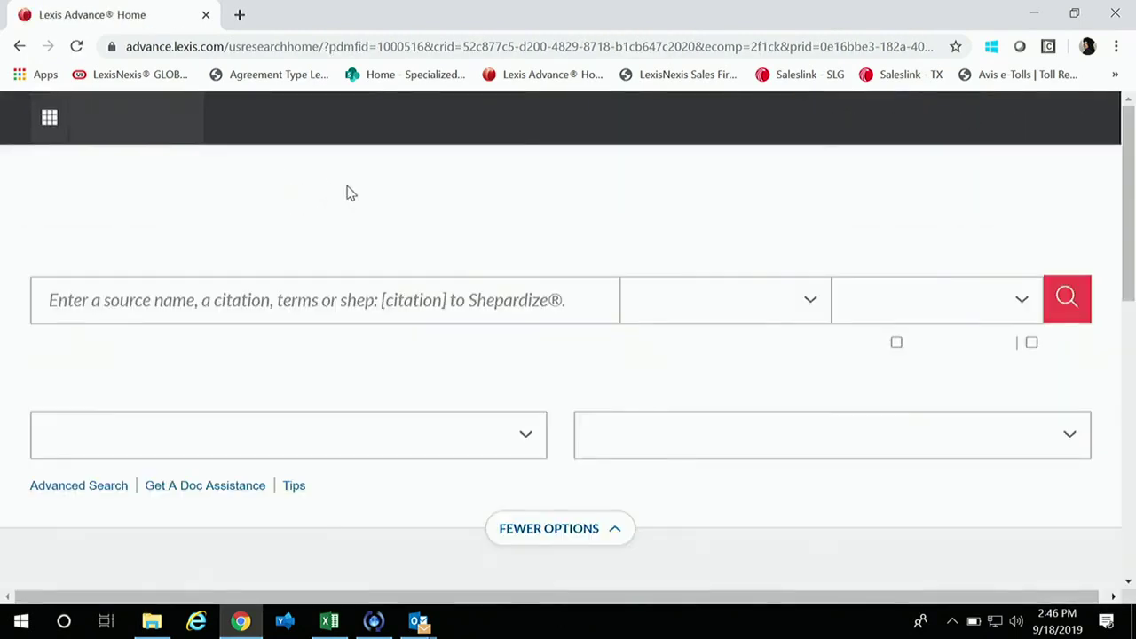
scroll(654, 318, down, 7)
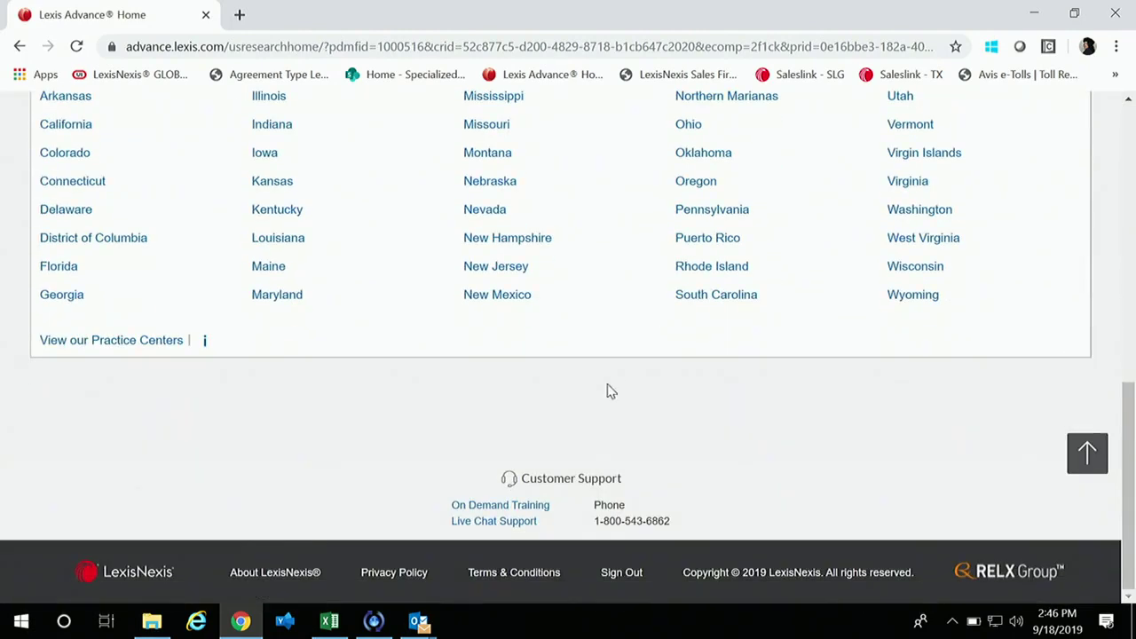
drag(682, 522, 455, 469)
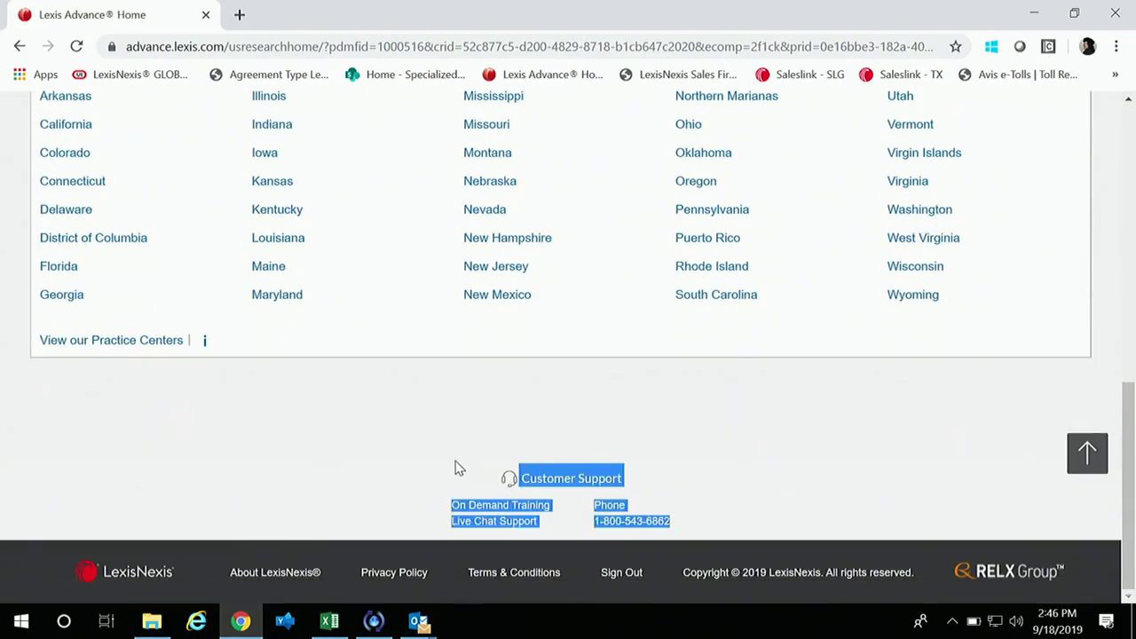
Step: Highlight only the phone details in the Customer Support section, and clear the highlight
click(728, 492)
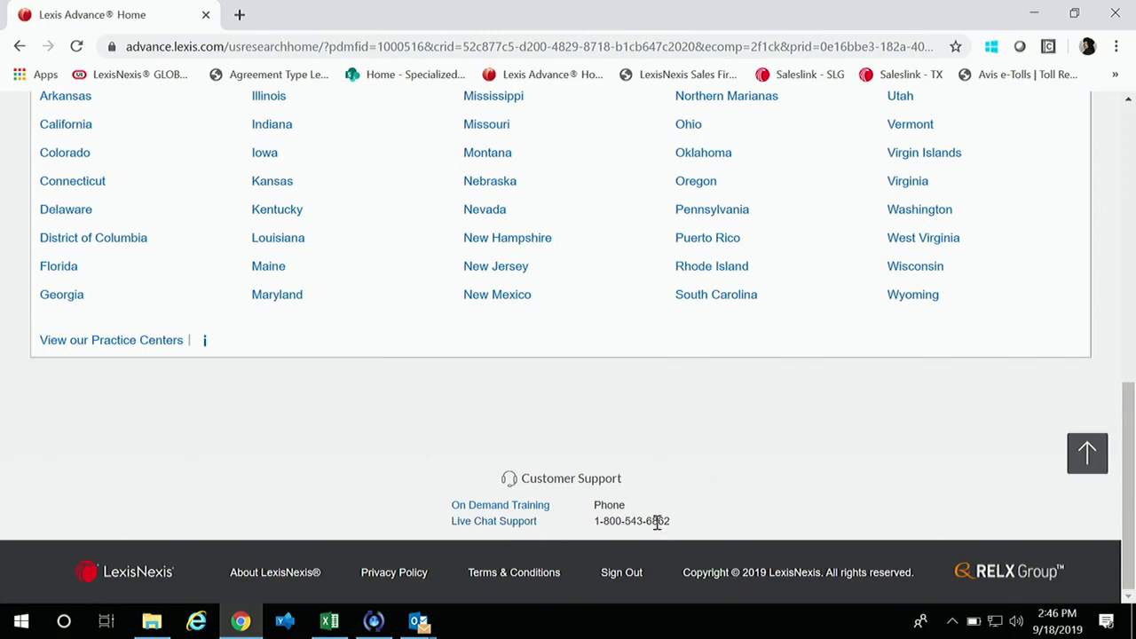
drag(675, 527, 595, 504)
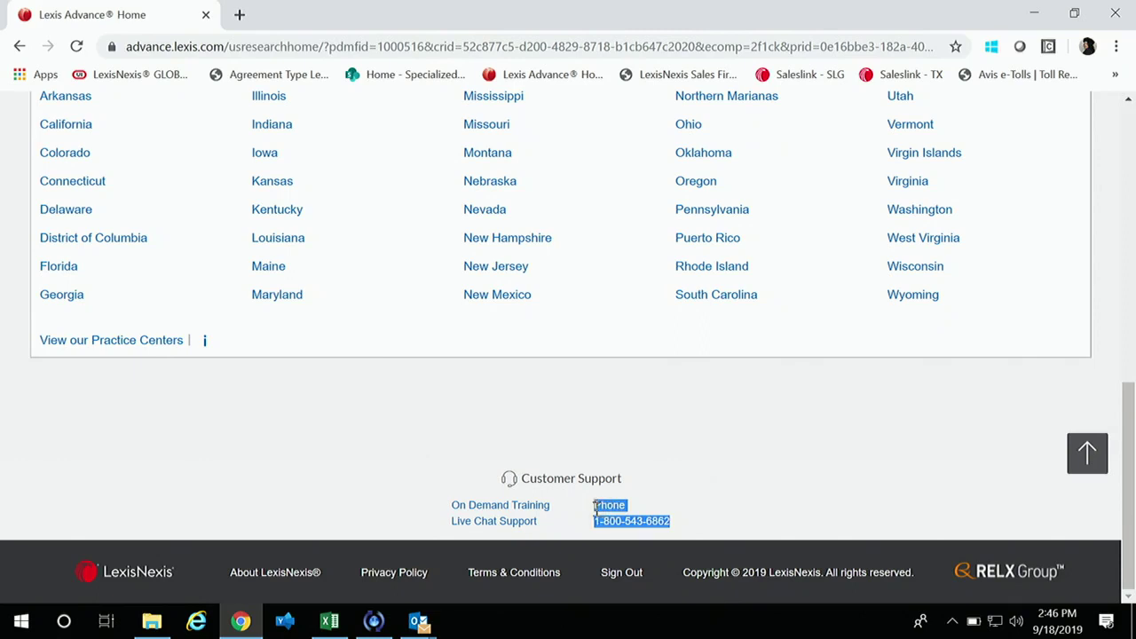
click(714, 503)
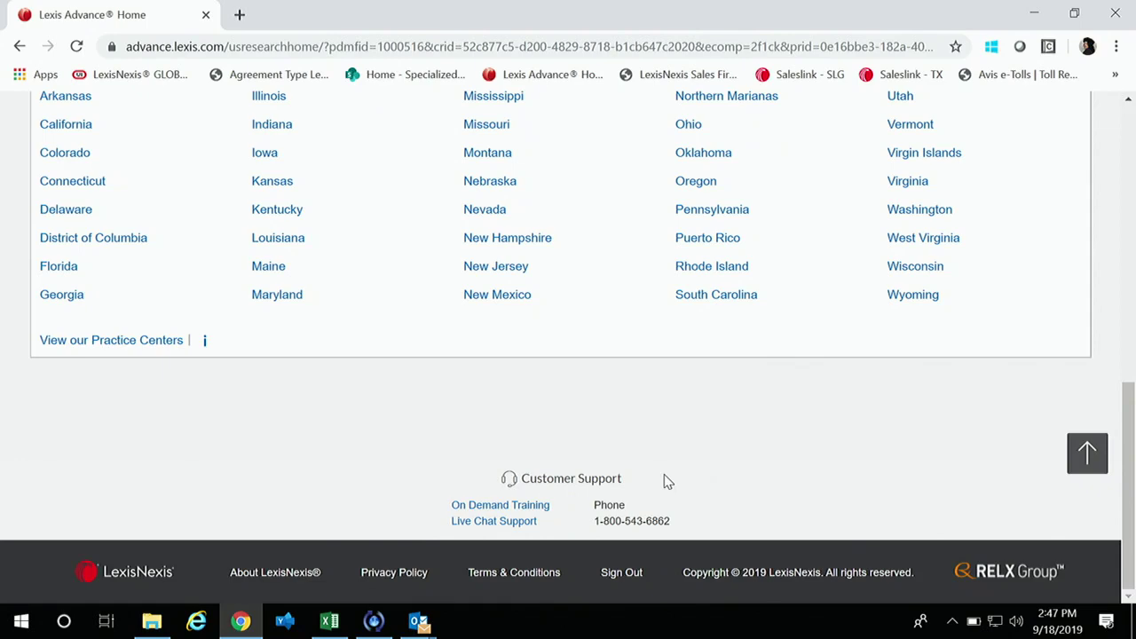
Step: Rerun the recent "jury instructions" search across all categories and jurisdictions, and look through the case results
scroll(670, 482, up, 8)
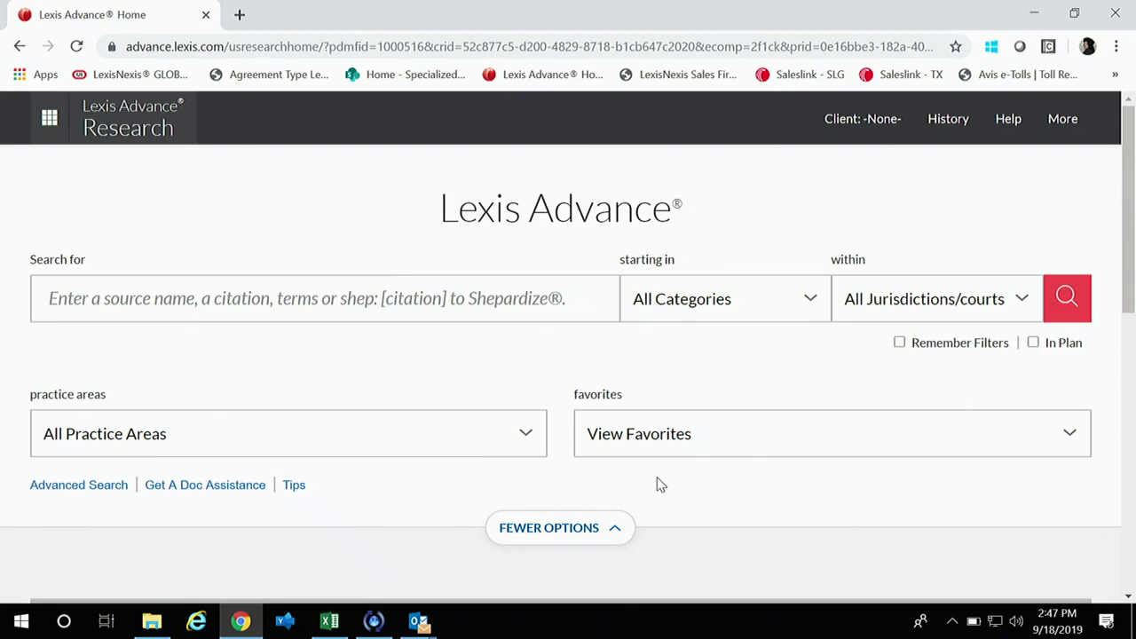
click(436, 305)
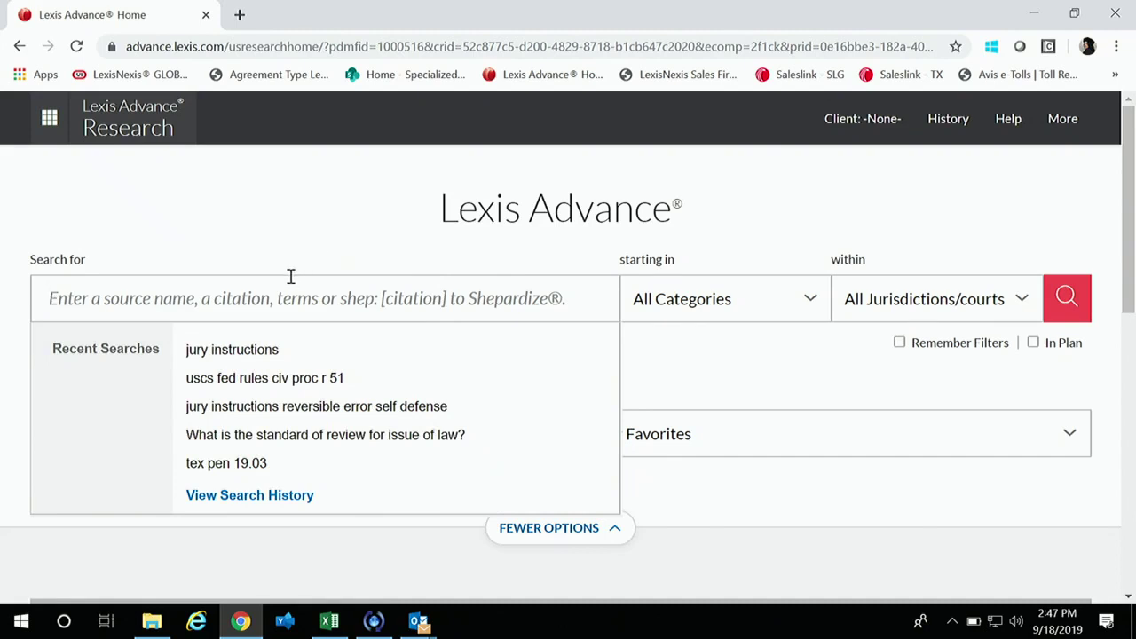
click(254, 350)
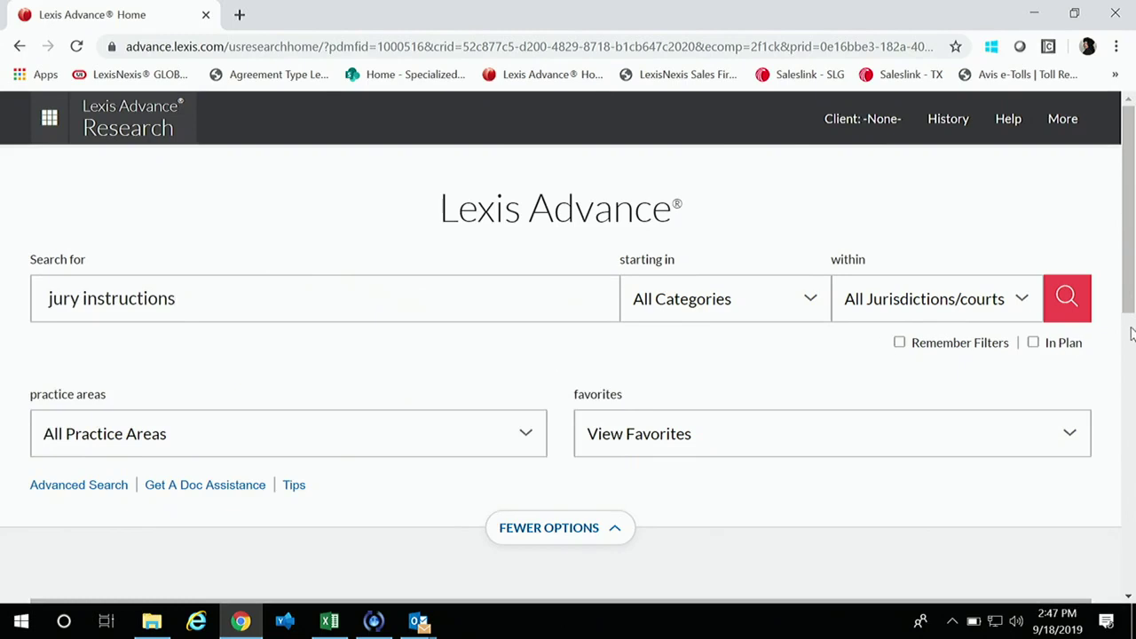
click(1048, 301)
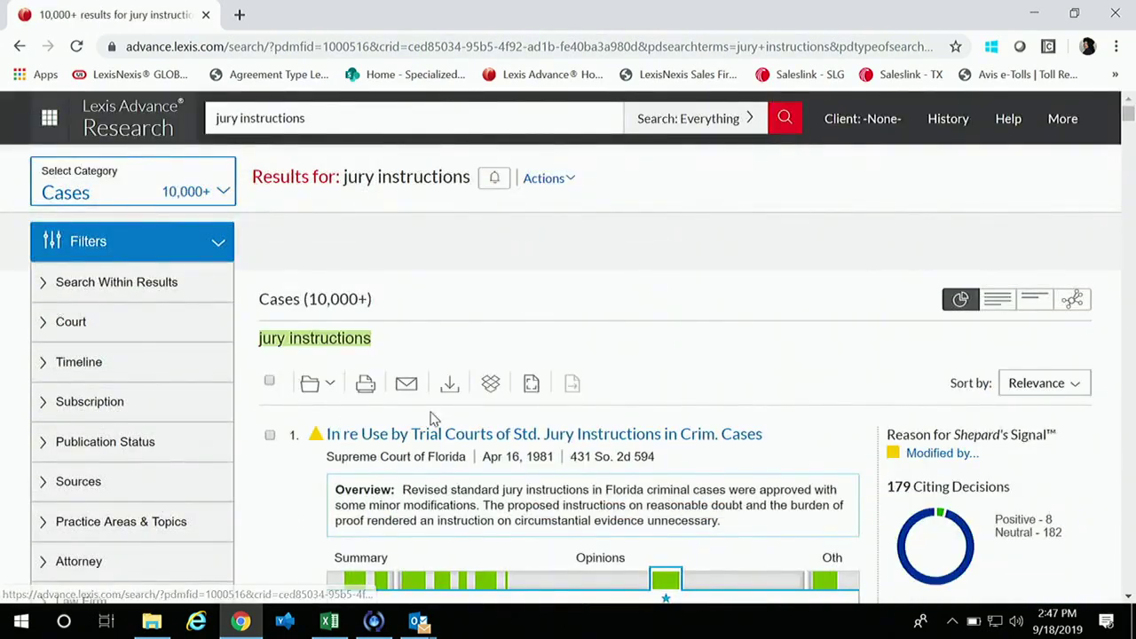
scroll(426, 409, down, 5)
scroll(429, 400, down, 1)
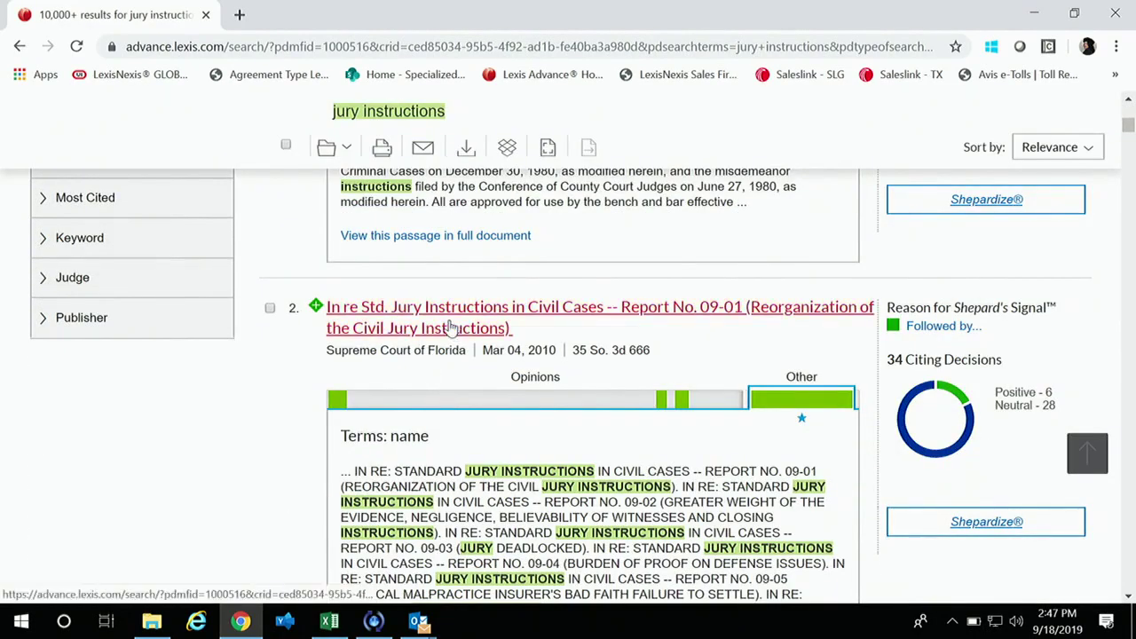
scroll(451, 325, down, 5)
scroll(450, 322, down, 10)
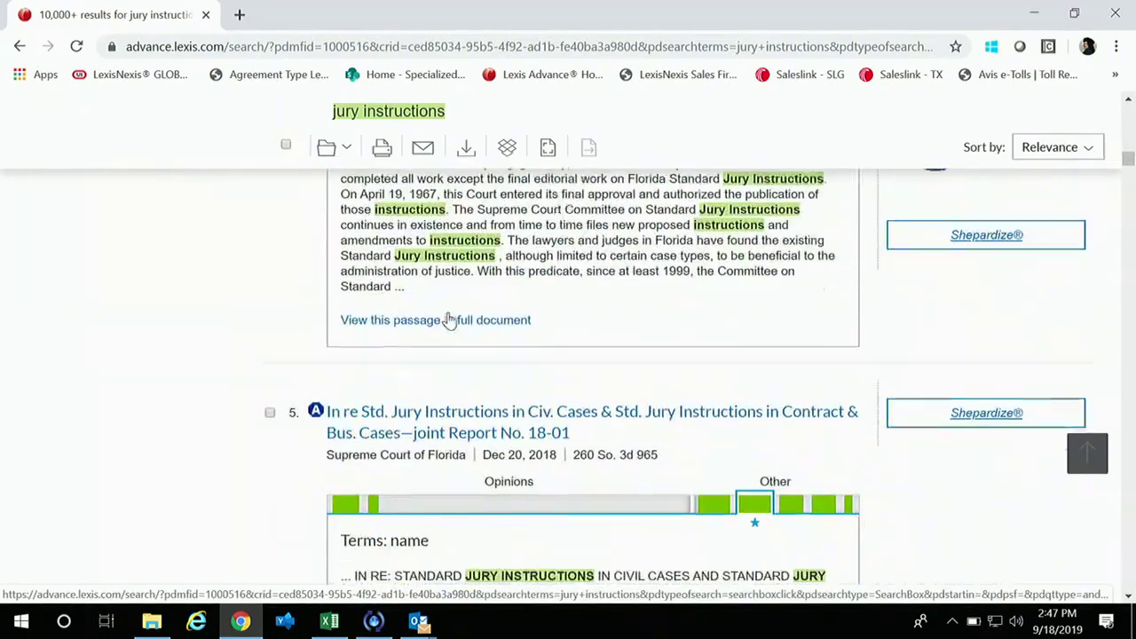
Step: Narrow the case results by court to Montana state courts, and open the first case, 2010 MT 187
scroll(449, 319, up, 16)
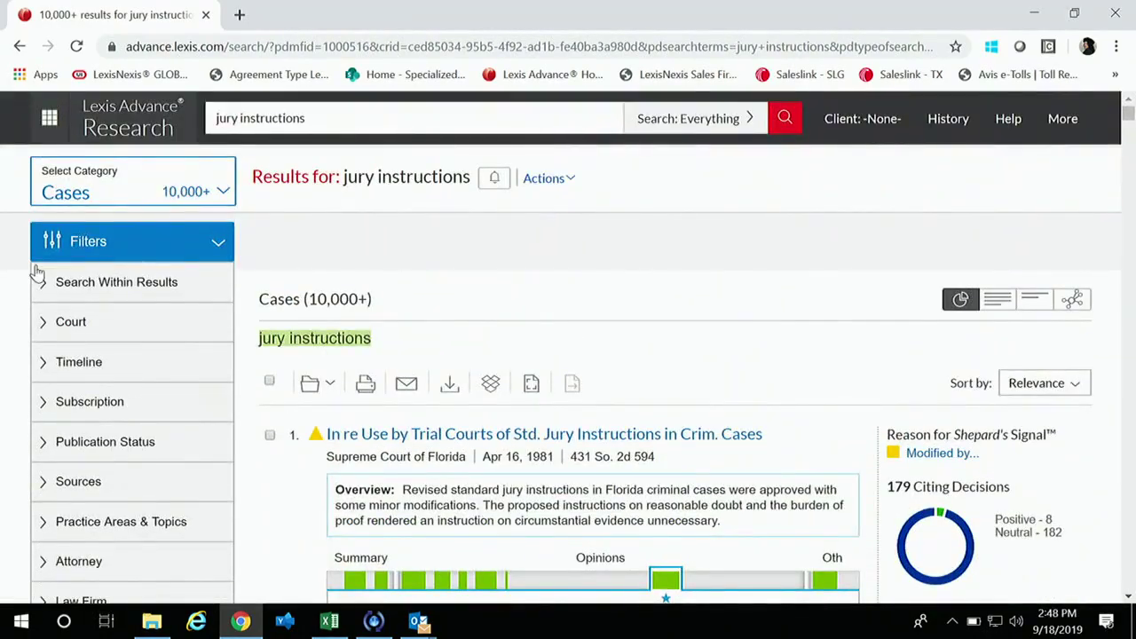
click(91, 323)
scroll(114, 380, down, 1)
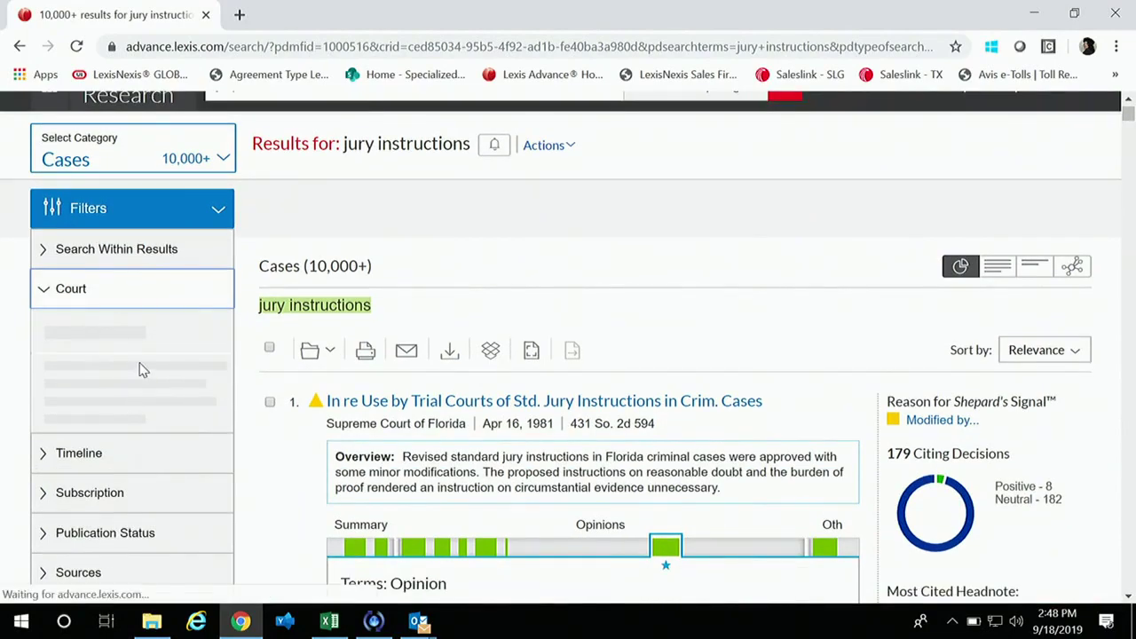
scroll(124, 391, down, 5)
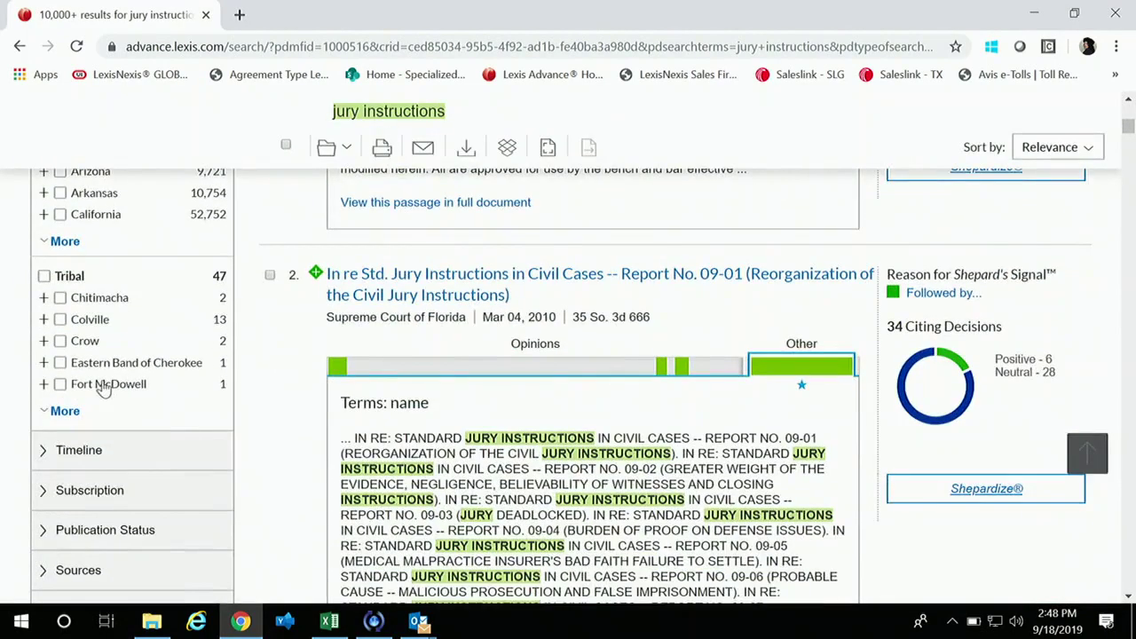
scroll(101, 385, up, 1)
click(65, 329)
scroll(145, 414, down, 3)
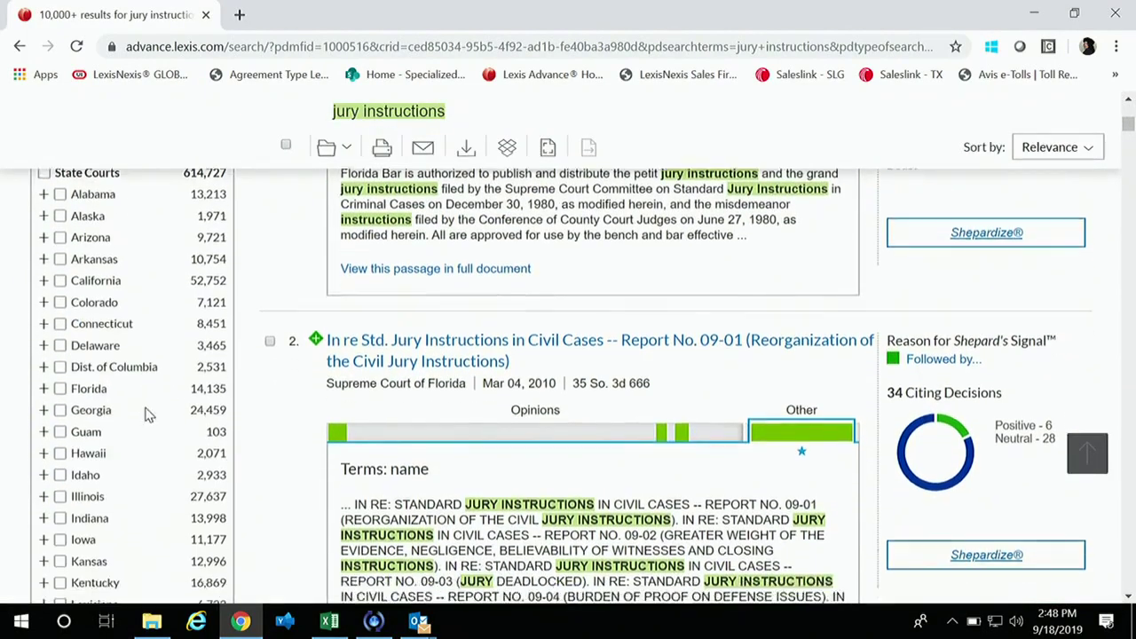
click(94, 534)
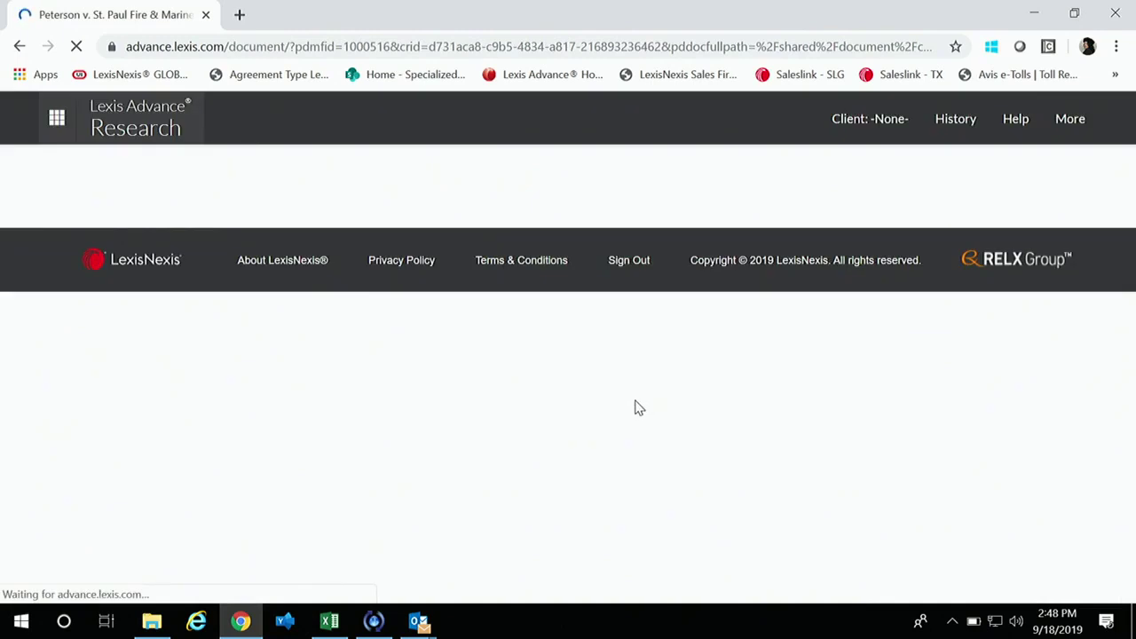
Step: Look through the case's headnotes and go to the Overview section of its Case Summary
scroll(641, 439, down, 5)
scroll(642, 433, down, 15)
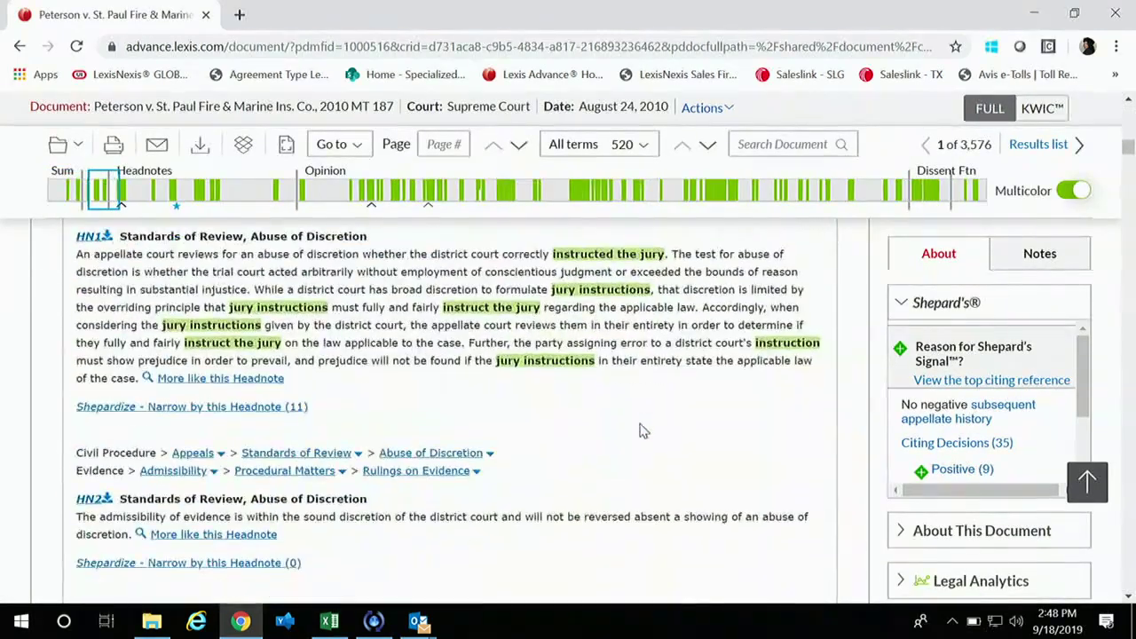
click(355, 144)
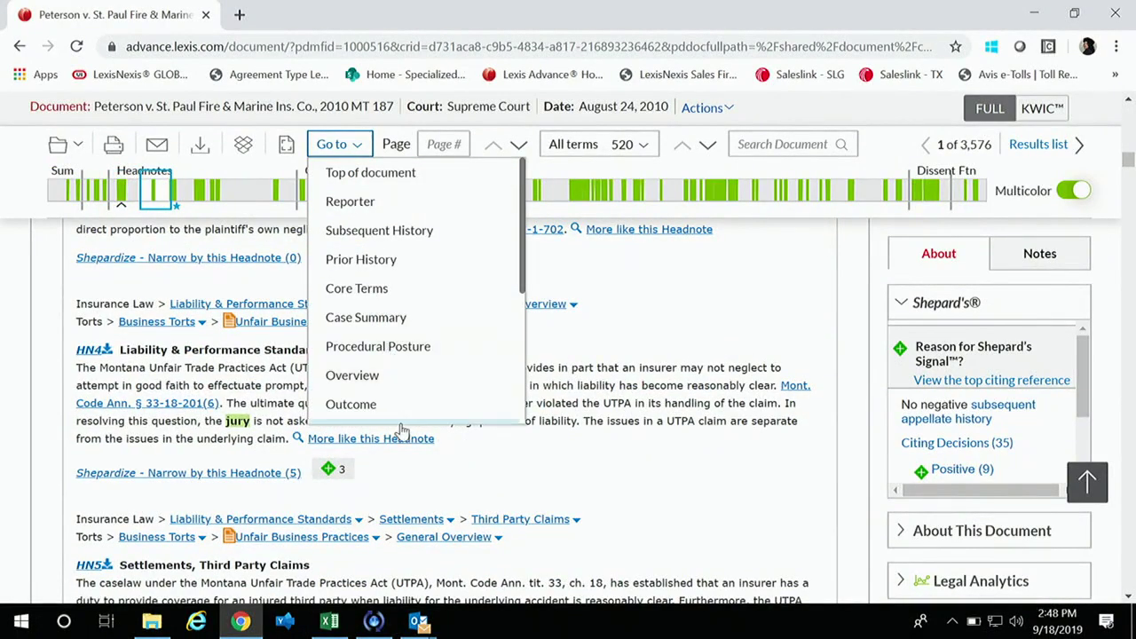
click(398, 389)
scroll(563, 406, up, 2)
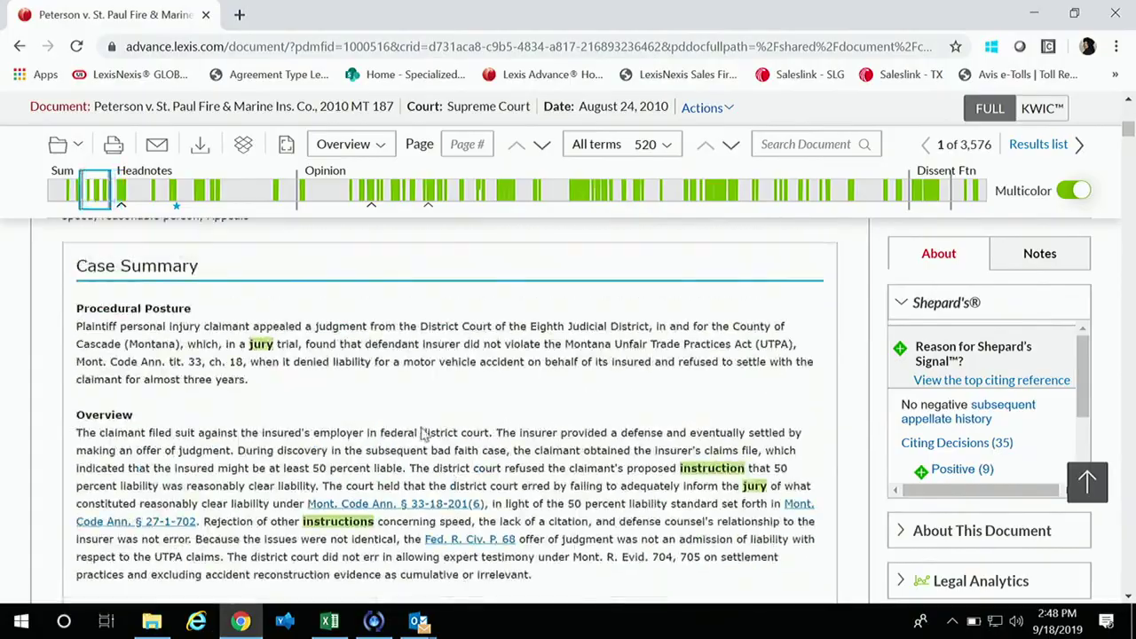
Step: Select the opening lines of opinion paragraph P7 and preview their advanced copy with hyperlinked and parallel citations
scroll(297, 448, down, 10)
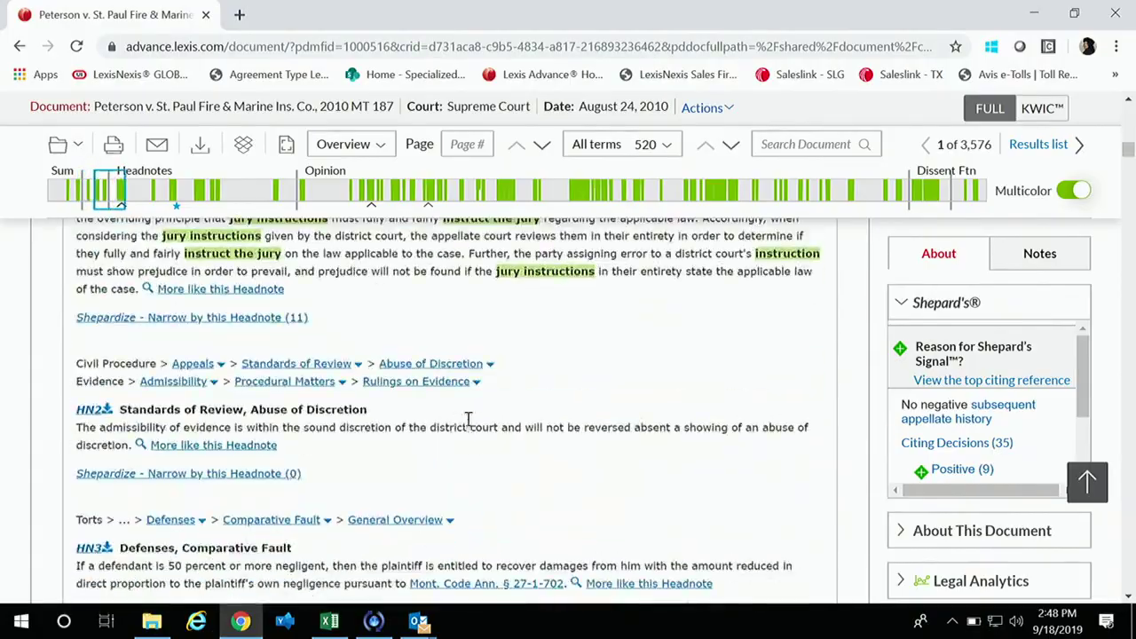
scroll(461, 404, down, 15)
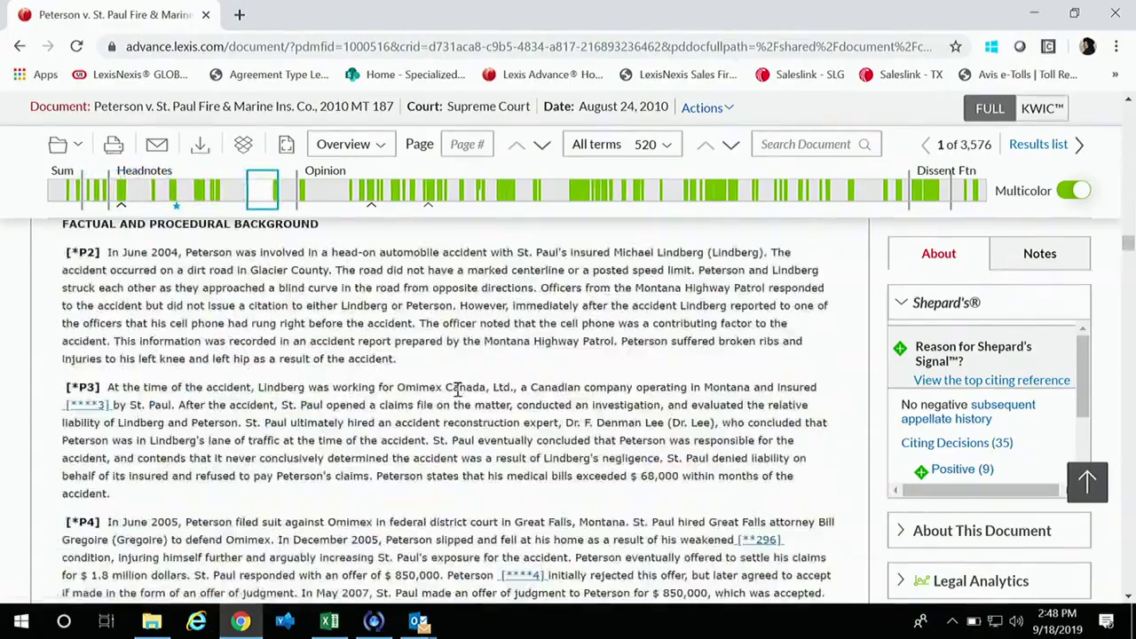
scroll(457, 397, up, 1)
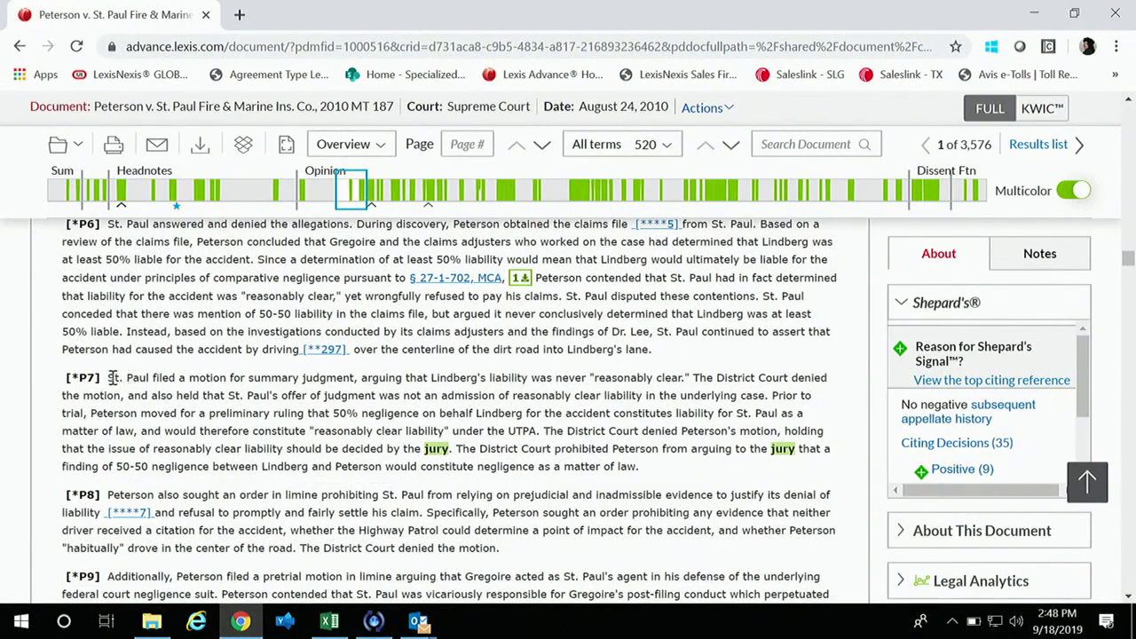
mouse_move(107, 377)
mouse_down()
mouse_move(168, 395)
mouse_move(276, 397)
mouse_up()
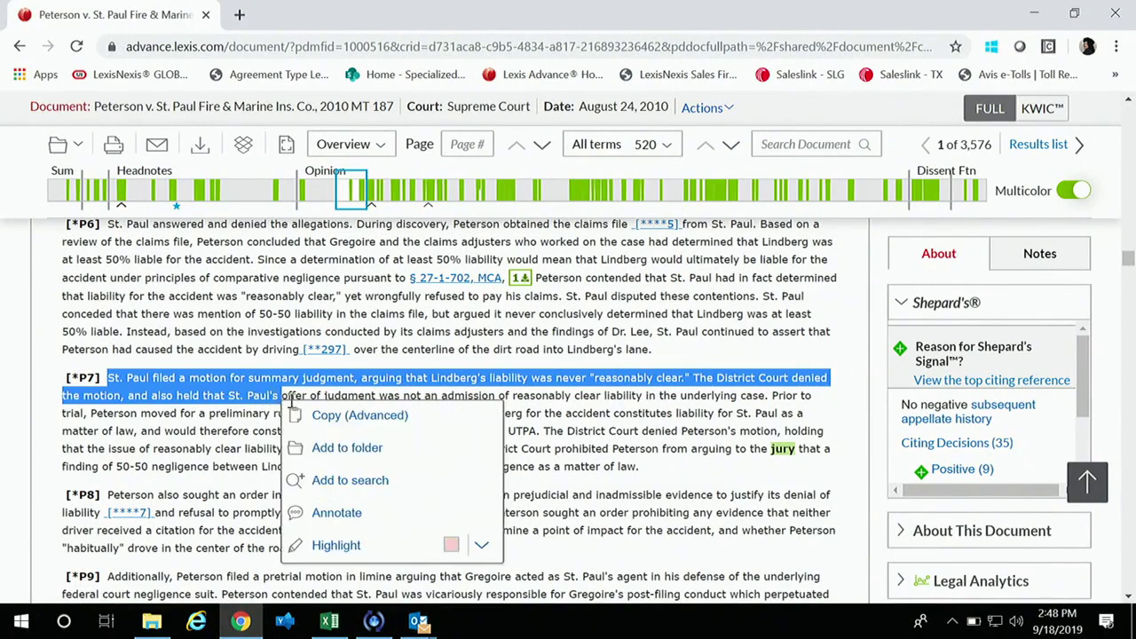
click(335, 417)
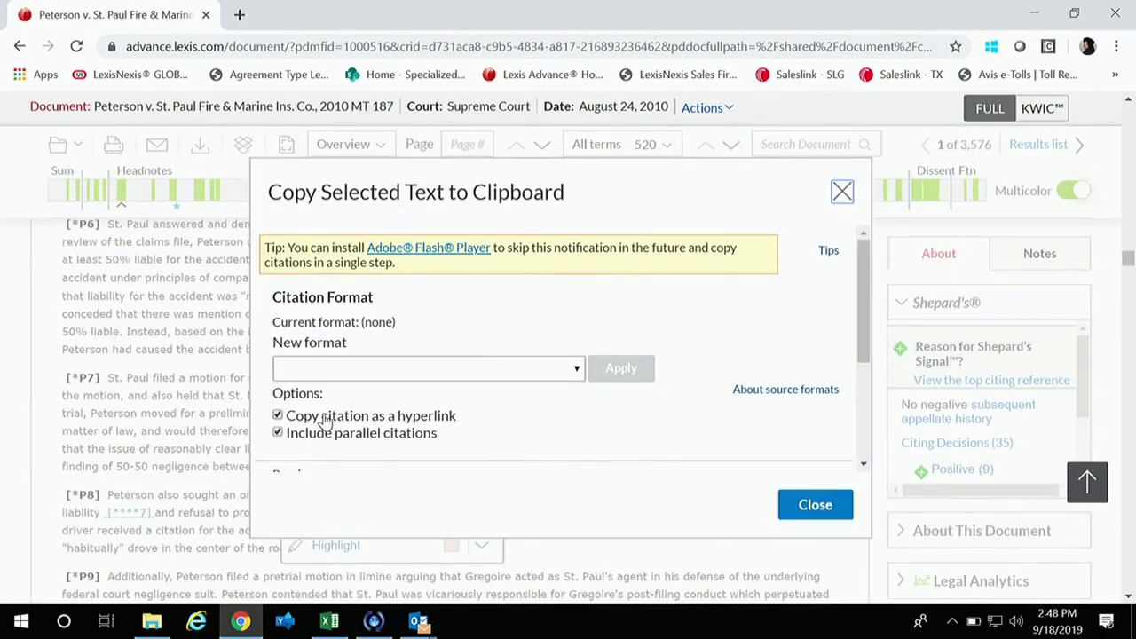
scroll(454, 416, down, 2)
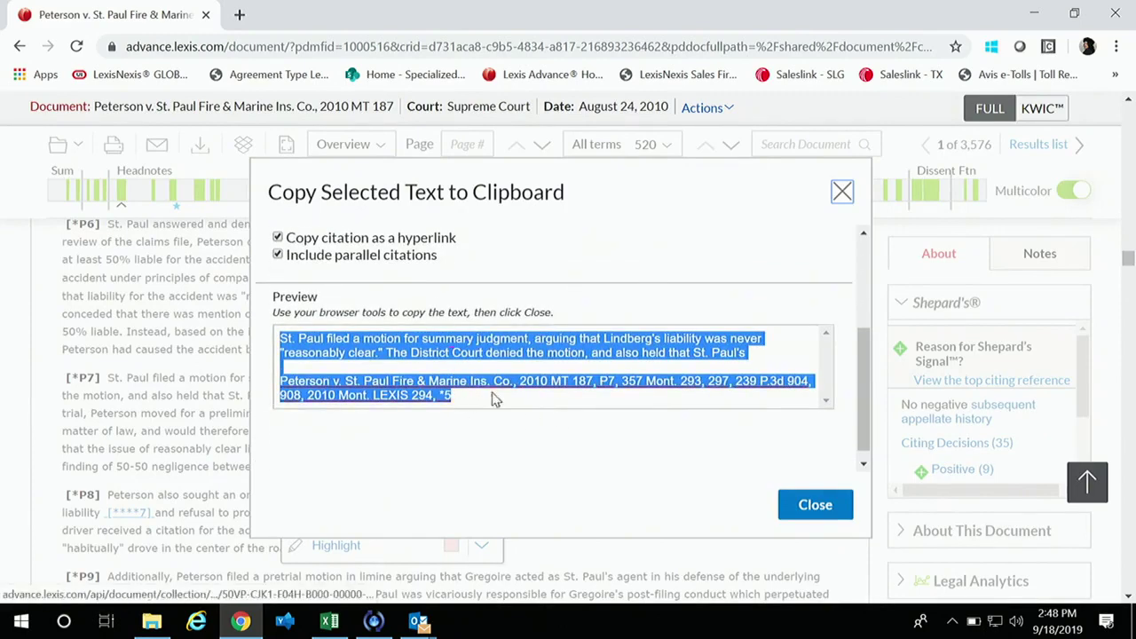
click(838, 508)
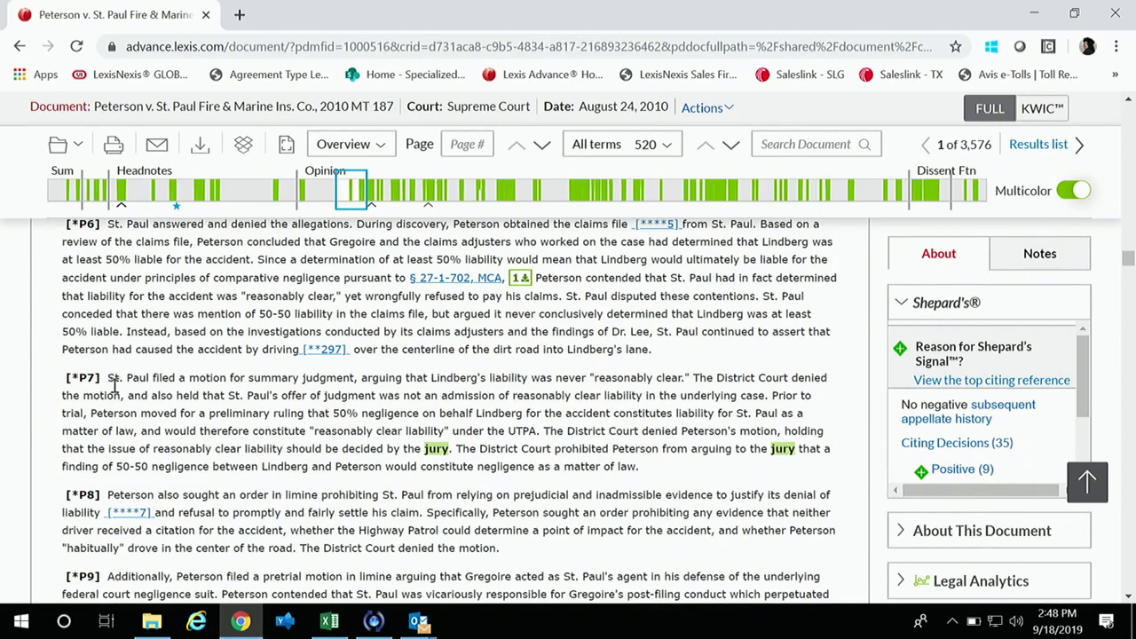
Step: View the copy, folder, search, annotate and highlight actions available for the selected opening text of paragraph P7
drag(108, 377, 383, 397)
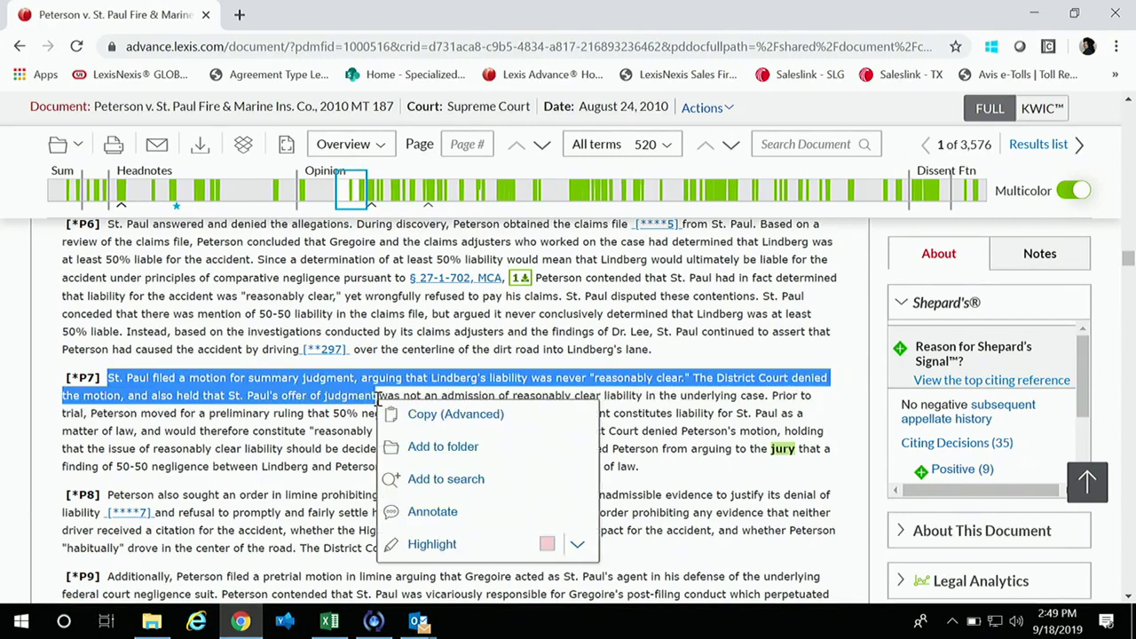
click(240, 374)
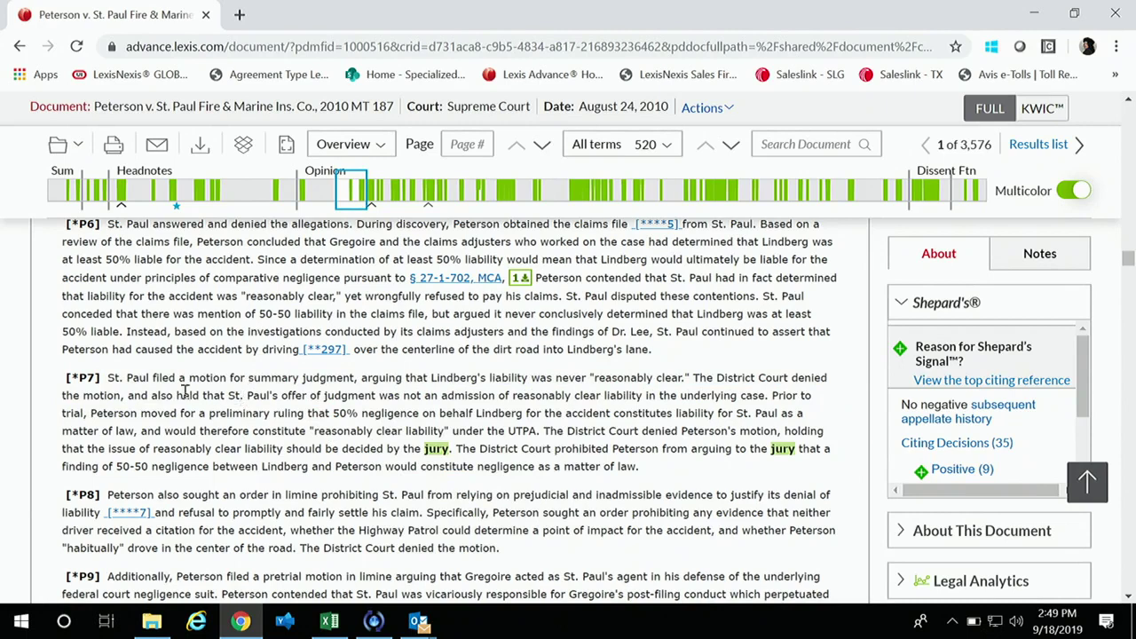
drag(105, 378, 307, 396)
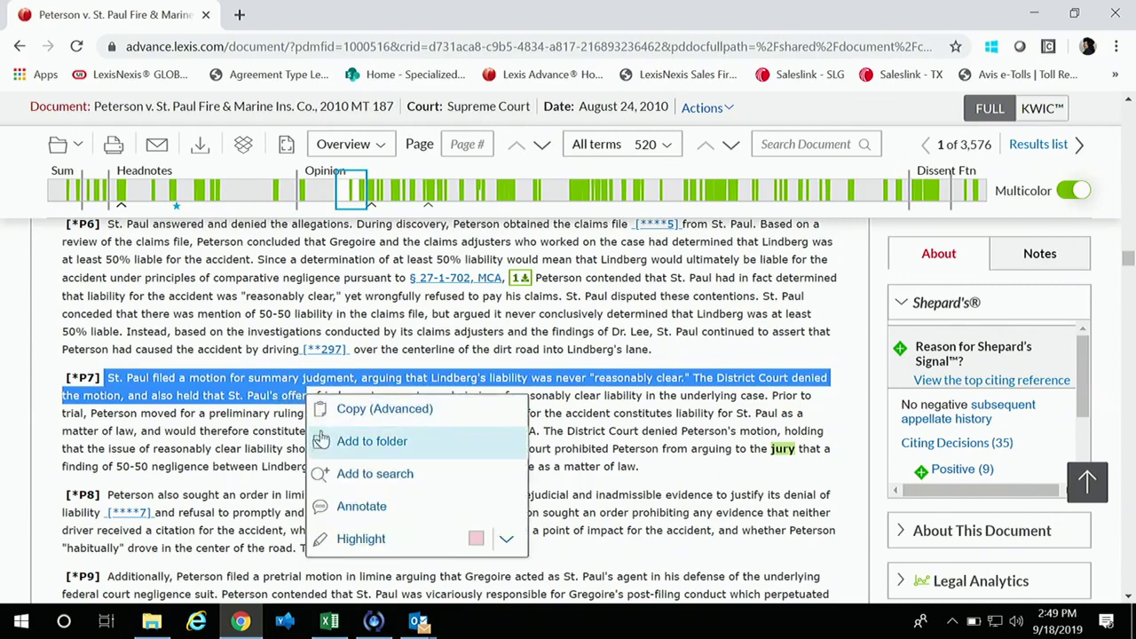
click(239, 432)
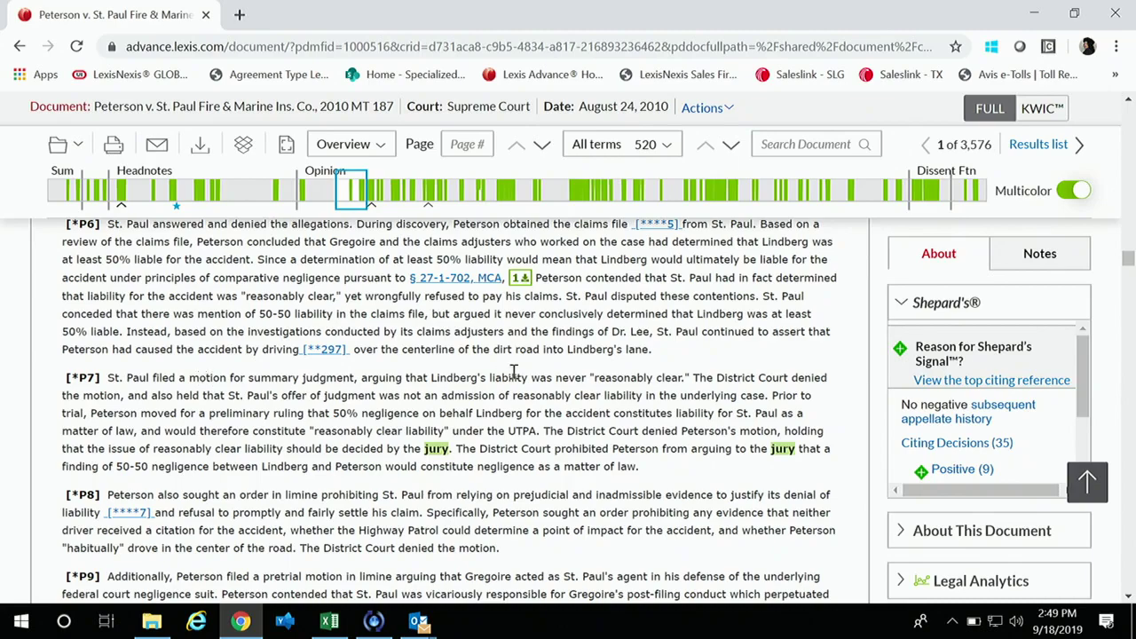
Step: Return to the beginning of the case and view the additional site options, including Feedback and Live Chat Support
scroll(497, 373, up, 10)
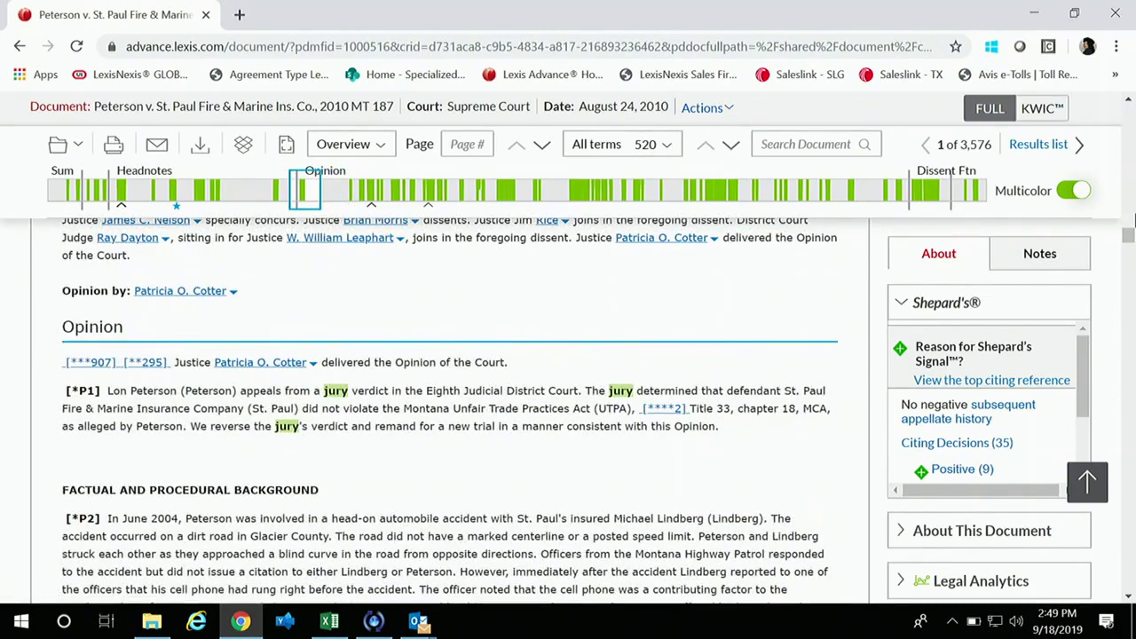
drag(1127, 249, 1133, 66)
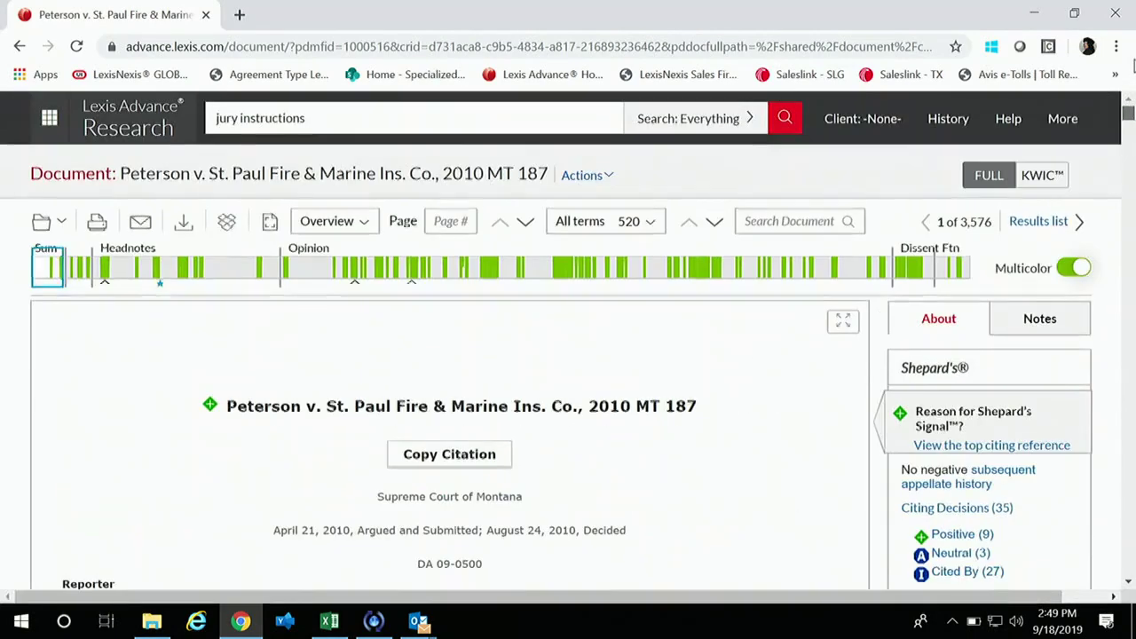
click(1061, 125)
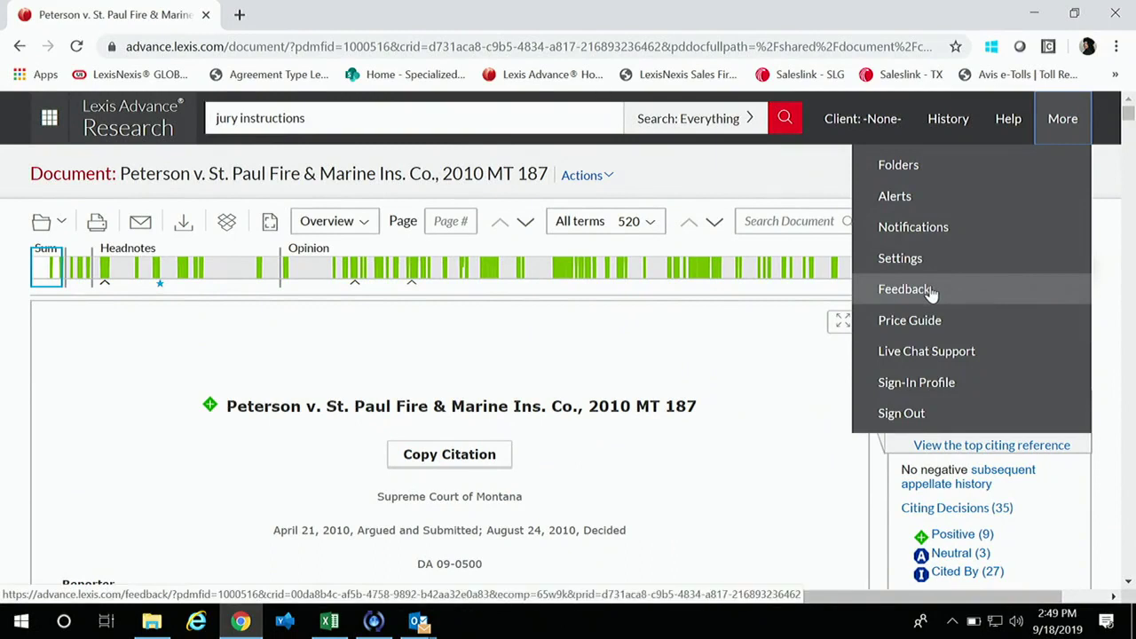
click(730, 354)
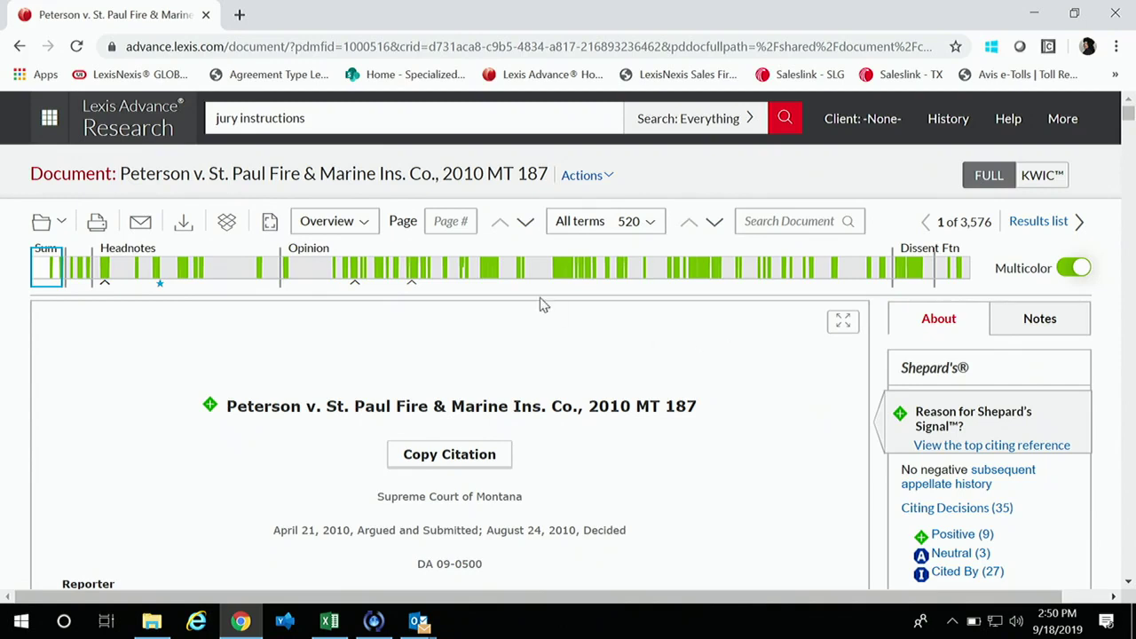
Step: Turn off Multicolor highlighting, check the highlighted search terms in the Core Terms and Case Summary, and turn it back on
mouse_move(563, 271)
click(1074, 269)
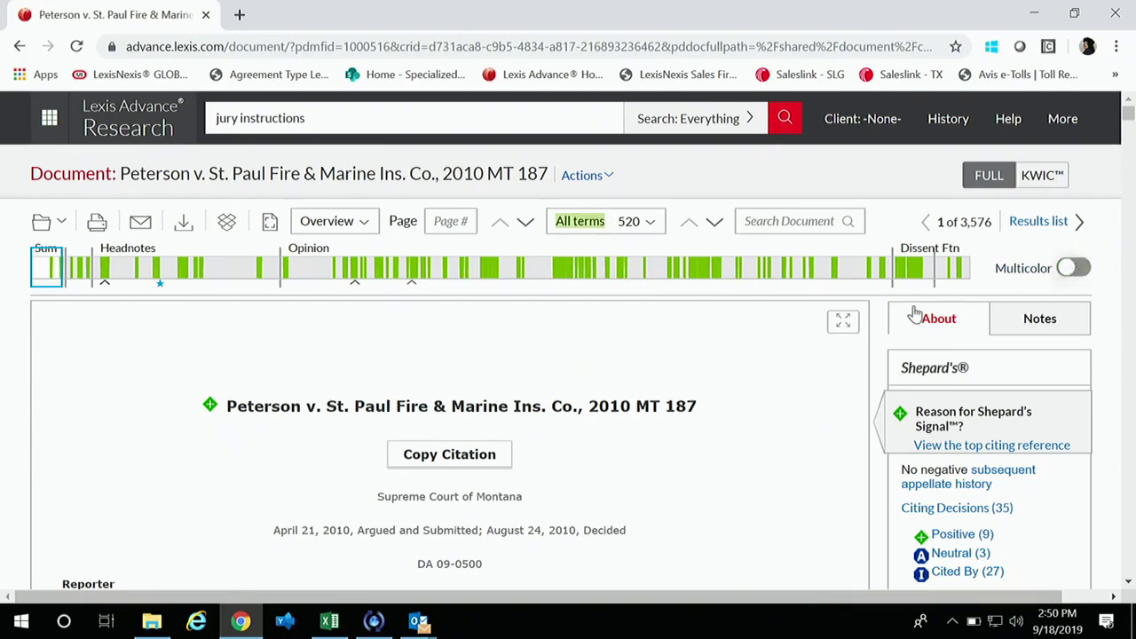
scroll(801, 401, down, 8)
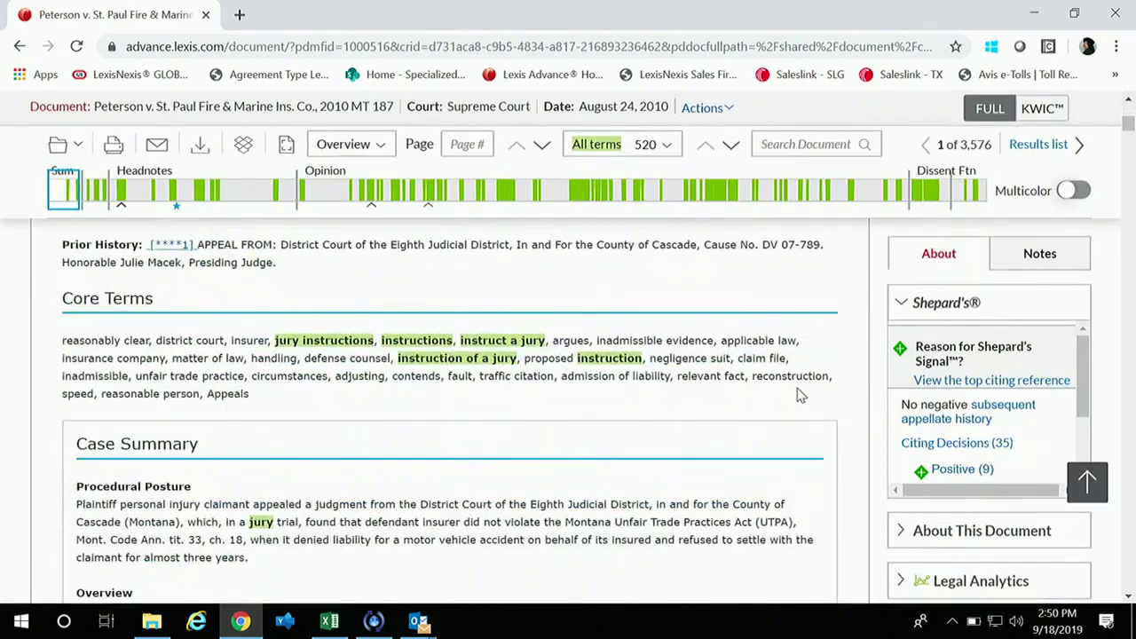
scroll(799, 396, up, 5)
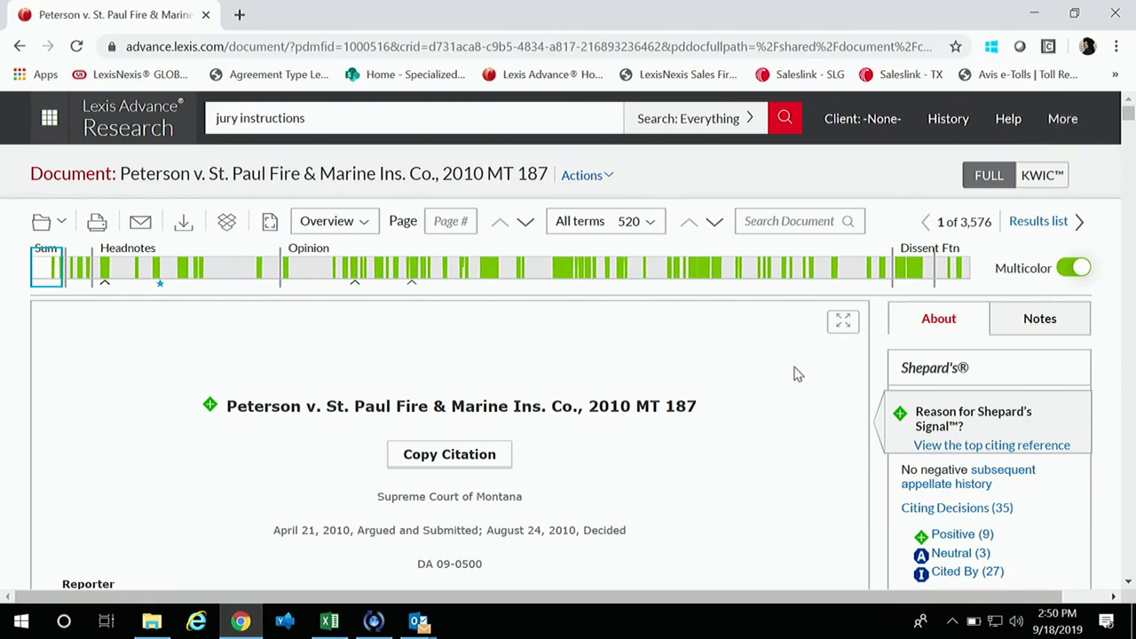
Step: Examine the highlighted search terms in the Case Summary and headnote HN1, singling out the phrase "instructed the jury"
scroll(796, 372, down, 10)
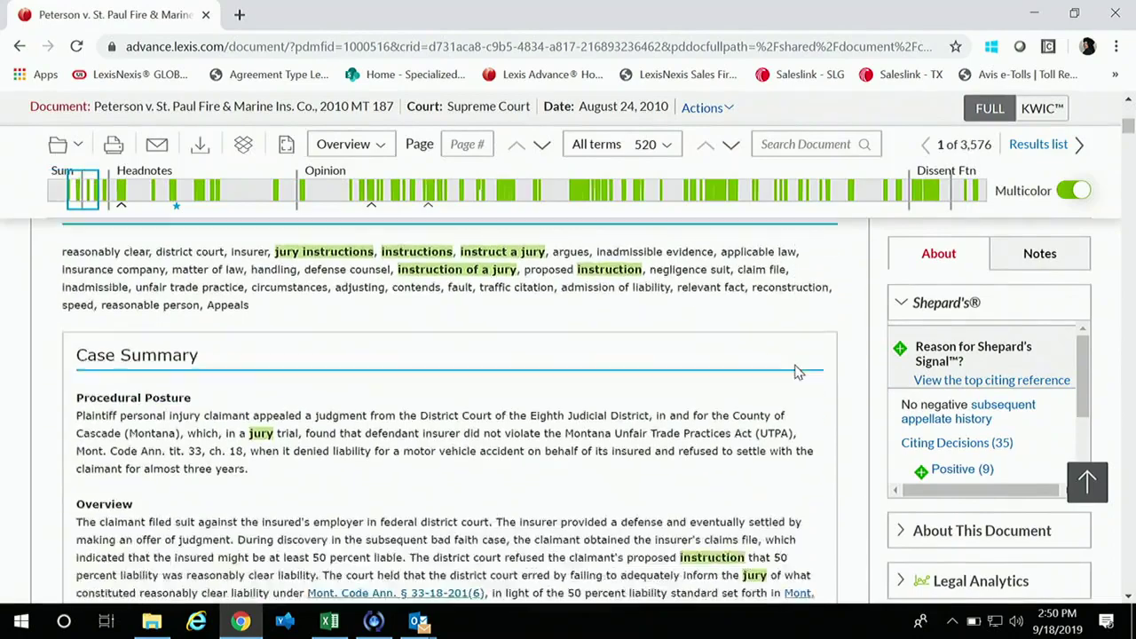
scroll(796, 371, down, 3)
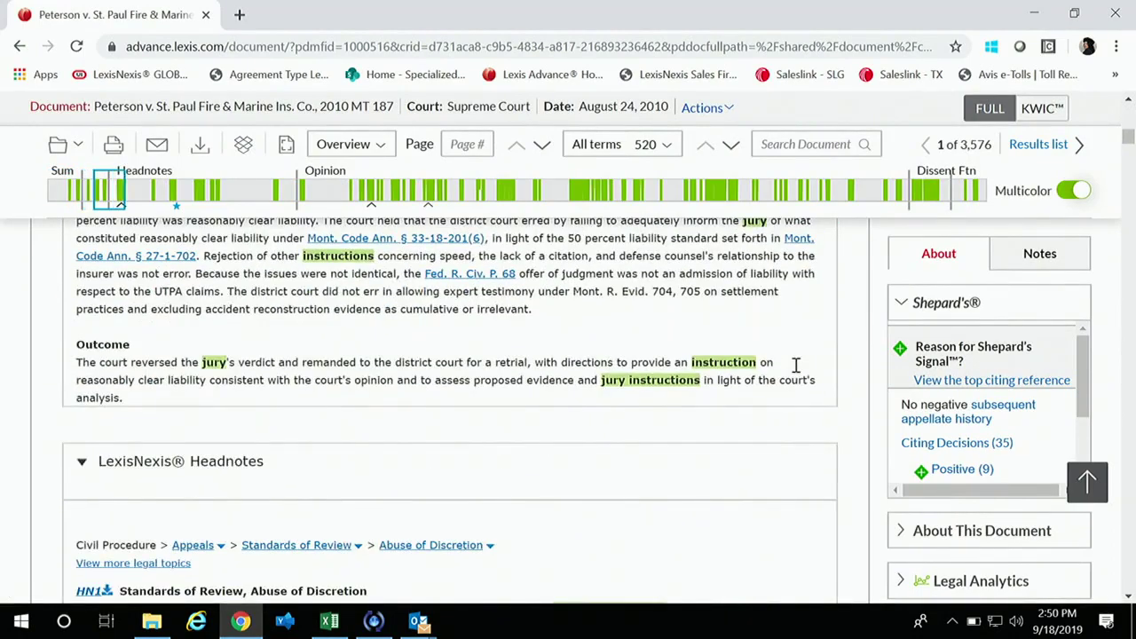
scroll(796, 372, down, 5)
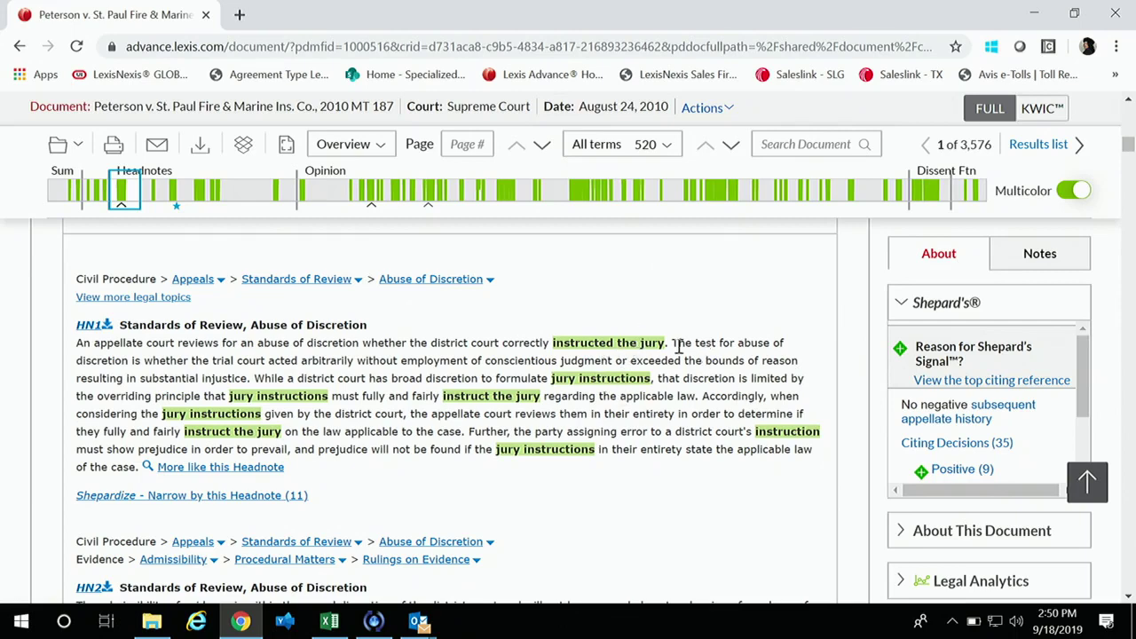
drag(666, 343, 552, 343)
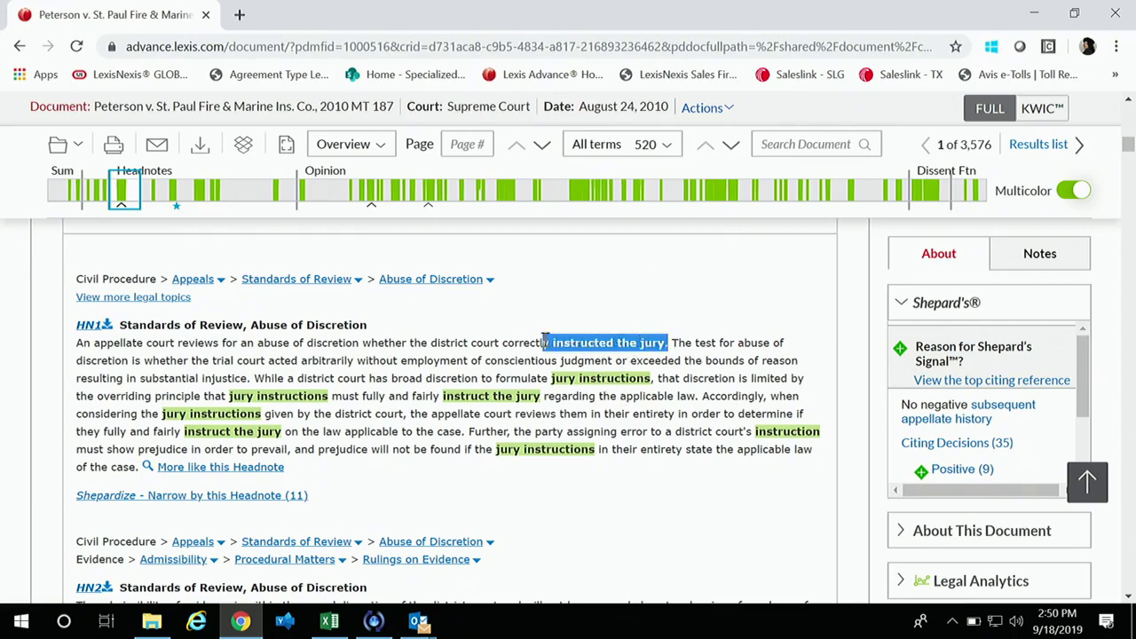
click(795, 327)
scroll(774, 380, up, 1)
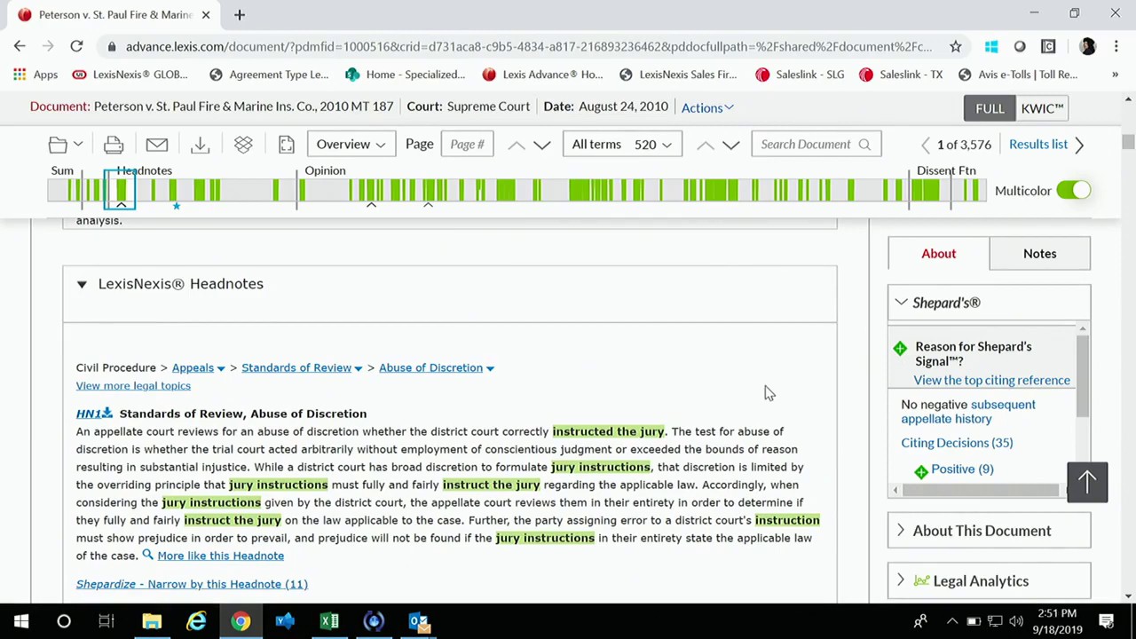
Step: Go back to the Case Summary and switch Multicolor highlighting off and on again
scroll(741, 380, up, 4)
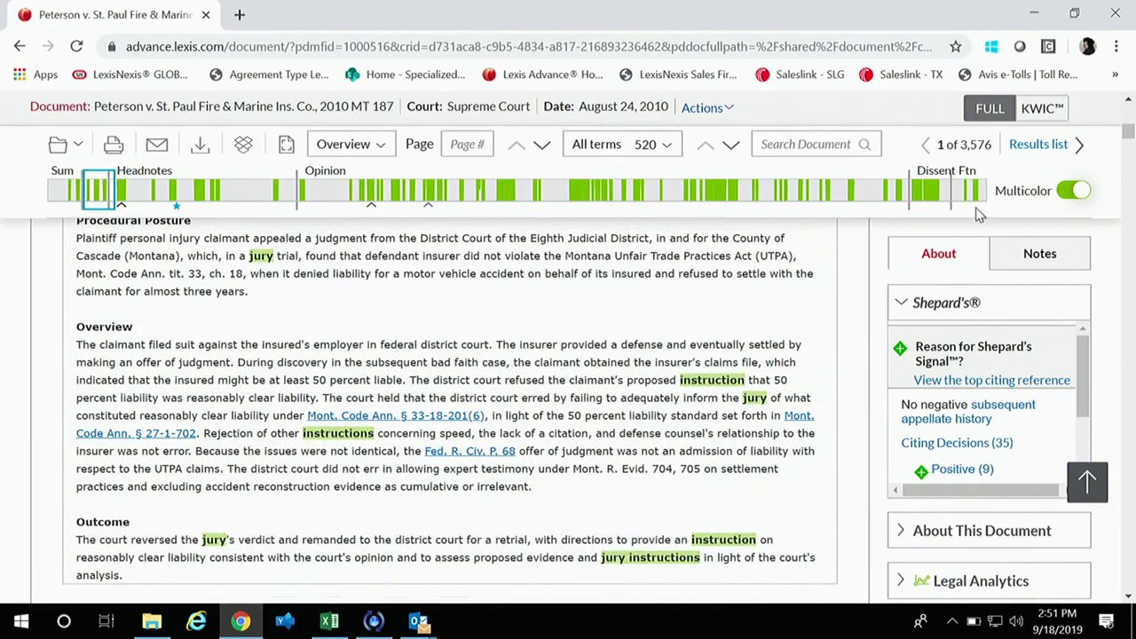
click(1071, 196)
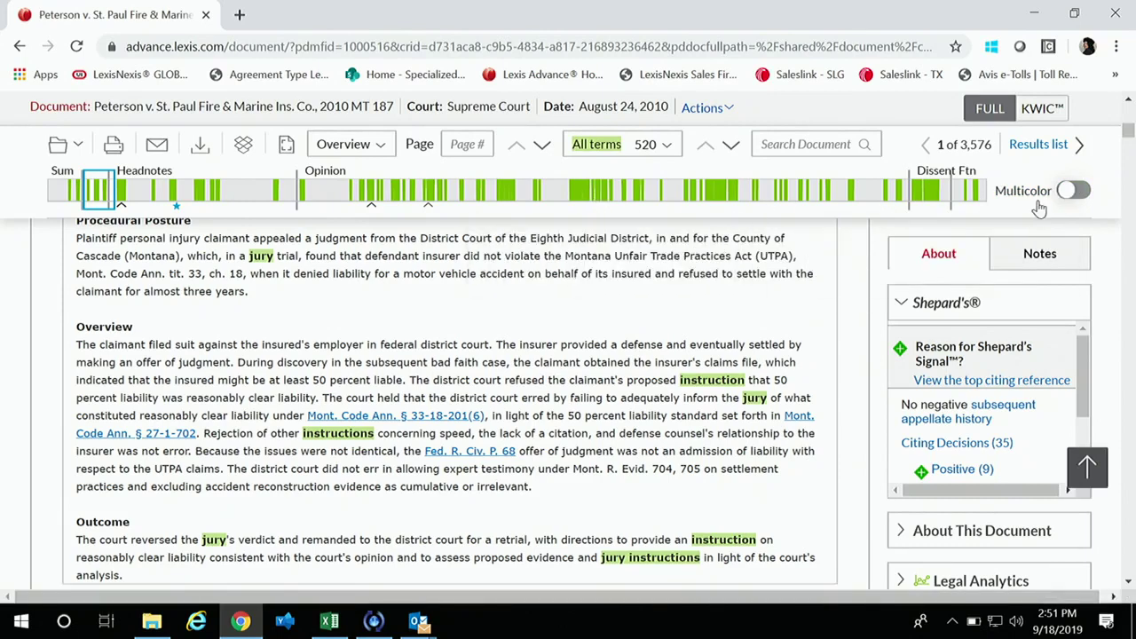
click(1072, 193)
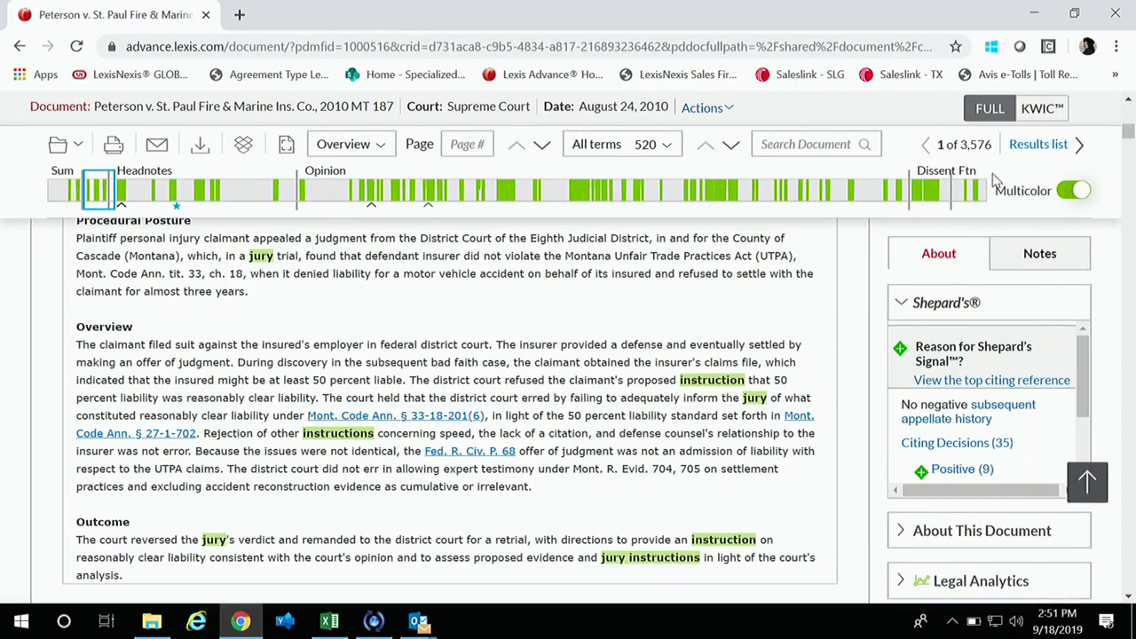
Step: Try to switch the case to the KWIC view and return to the beginning of the document
click(1053, 108)
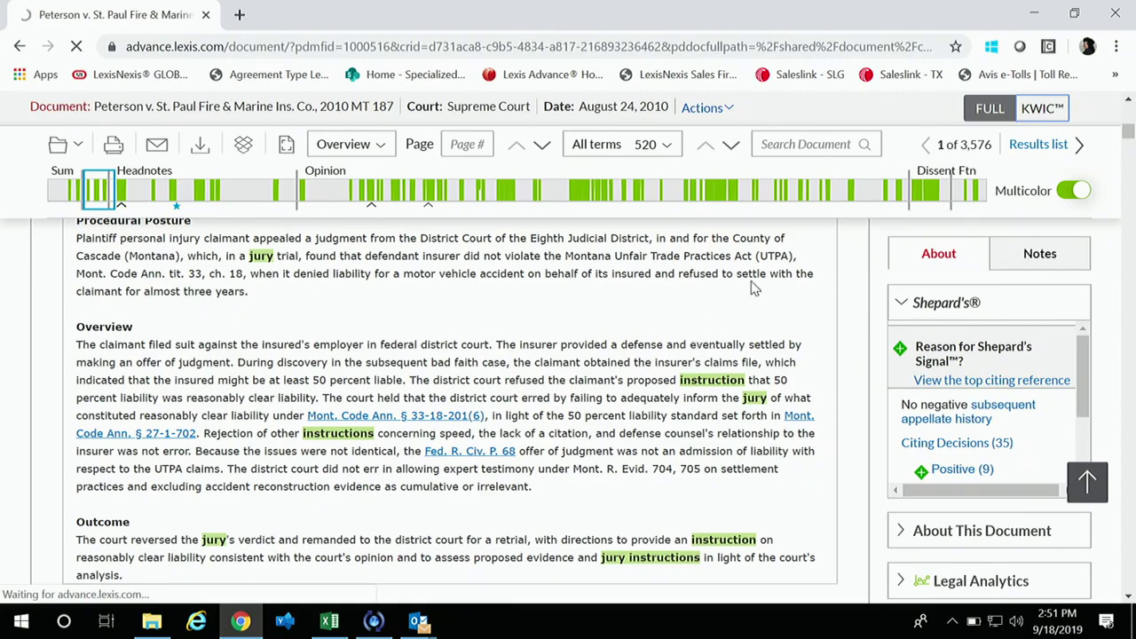
scroll(735, 300, up, 1)
scroll(735, 300, up, 5)
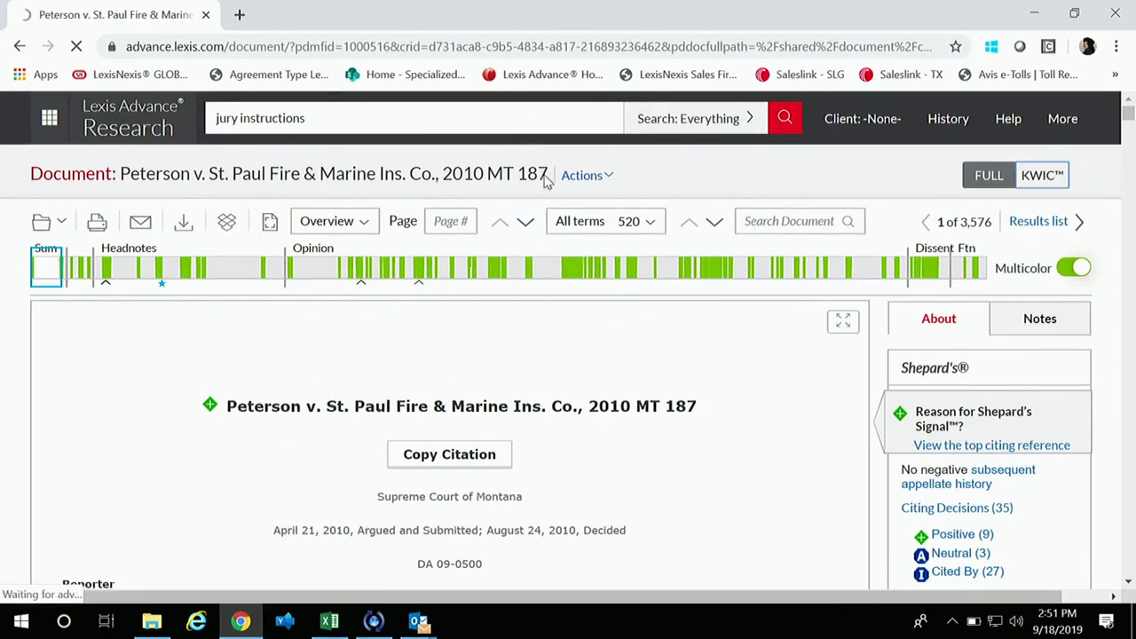
Step: View the case's list of search terms and its list of document sections, and try the KWIC view again
click(597, 223)
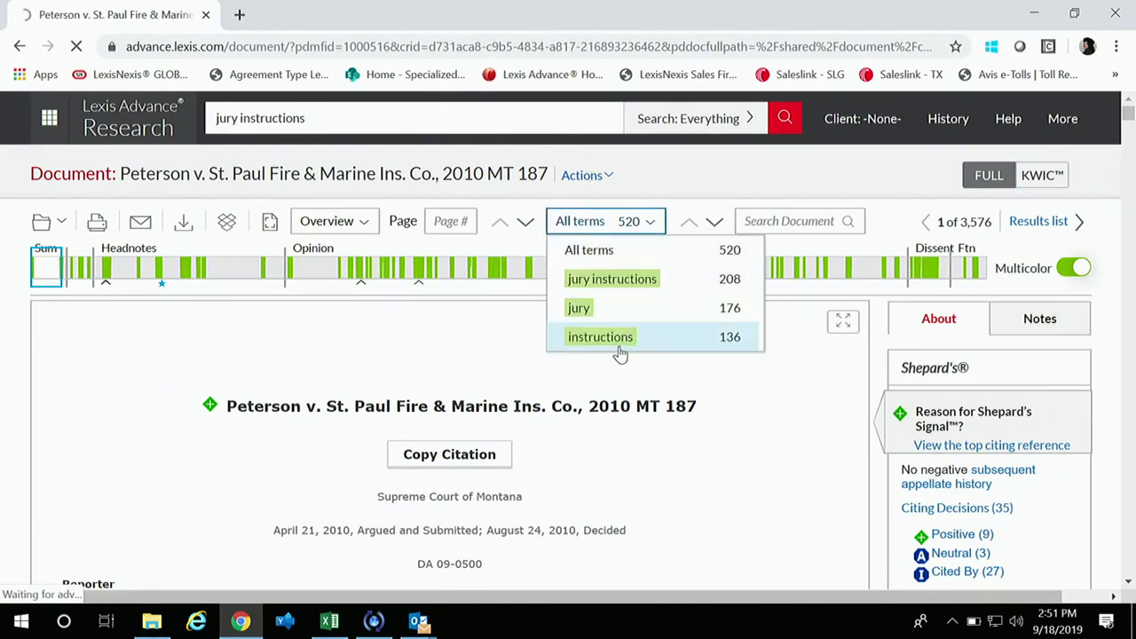
click(641, 182)
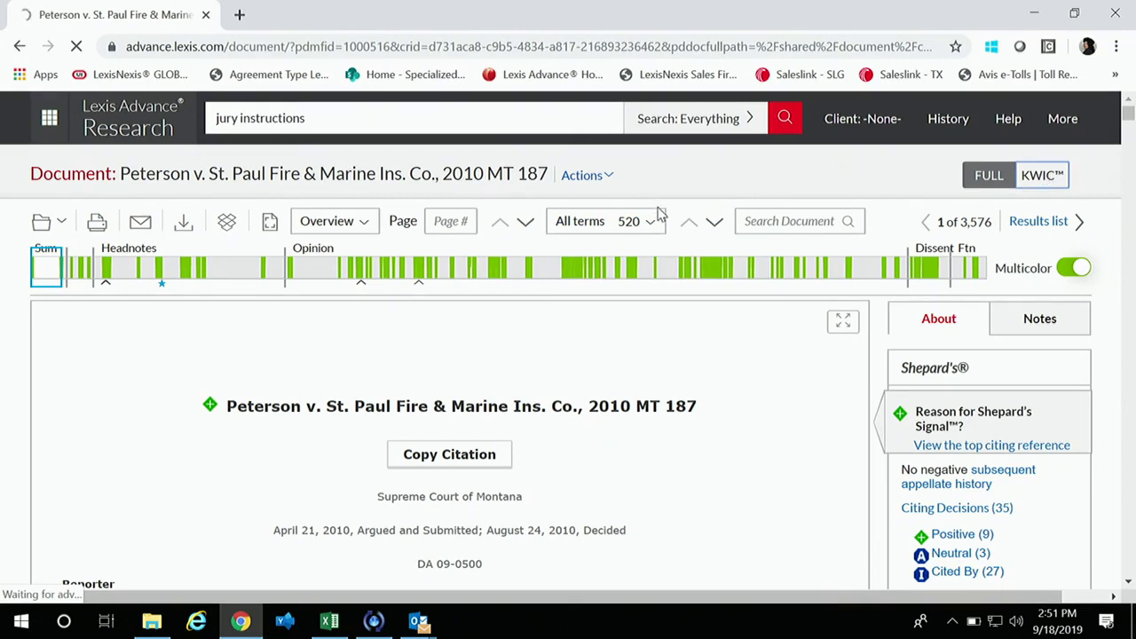
click(356, 225)
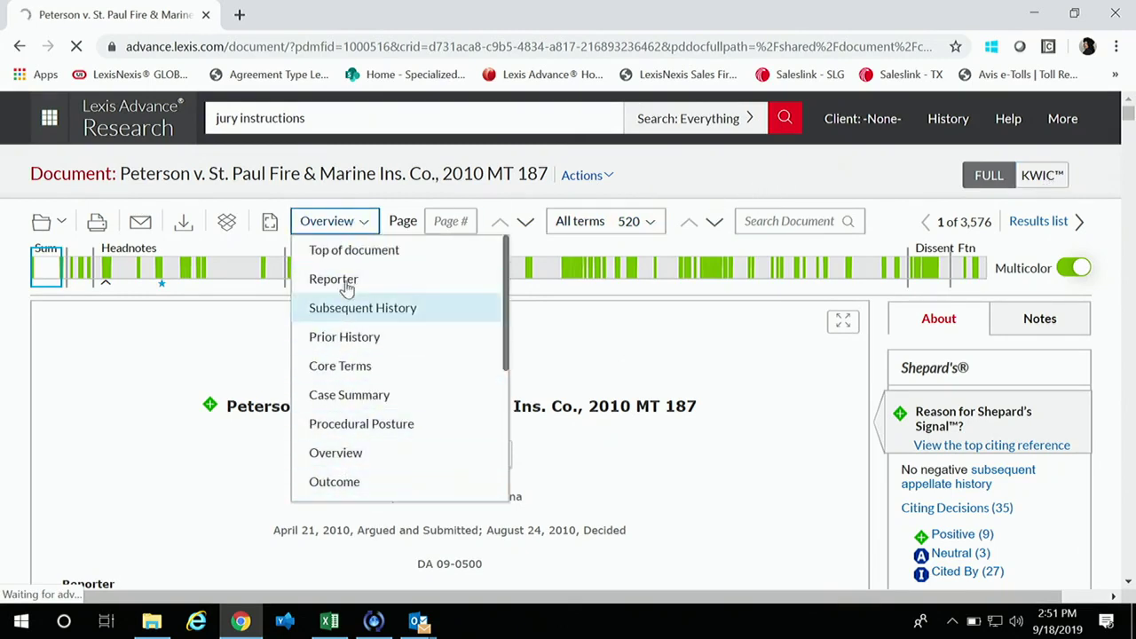
click(702, 423)
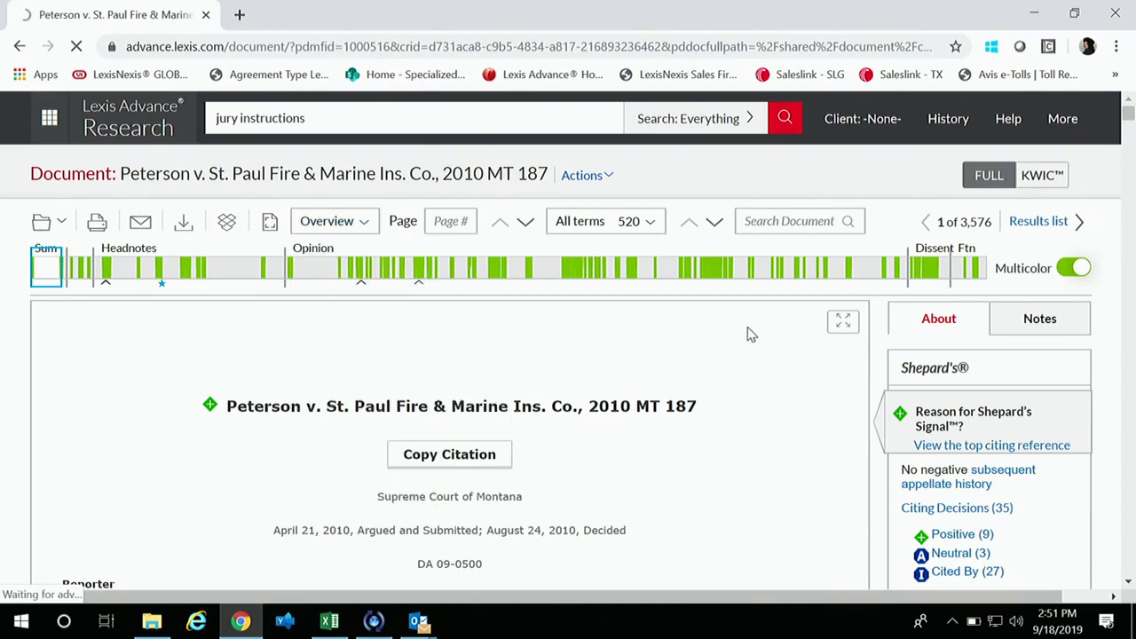
click(1054, 179)
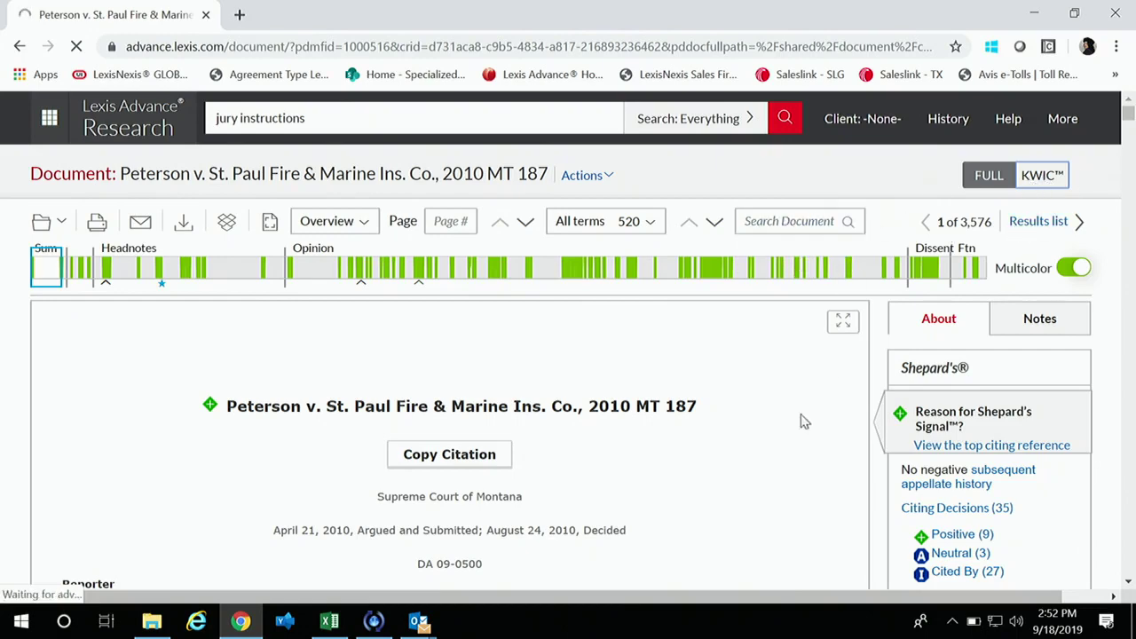
scroll(759, 404, down, 5)
Step: Open the site settings and review the General options for starting product, results display and multicolor highlighting default
click(1078, 127)
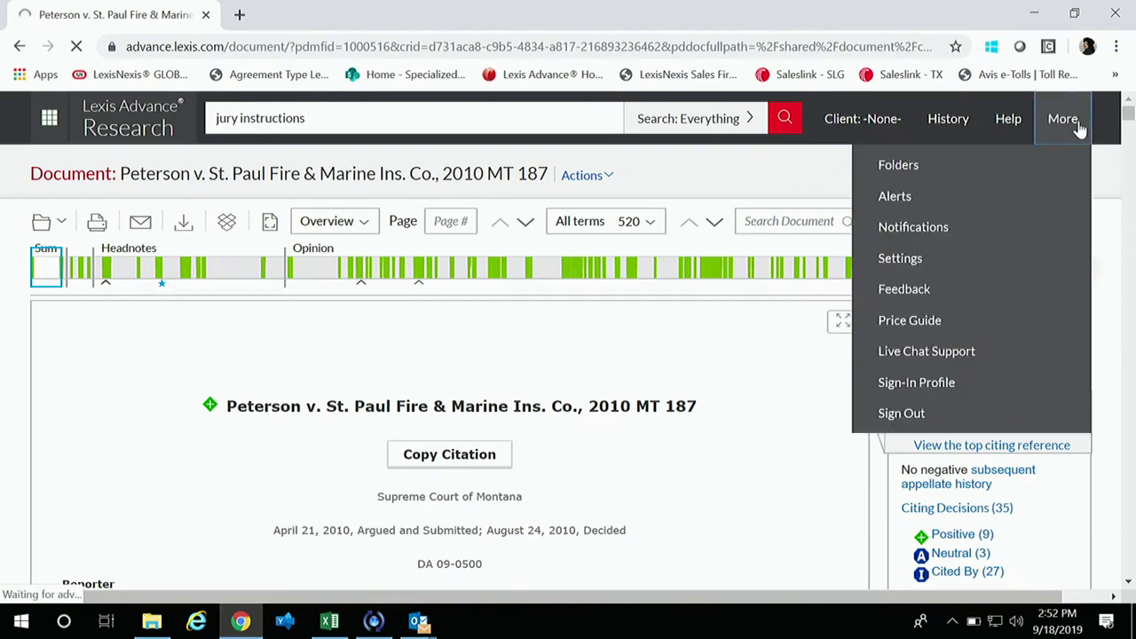
click(854, 267)
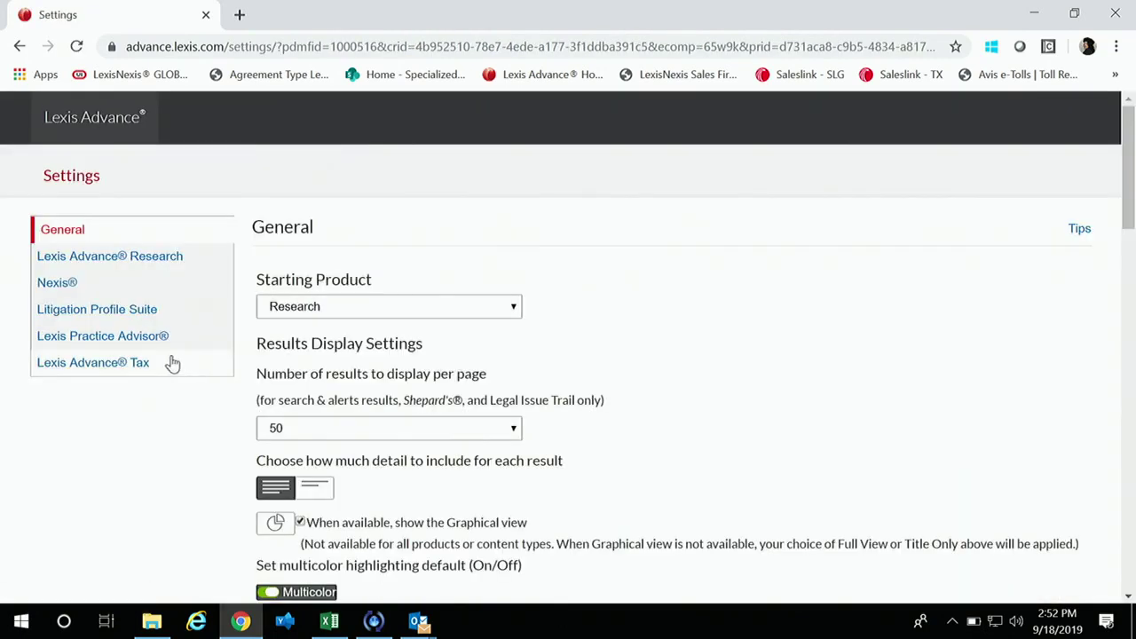
scroll(657, 362, down, 1)
scroll(657, 362, down, 1)
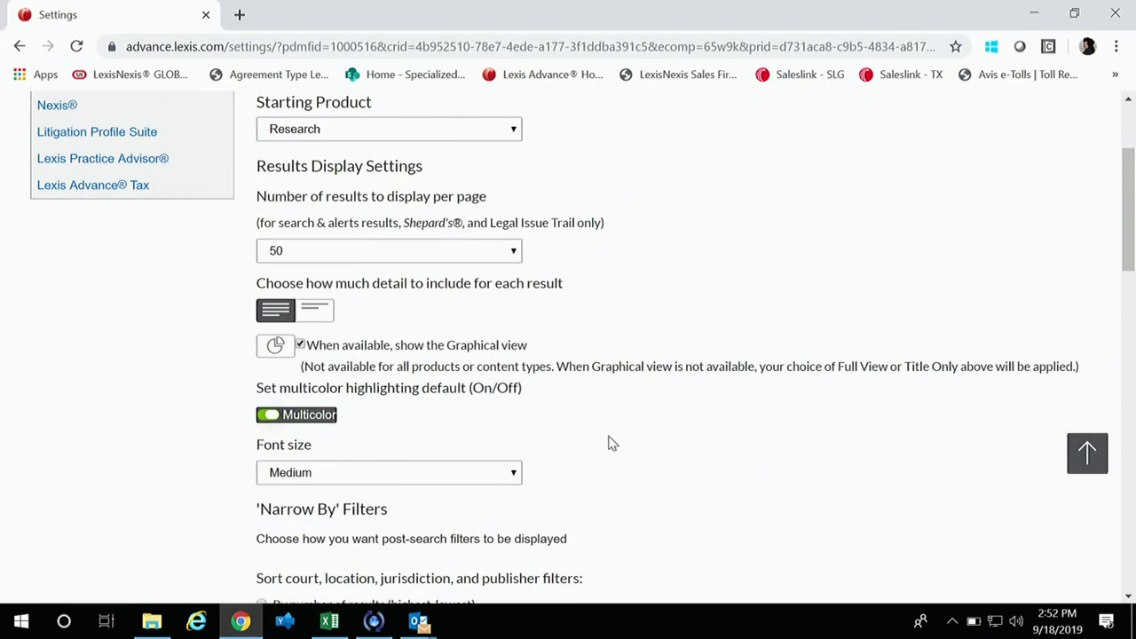
scroll(611, 442, up, 3)
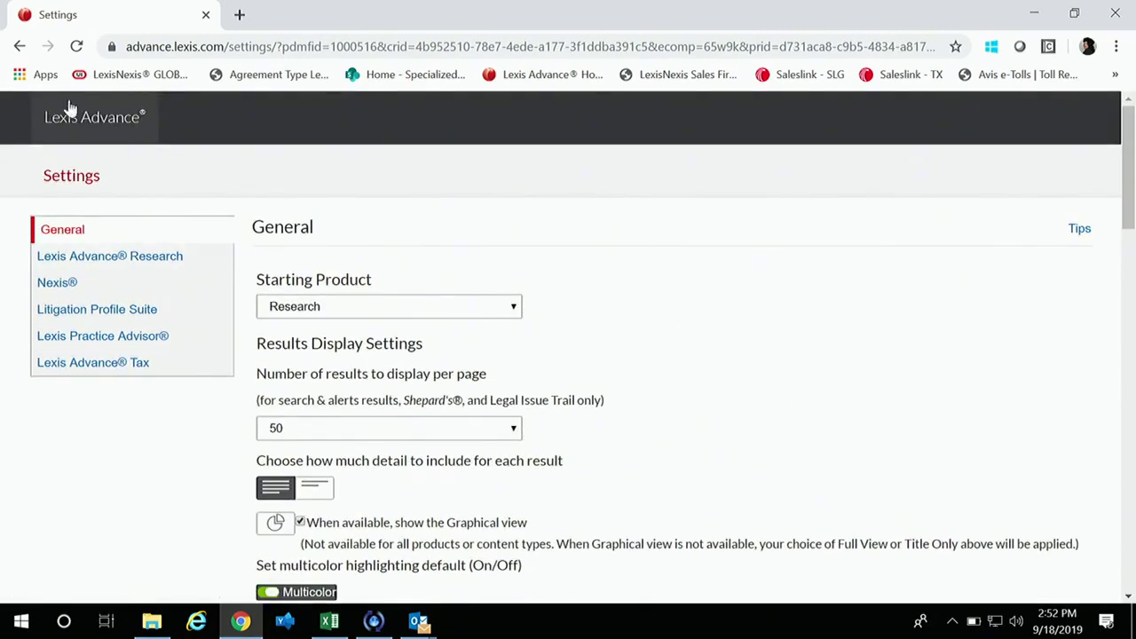
Step: Review the filter, document display, history and notification settings, and return to the case
scroll(707, 435, down, 4)
scroll(704, 430, down, 2)
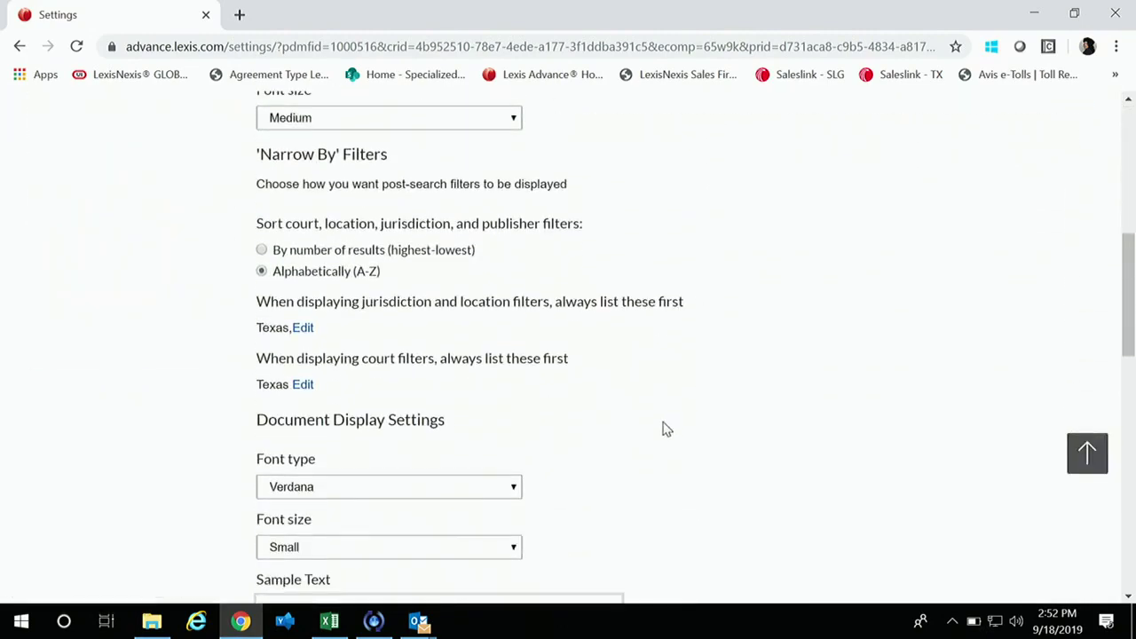
scroll(684, 403, down, 3)
scroll(923, 381, down, 8)
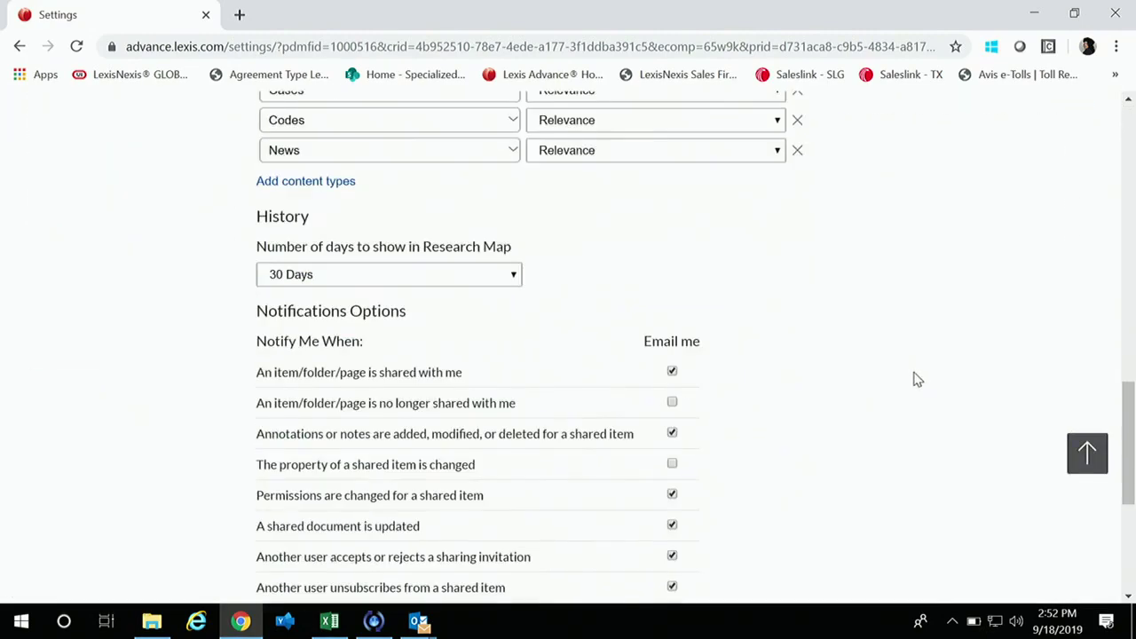
click(717, 440)
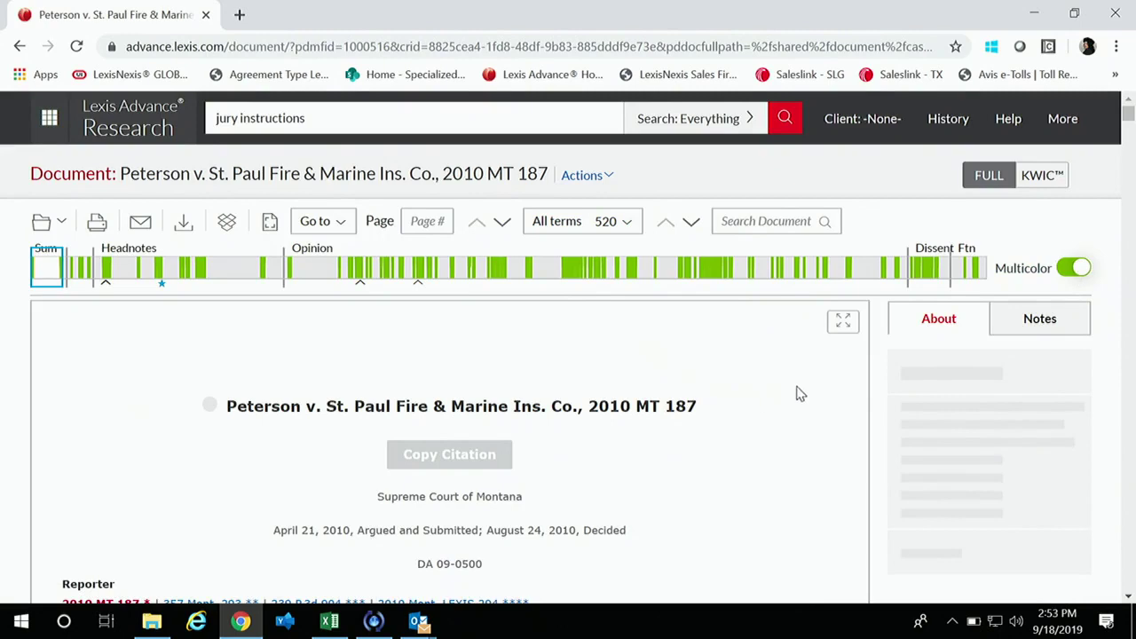
Step: Jump to a dense cluster of search terms in the Opinion and examine paragraphs P32 to P34
scroll(793, 395, down, 3)
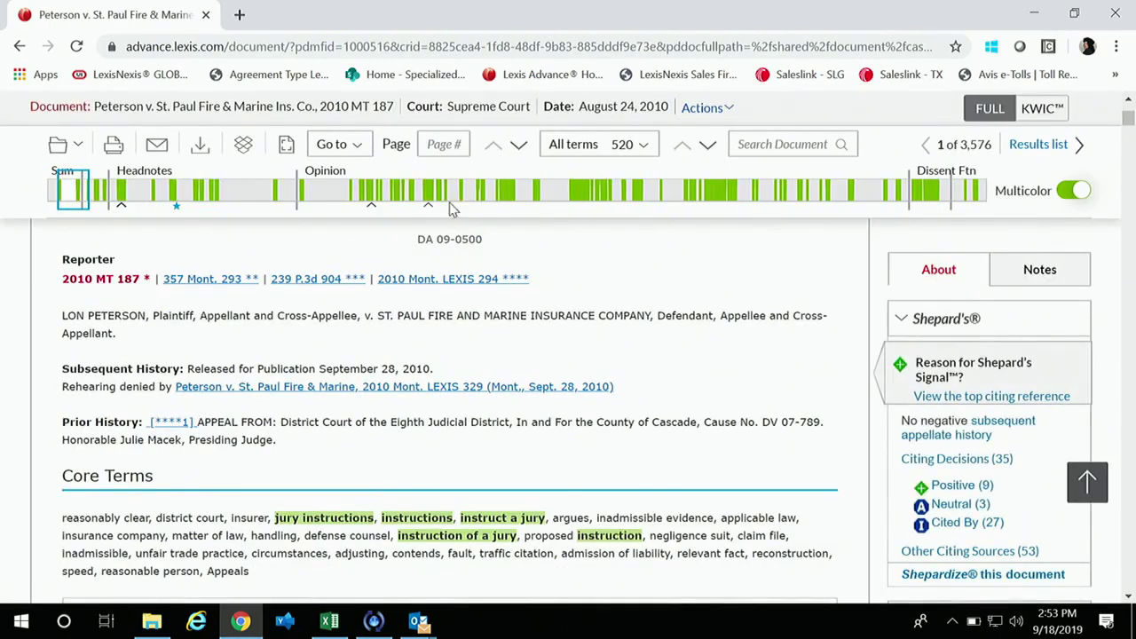
click(514, 195)
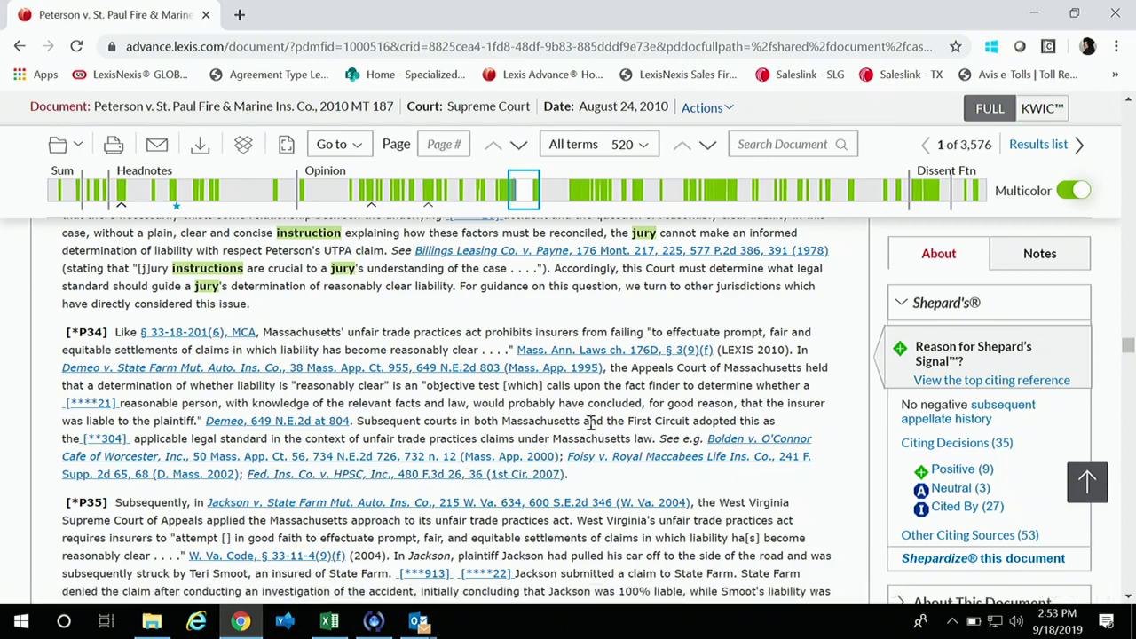
scroll(765, 399, up, 2)
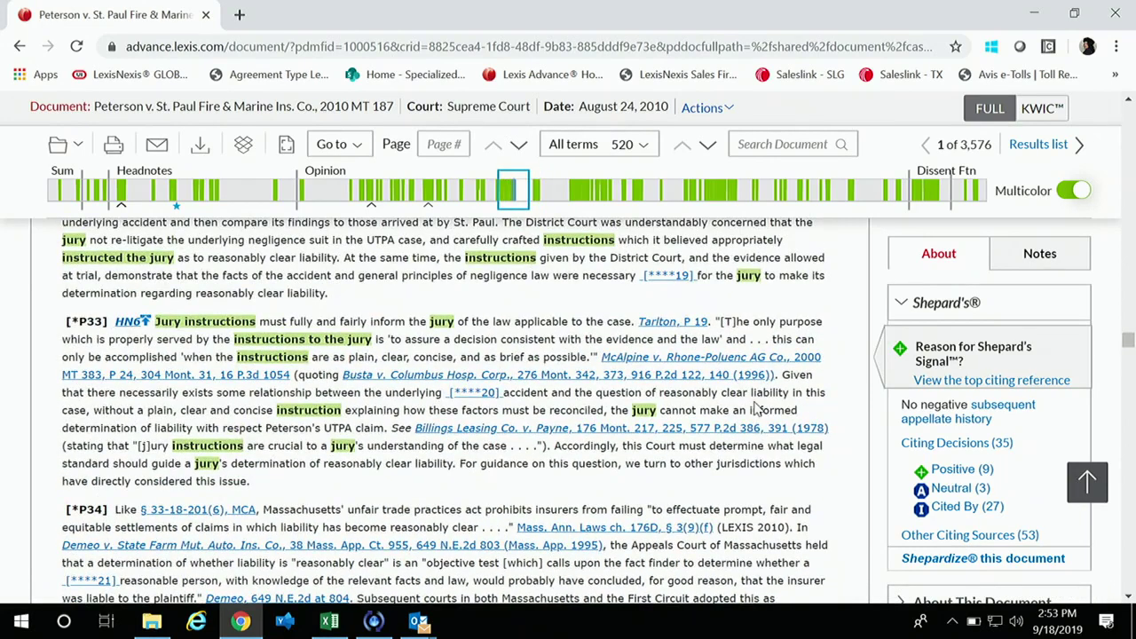
scroll(820, 404, up, 1)
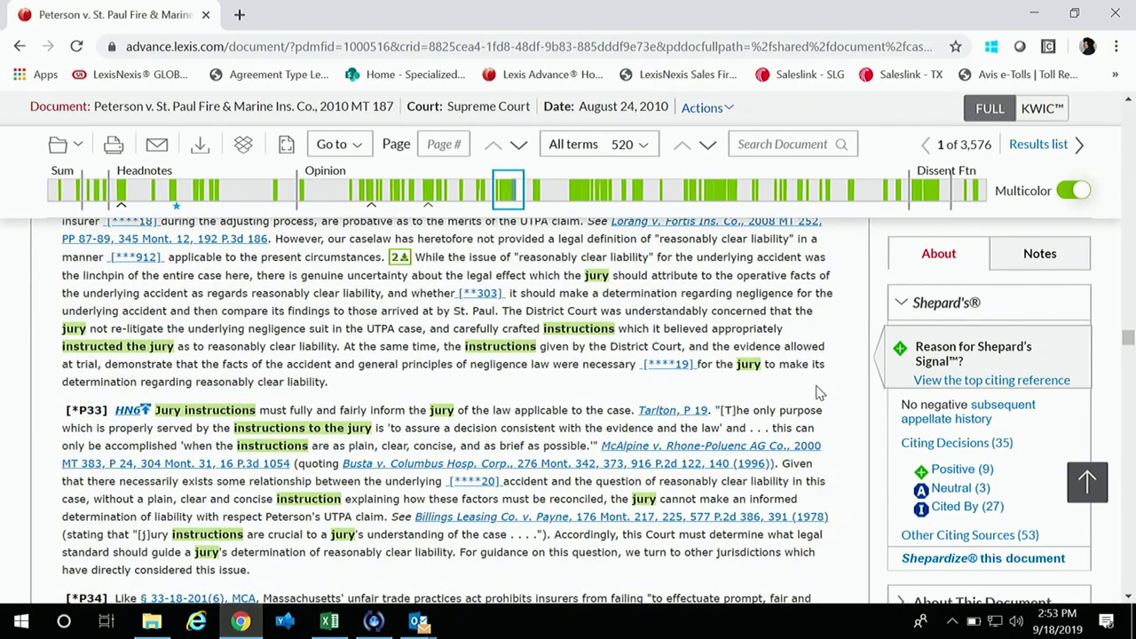
scroll(818, 388, up, 2)
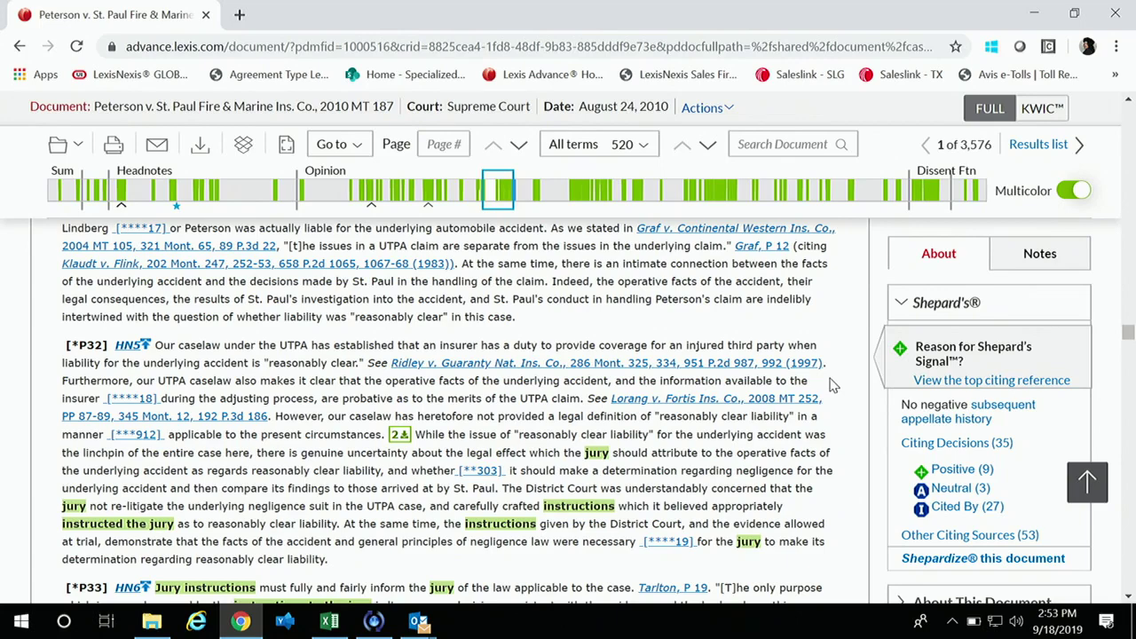
Step: Look back through the earlier opinion paragraphs up to the Factual and Procedural Background
scroll(834, 383, up, 12)
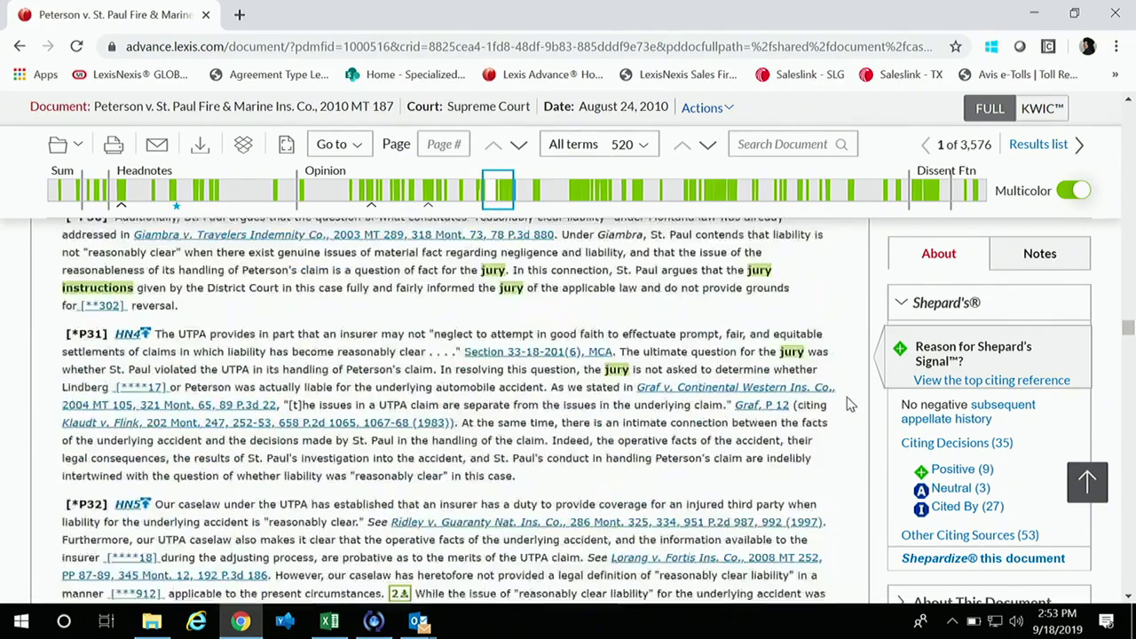
scroll(834, 399, up, 10)
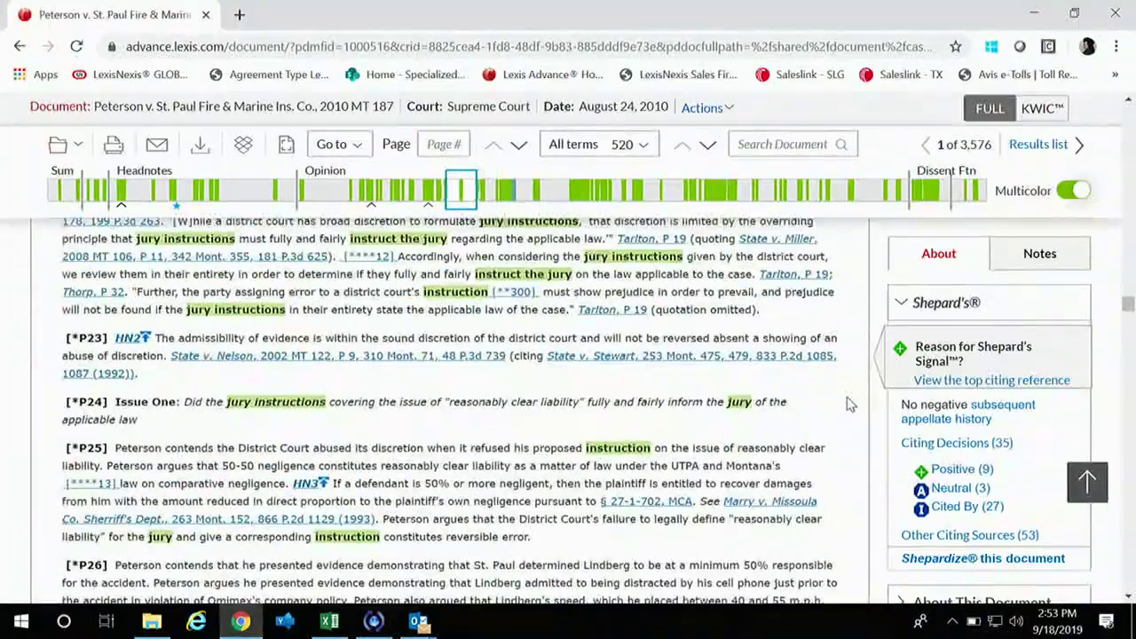
scroll(814, 393, up, 6)
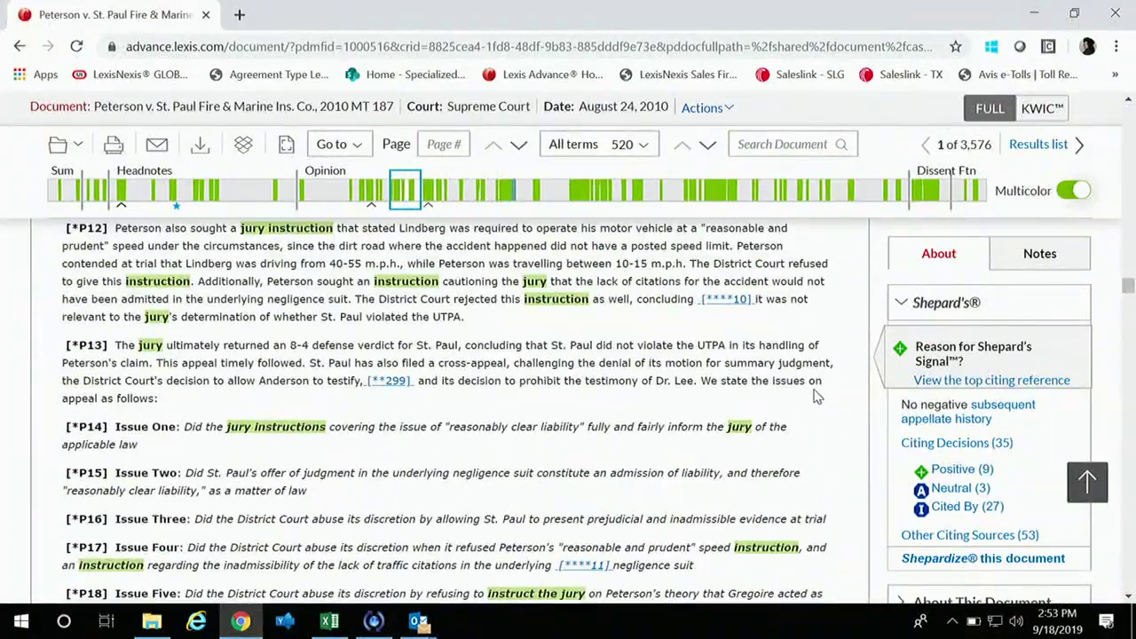
scroll(818, 397, up, 6)
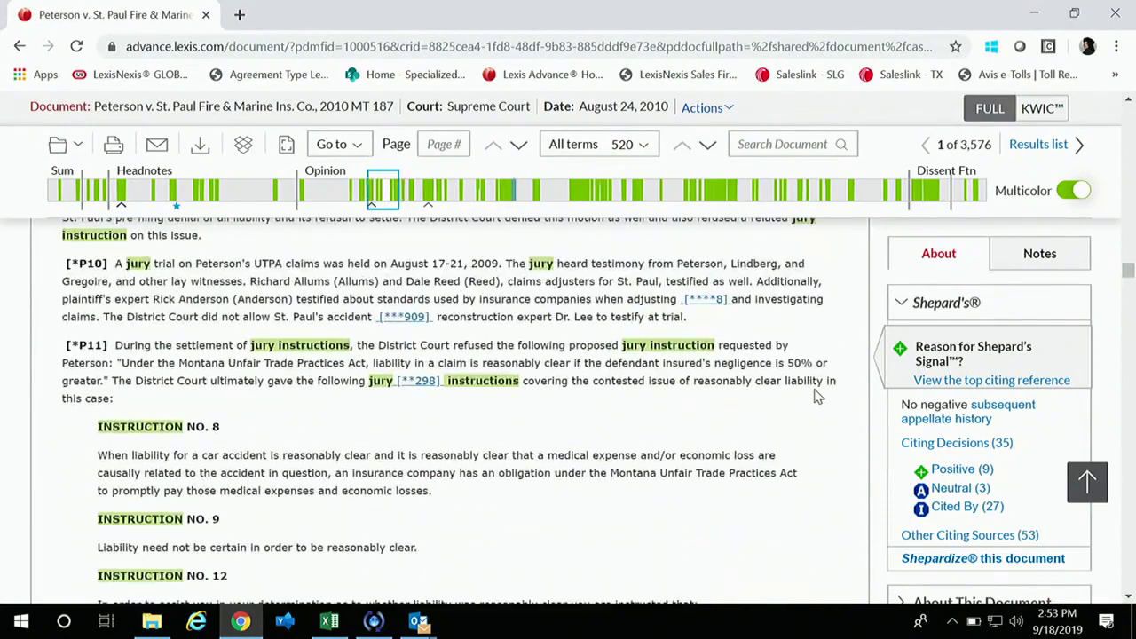
scroll(816, 395, up, 6)
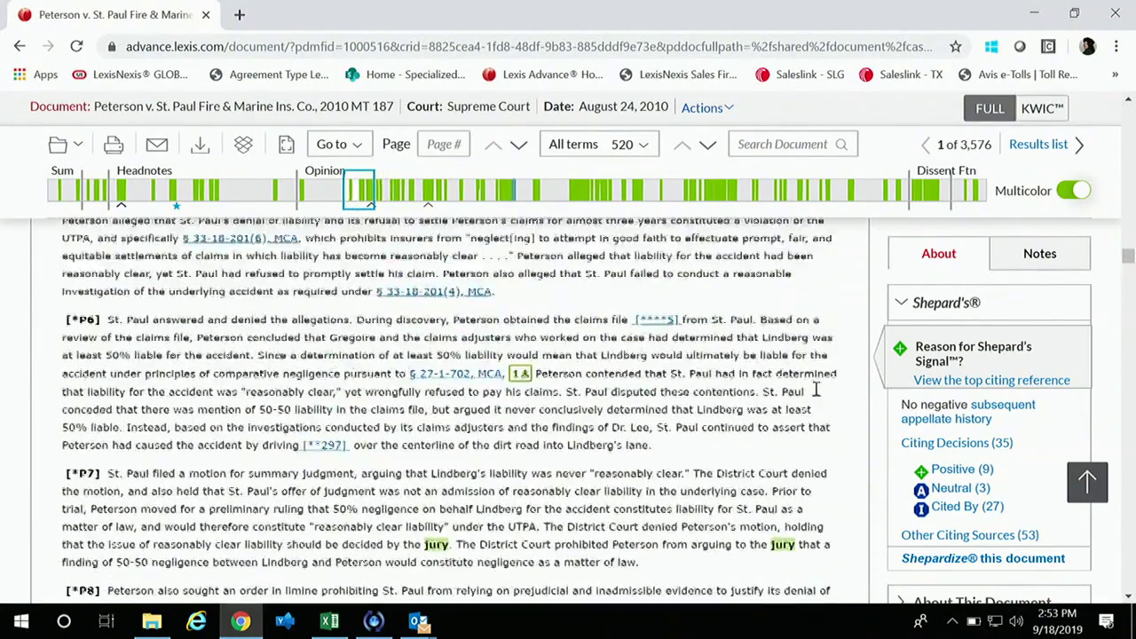
scroll(824, 399, up, 1)
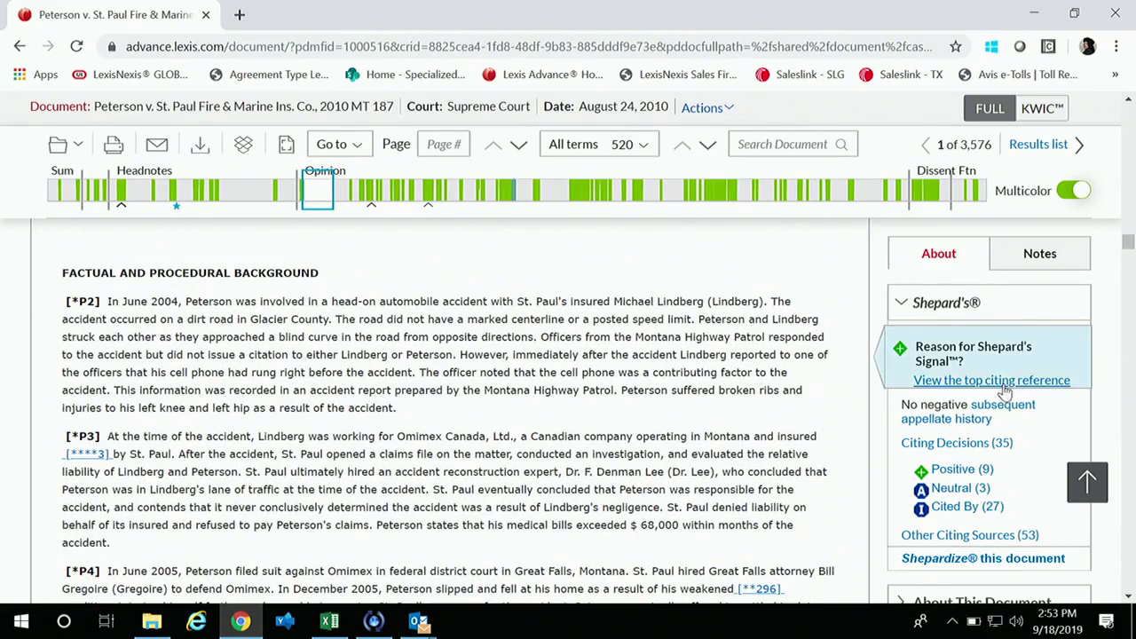
Step: Shepardize the case to view its Citing Decisions, and reopen the case from the report
click(983, 565)
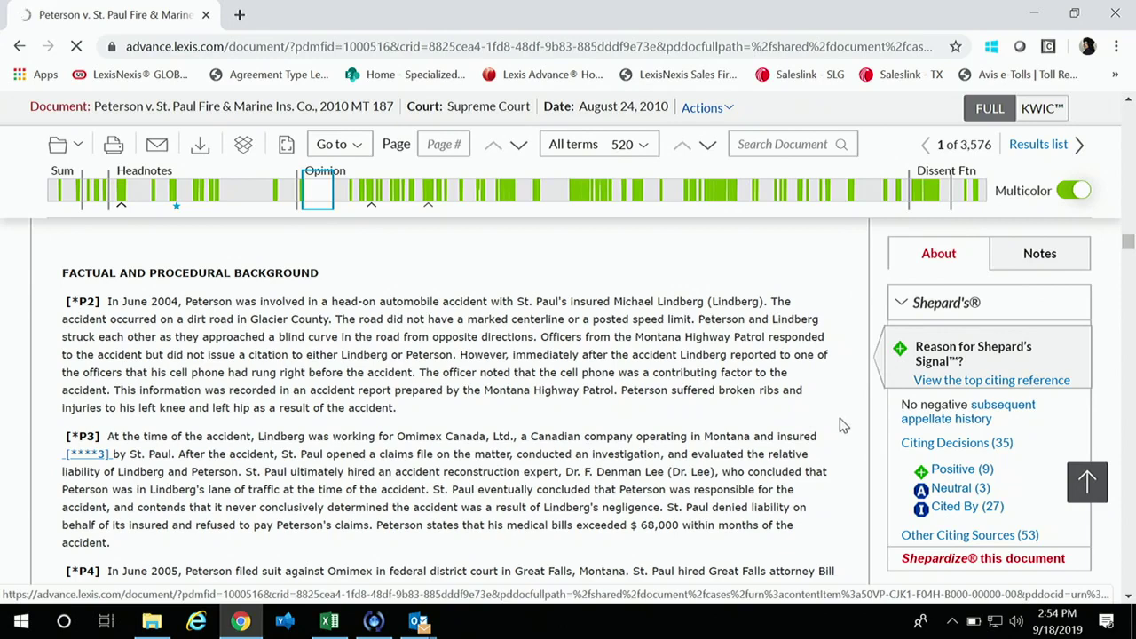
click(973, 561)
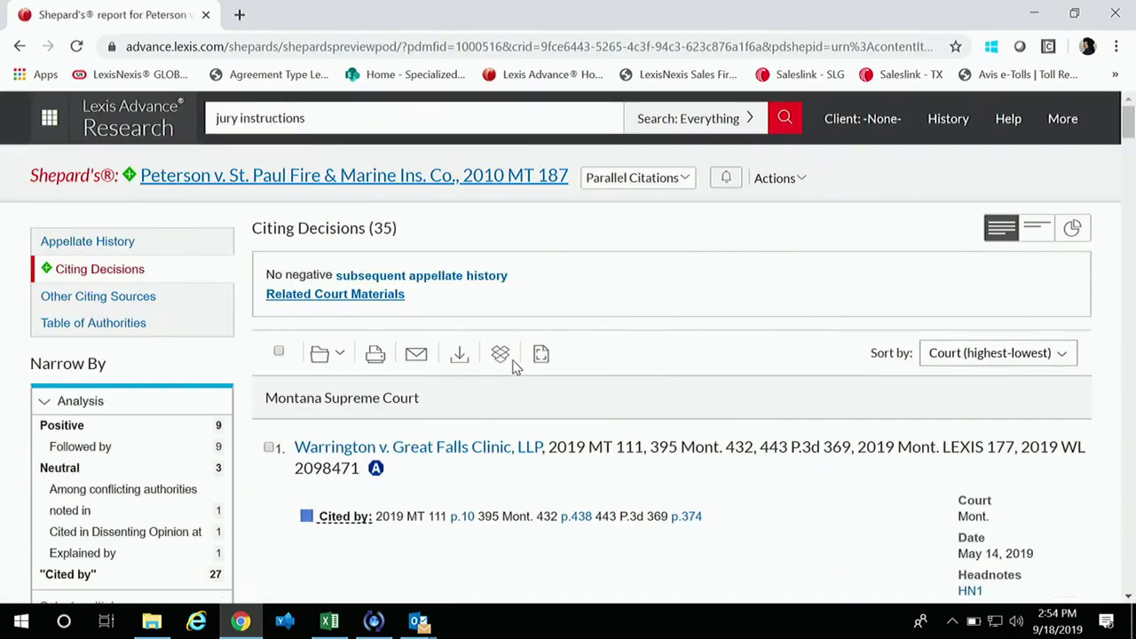
click(434, 183)
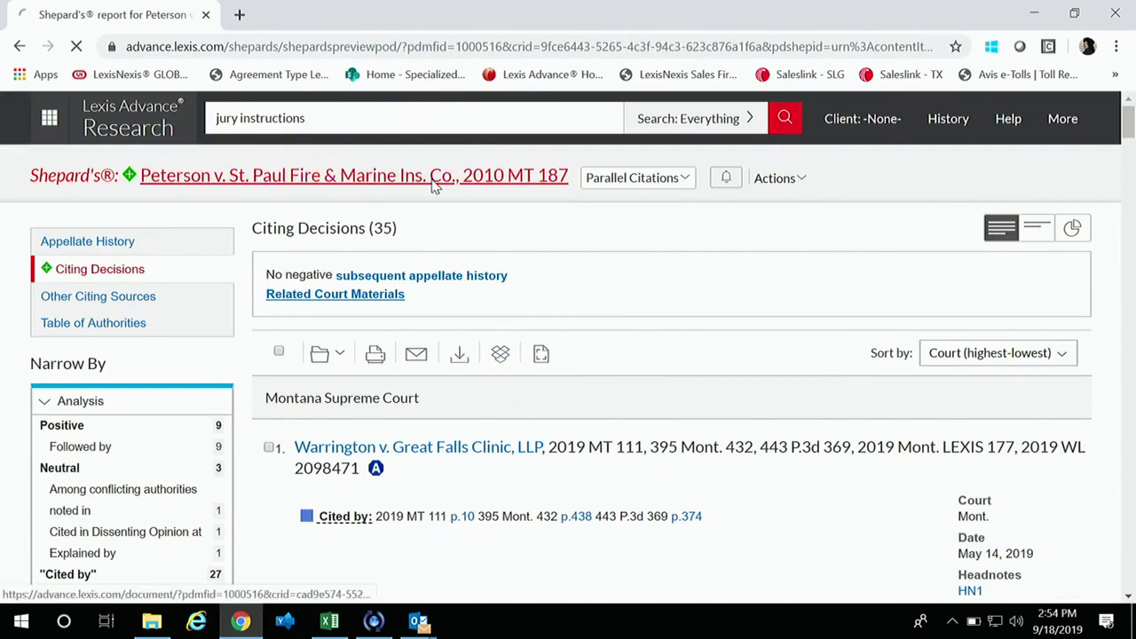